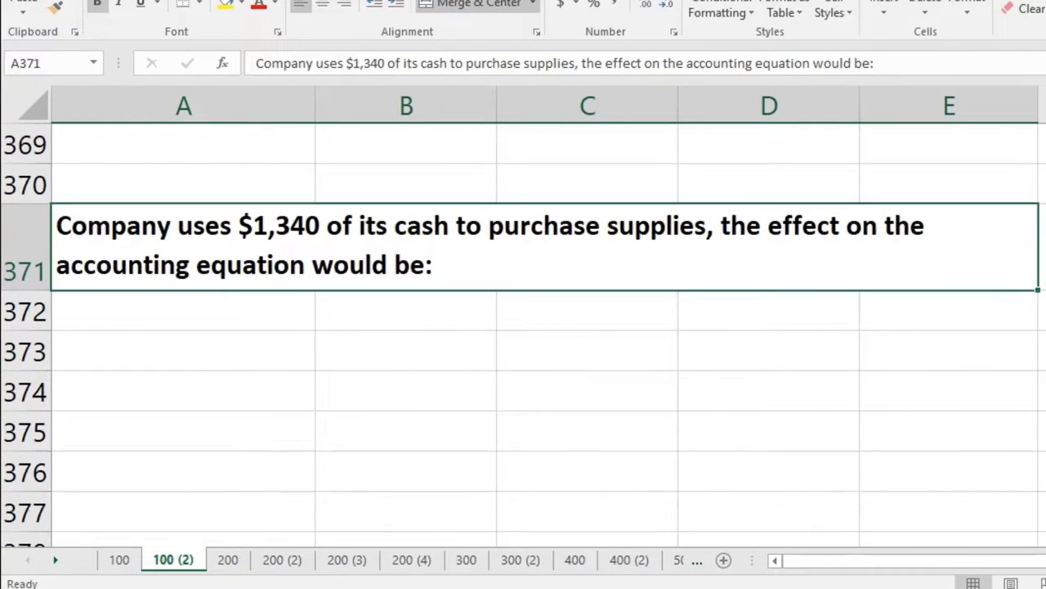
Enter the accounting equation headings A, =, L, + and E across A373:E373, below the supplies purchase question.
scroll(611, 444, "down", 1)
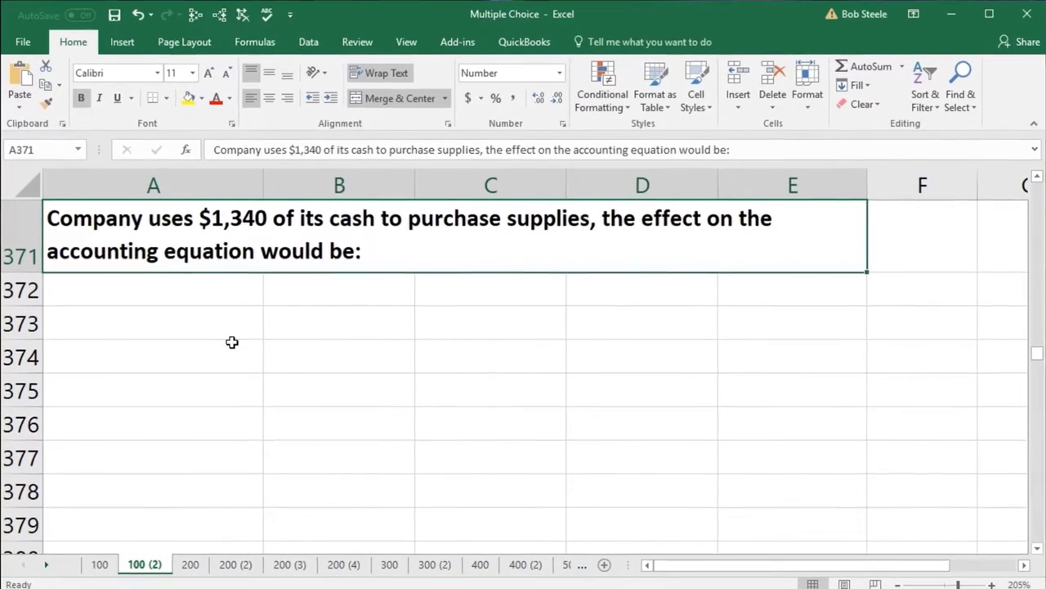
left_click(247, 303)
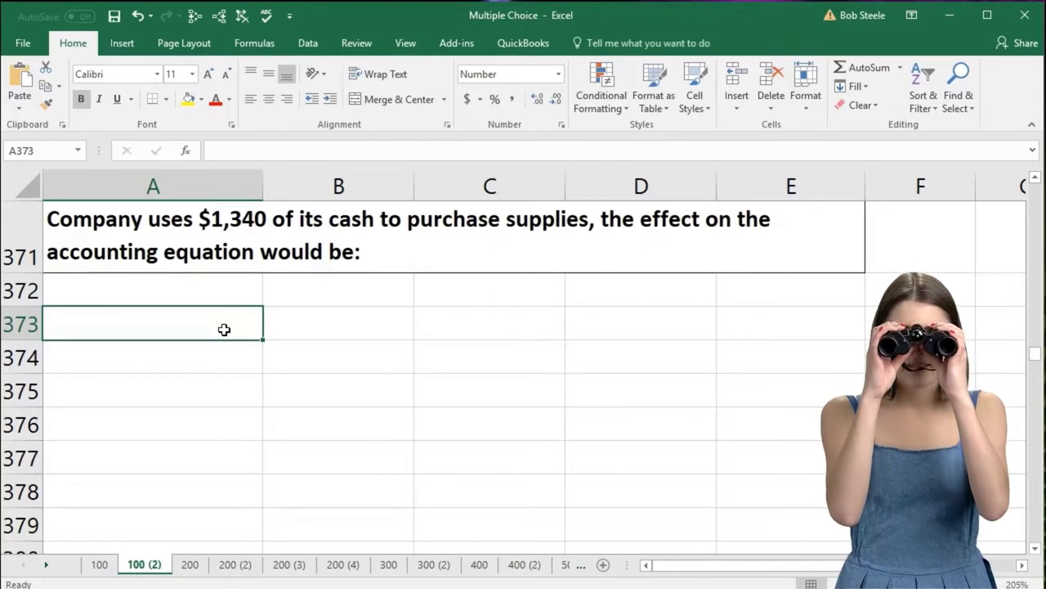
type("A")
key("Tab")
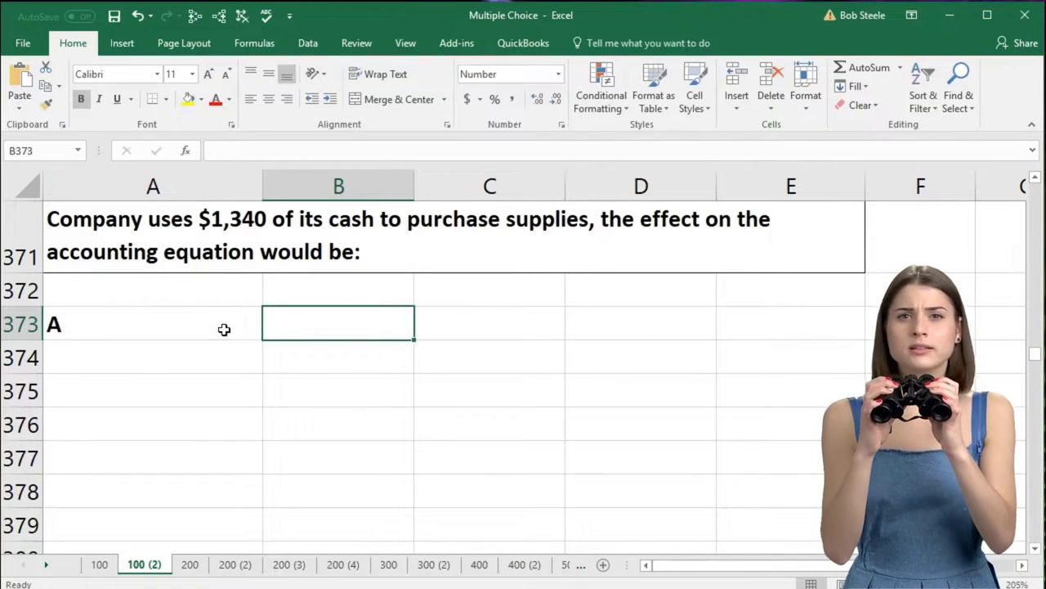
type("=")
key("Tab")
type("L")
key("Tab")
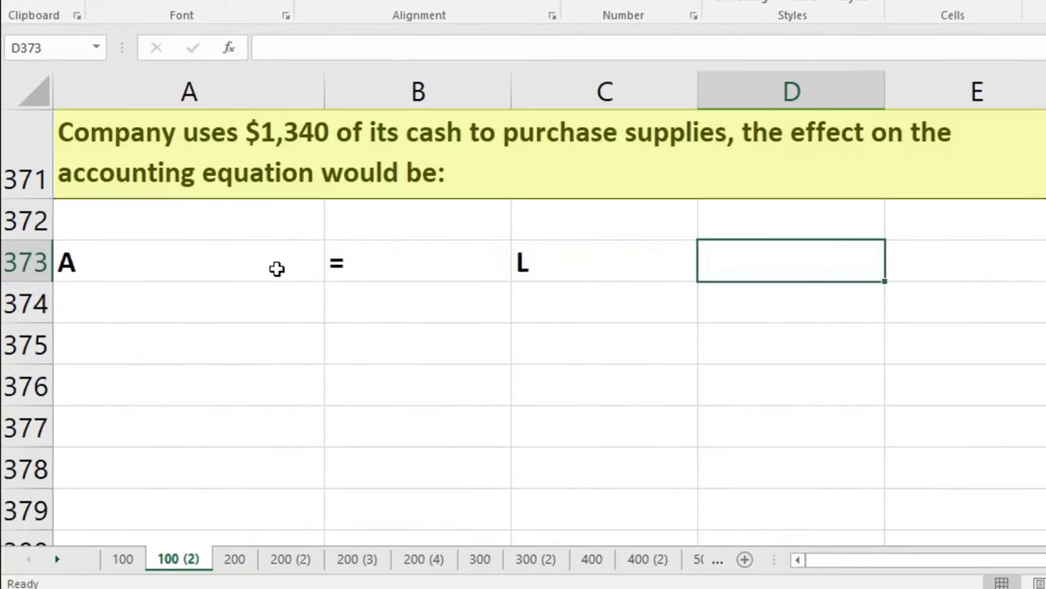
key("Tab")
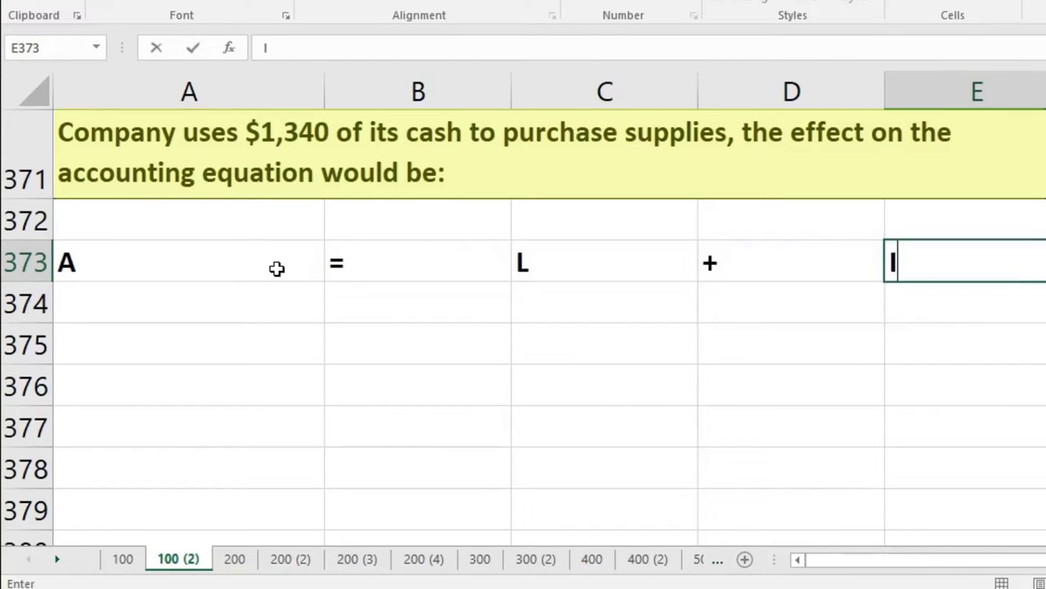
key("Return")
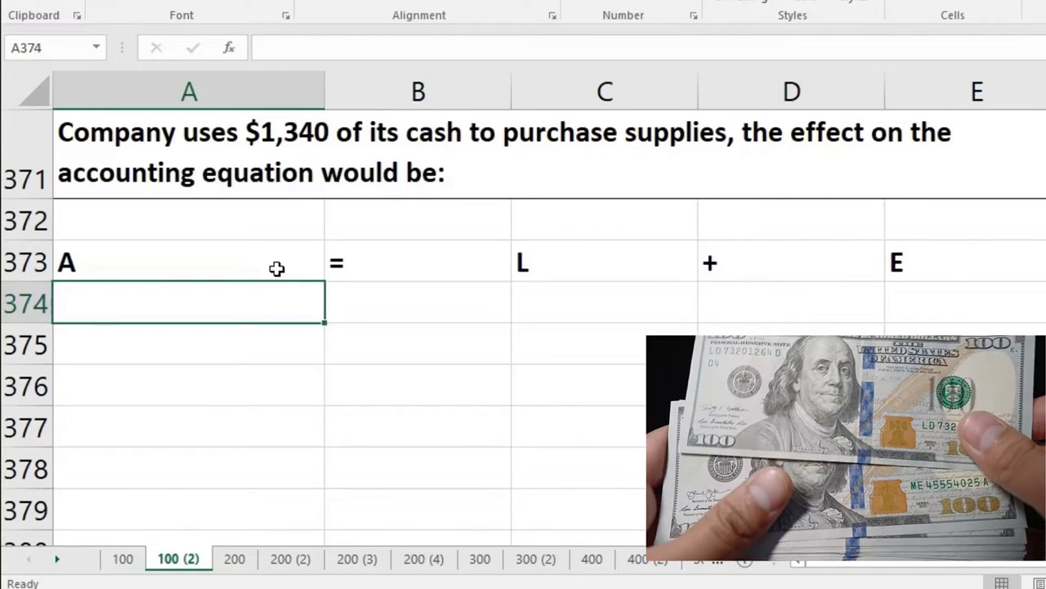
Record the asset changes for the supplies purchase: -1340 in A375 and 1340 in A376.
key("Return")
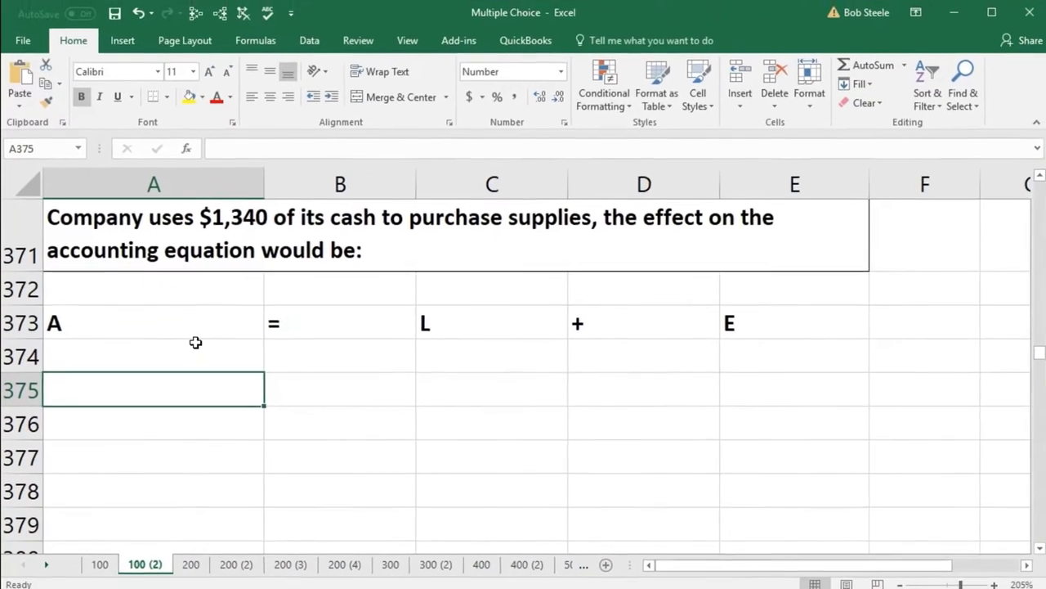
type("-13")
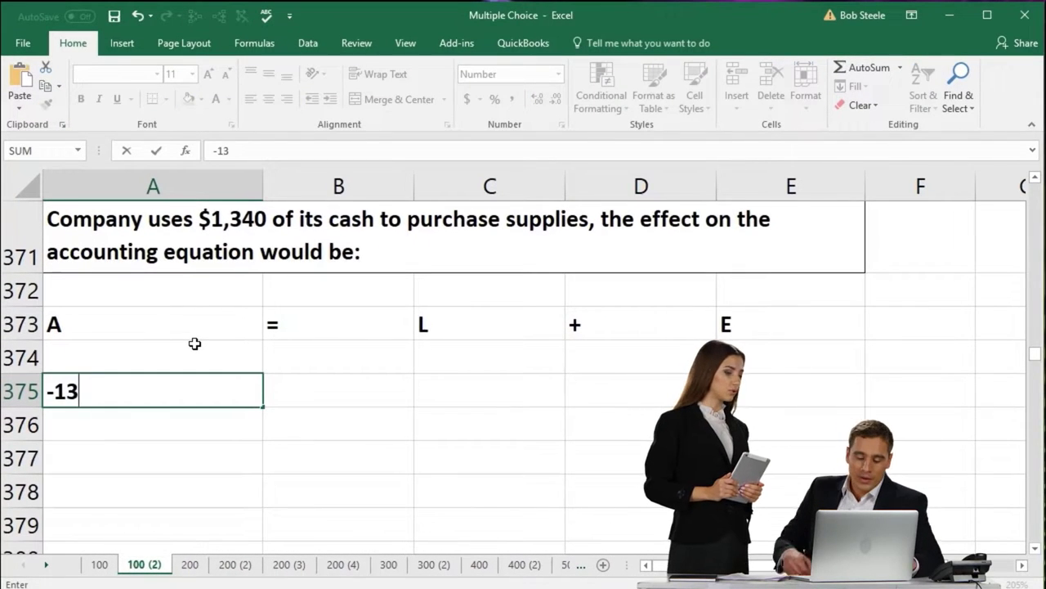
type("40")
key("Return")
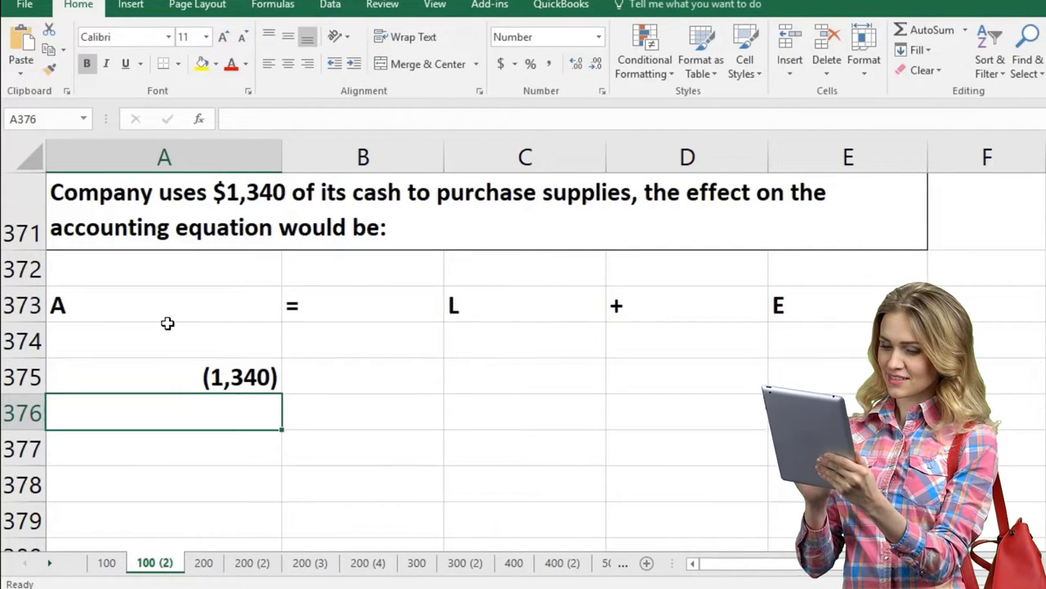
type("1340")
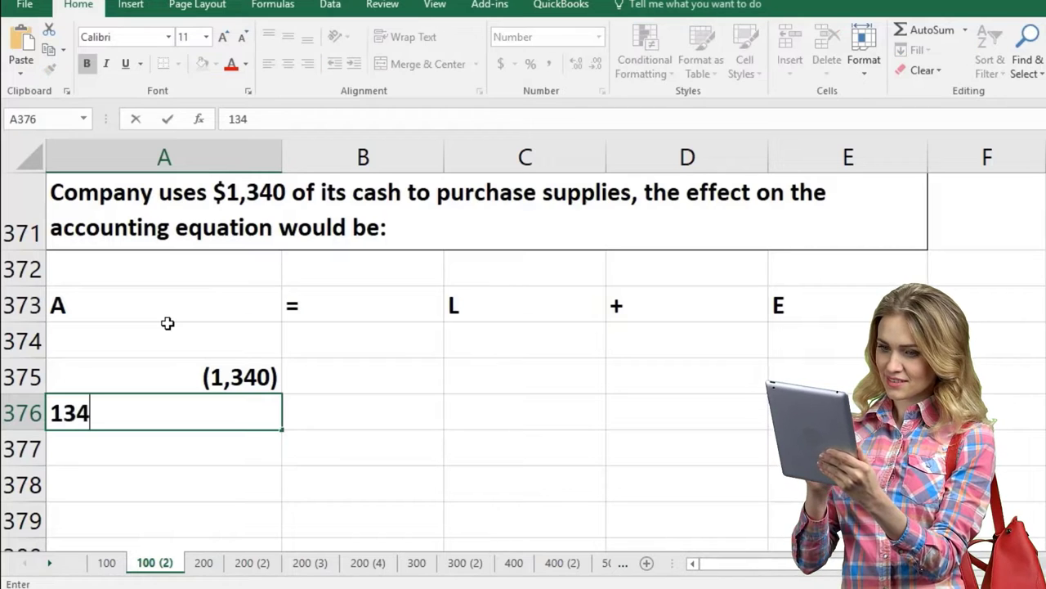
key("Return")
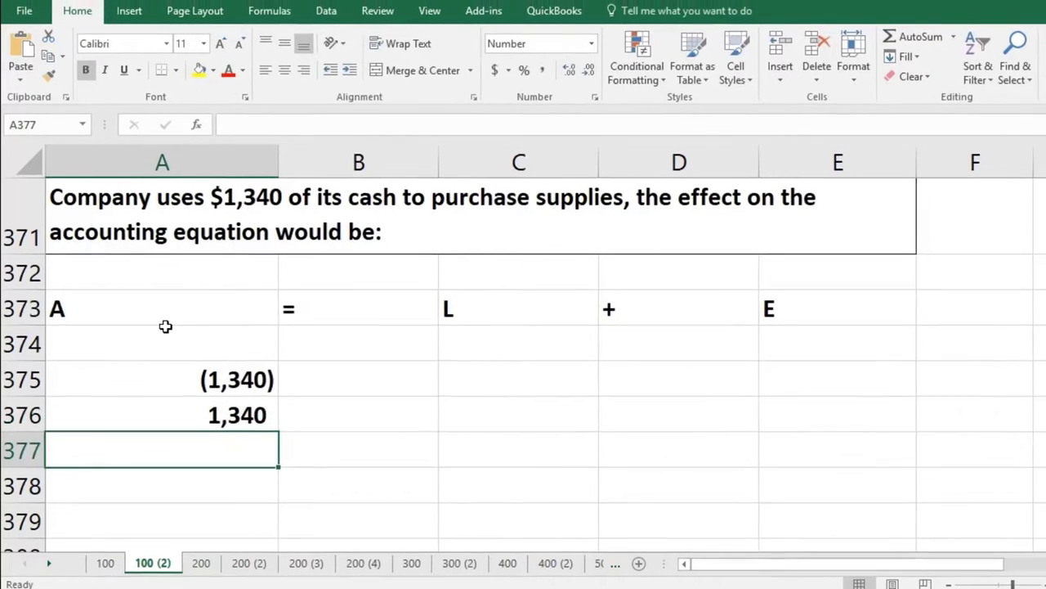
Total the two asset changes in A377 with a SUM formula over A375:A376.
type("+")
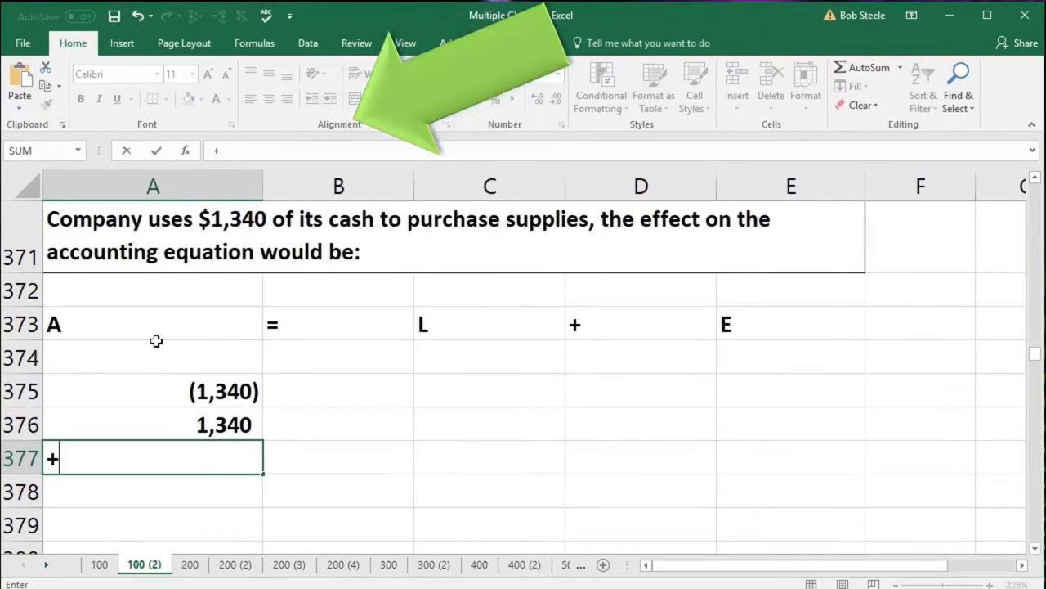
type("sumi")
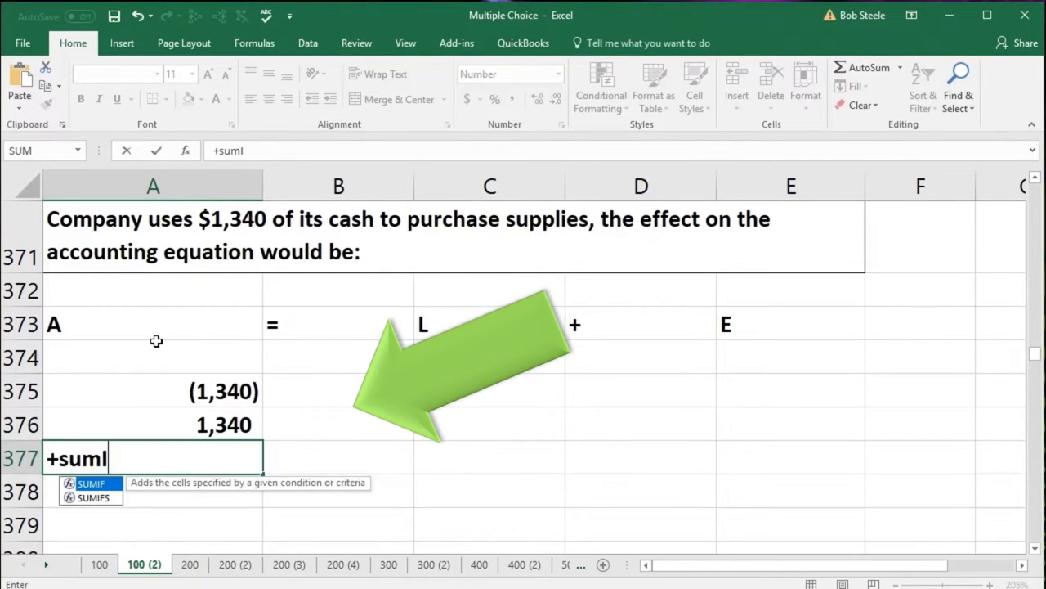
key("BackSpace")
type("(")
key("Up")
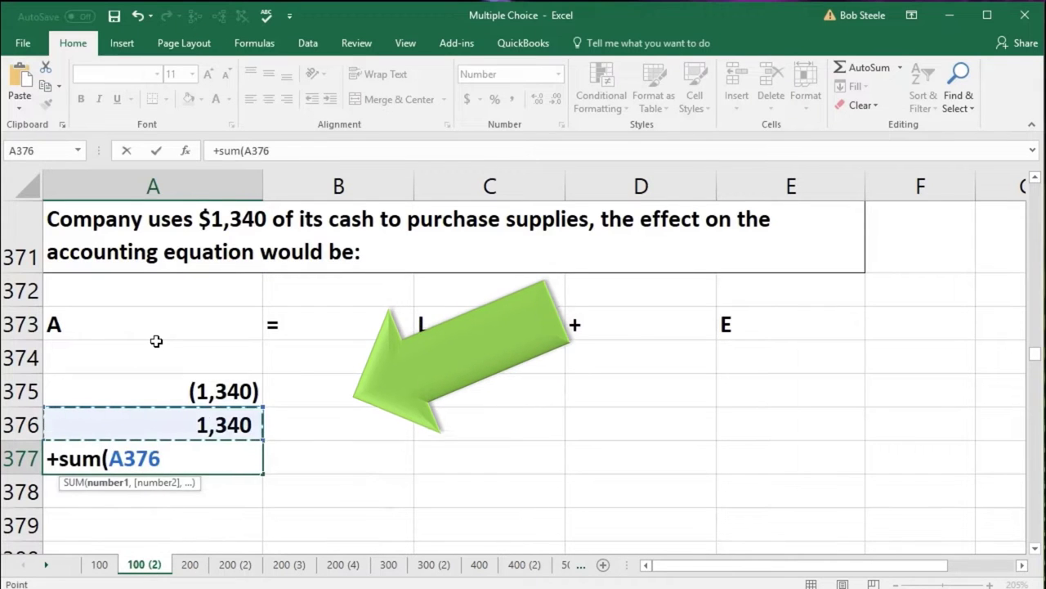
key("shift+Up")
key("Return")
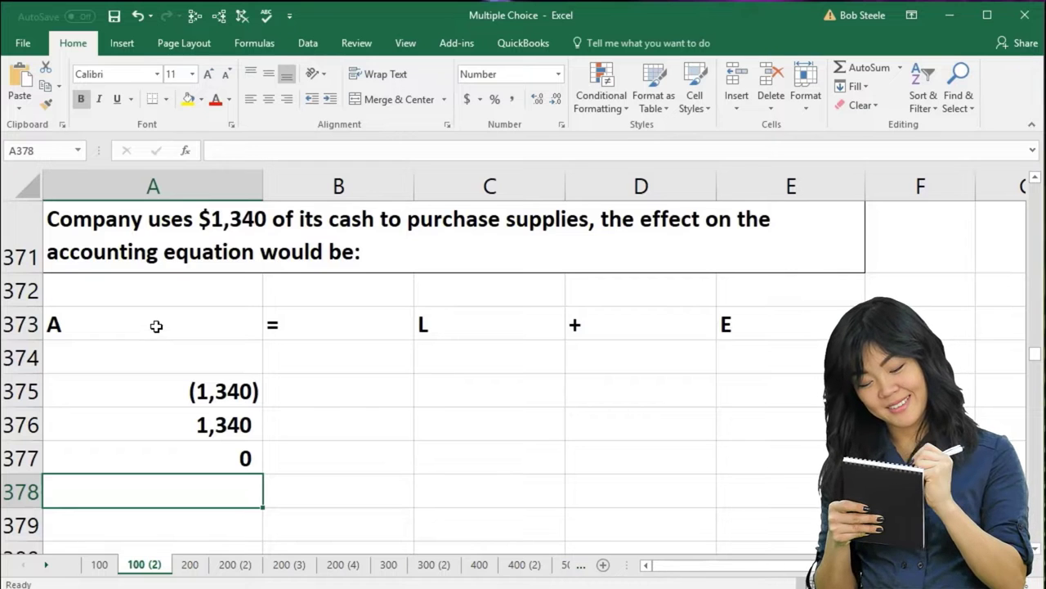
left_click(156, 324)
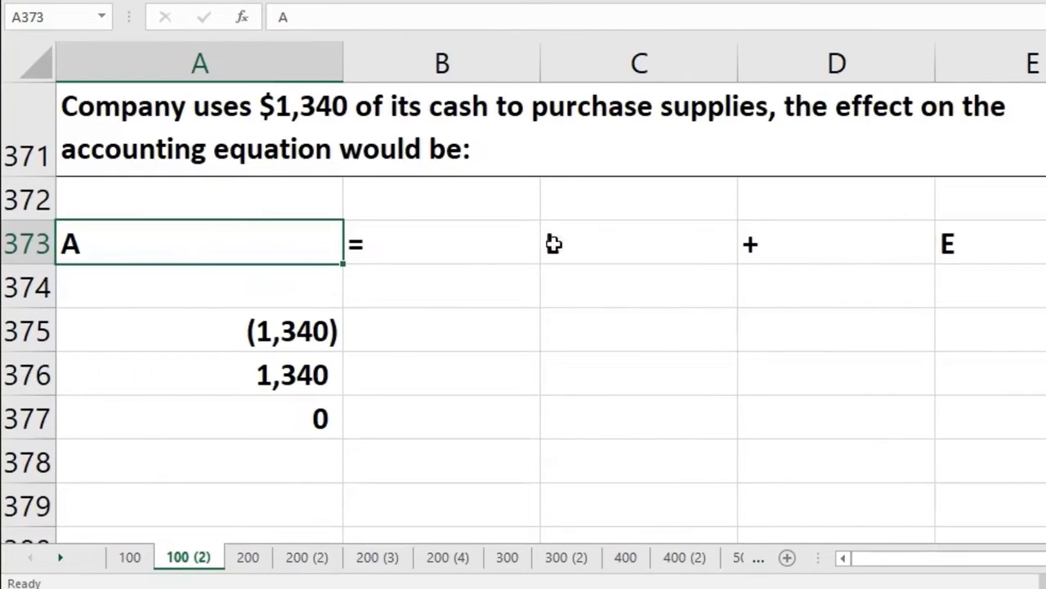
left_click(554, 243)
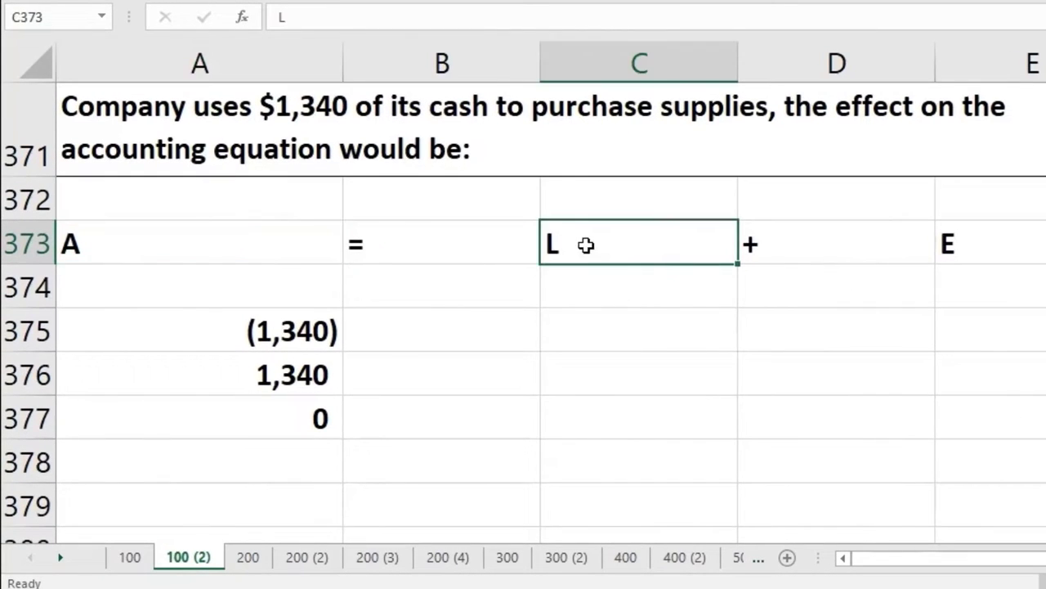
left_click(991, 246)
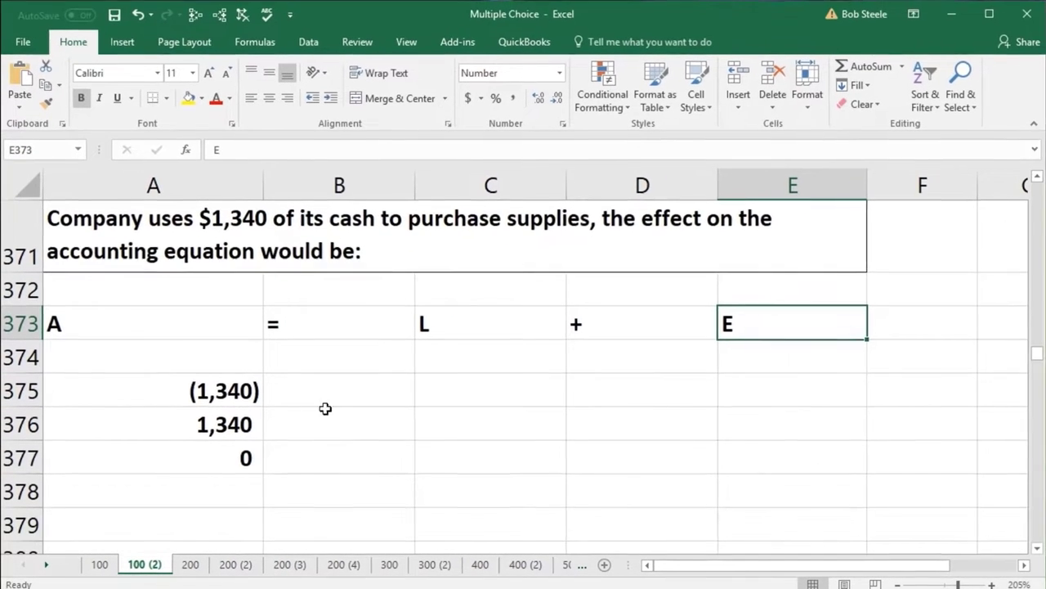
left_click(183, 371)
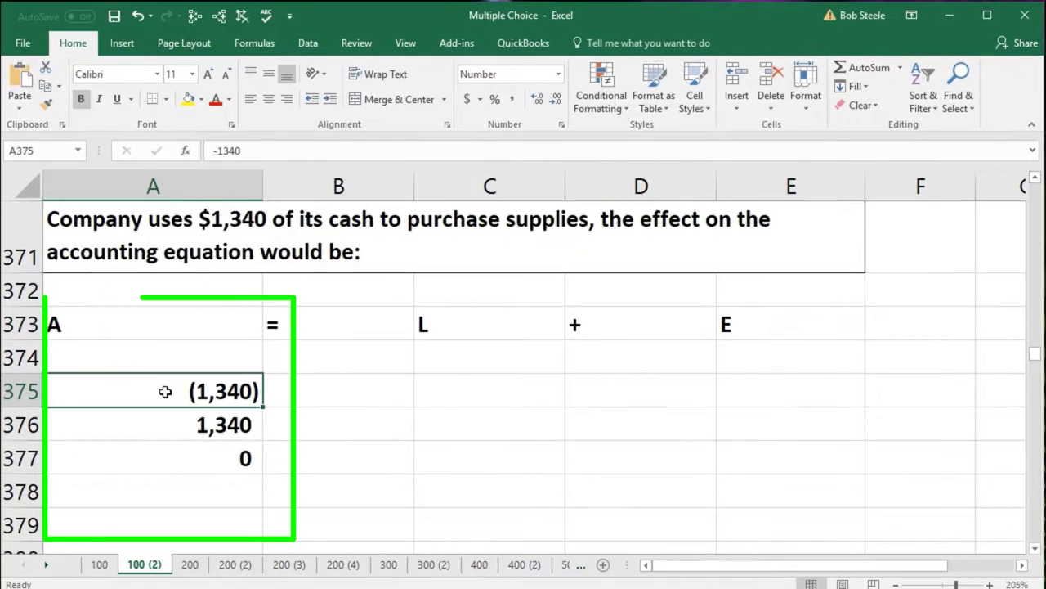
left_click(168, 422)
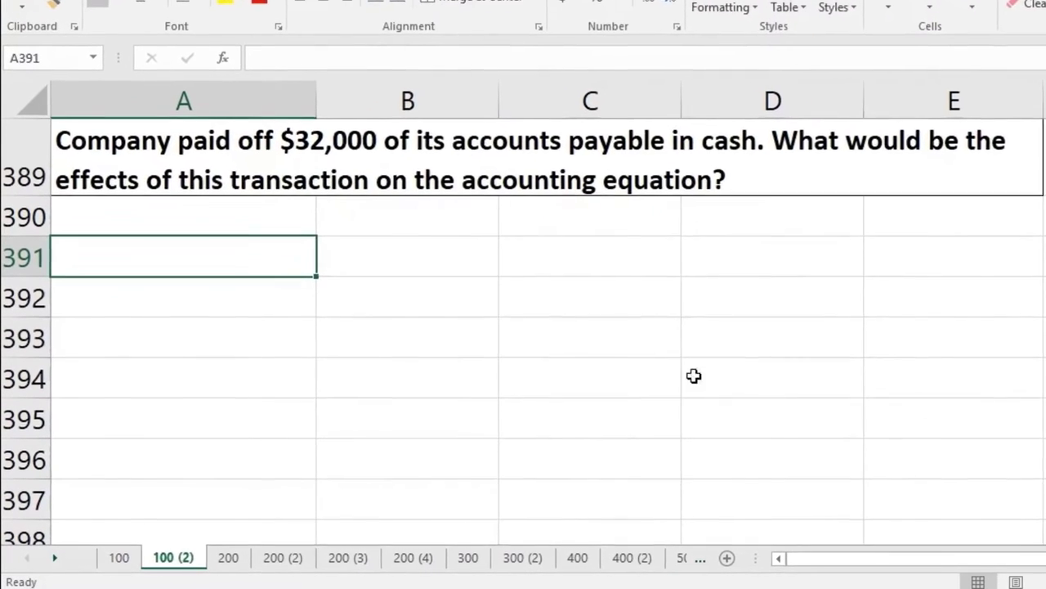
Enter the accounting equation headings A, =, L, + and E across B391:F391, below the accounts payable question.
left_click(381, 302)
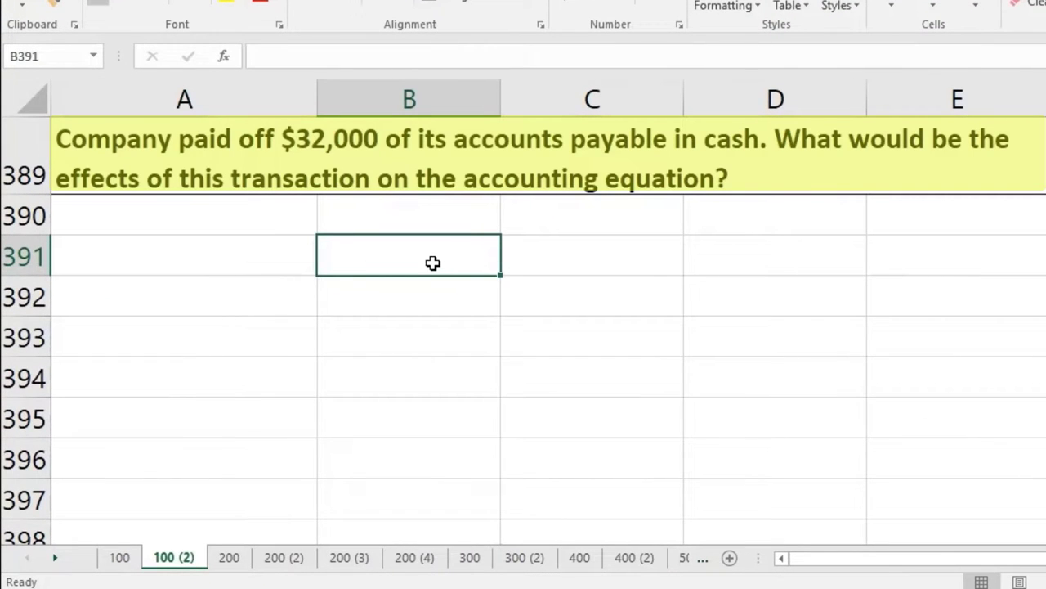
key("Tab")
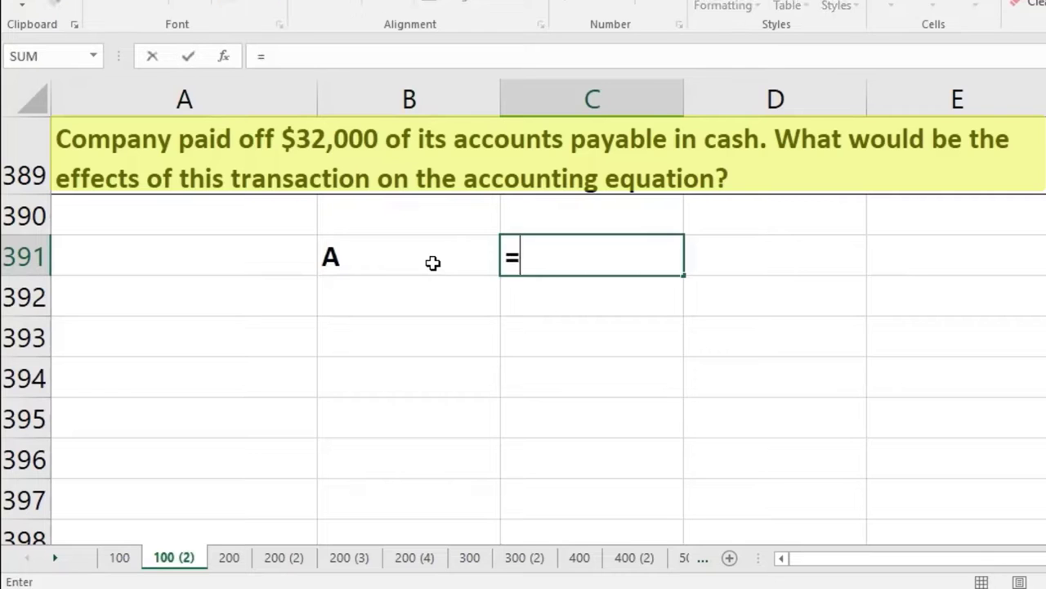
key("Tab")
type("L")
key("Tab")
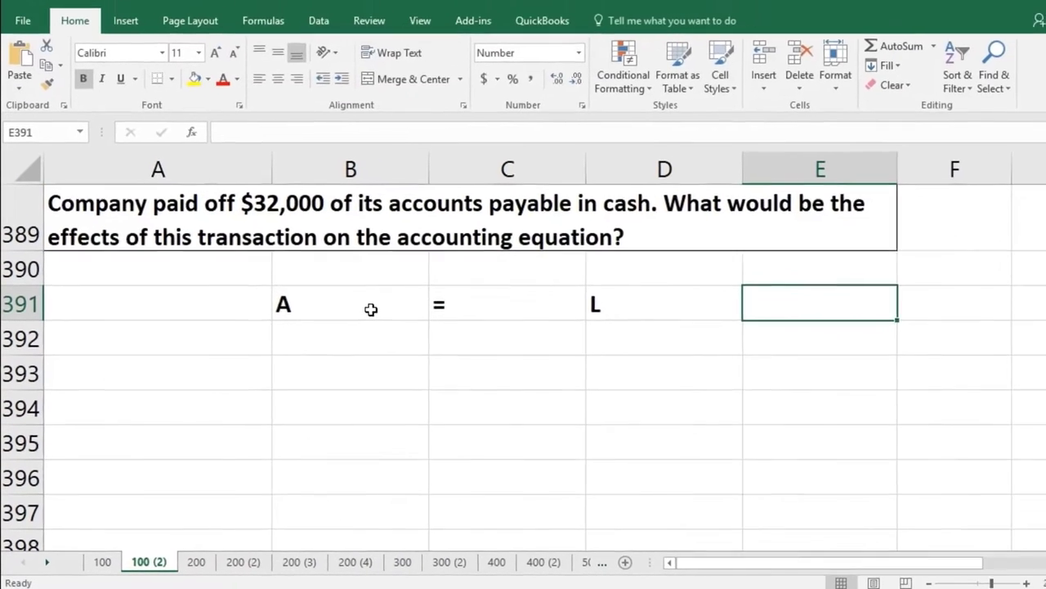
type("+")
key("Tab")
type("E")
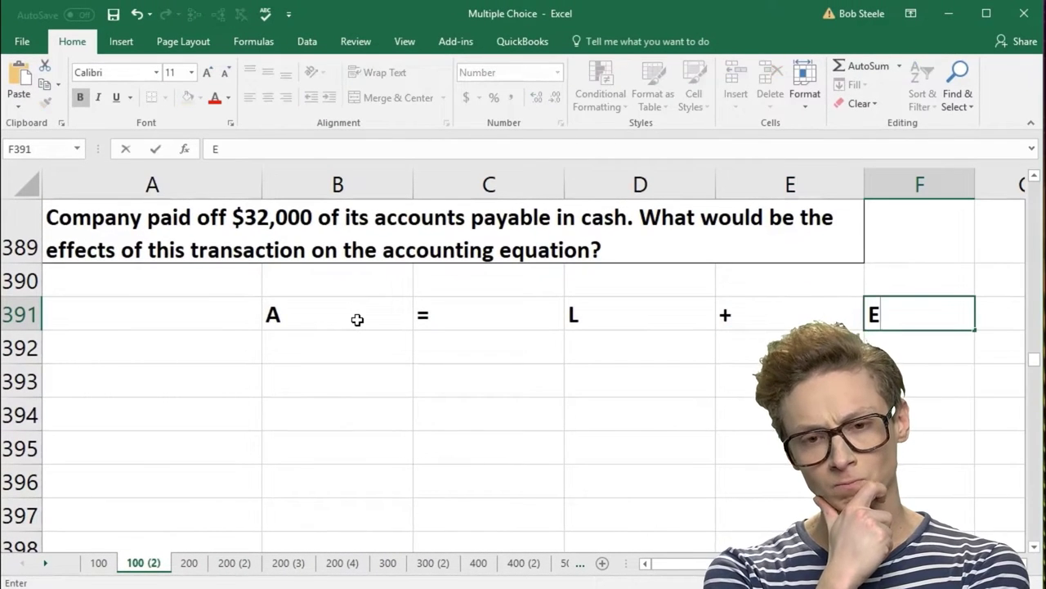
key("Return")
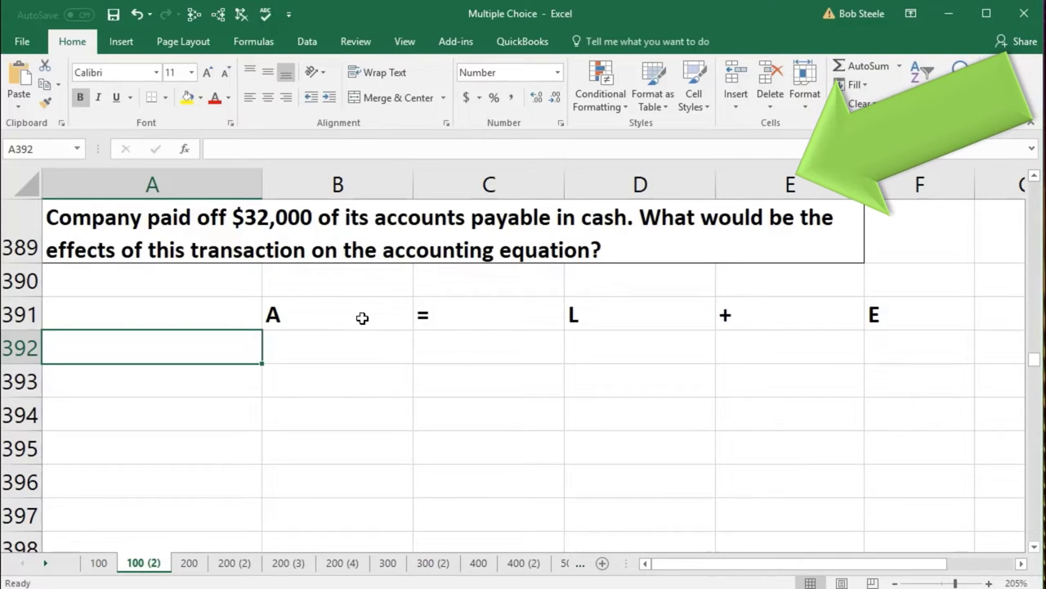
Label A392 as Cash and enter -32000 beside it in the assets column.
type("Cash")
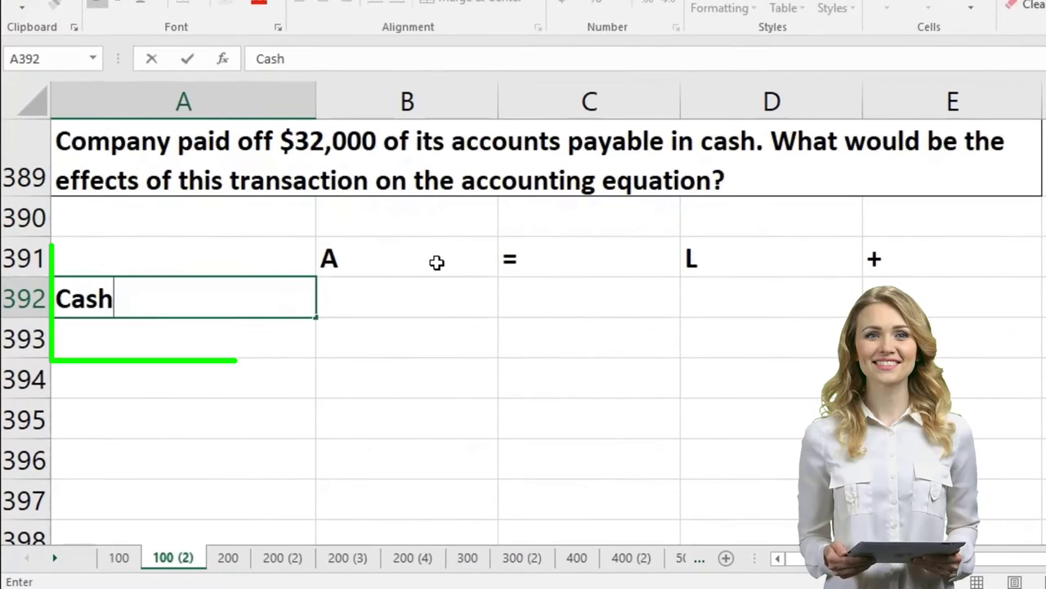
key("Tab")
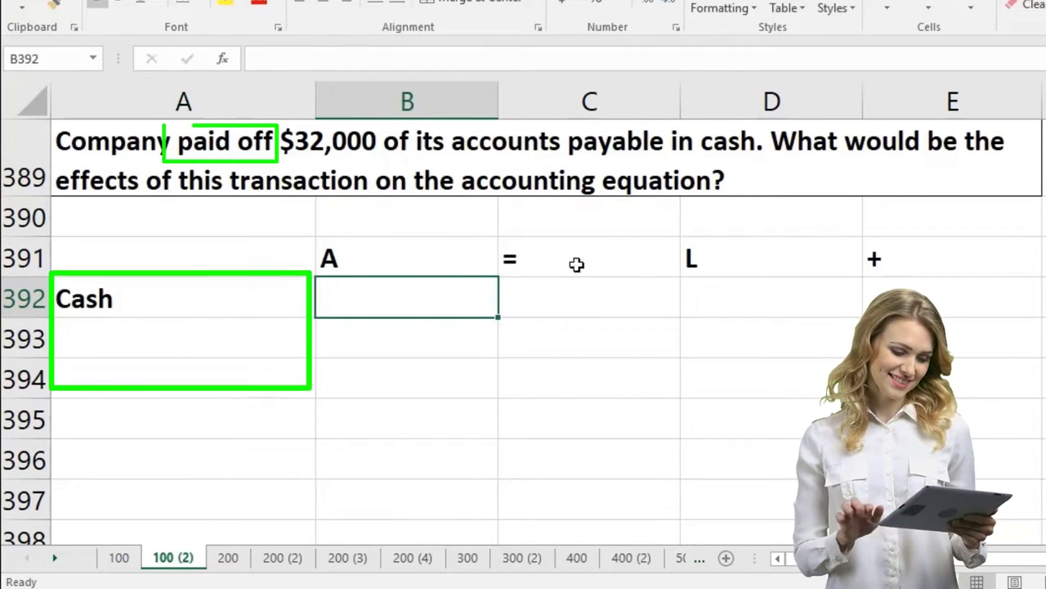
type("-3")
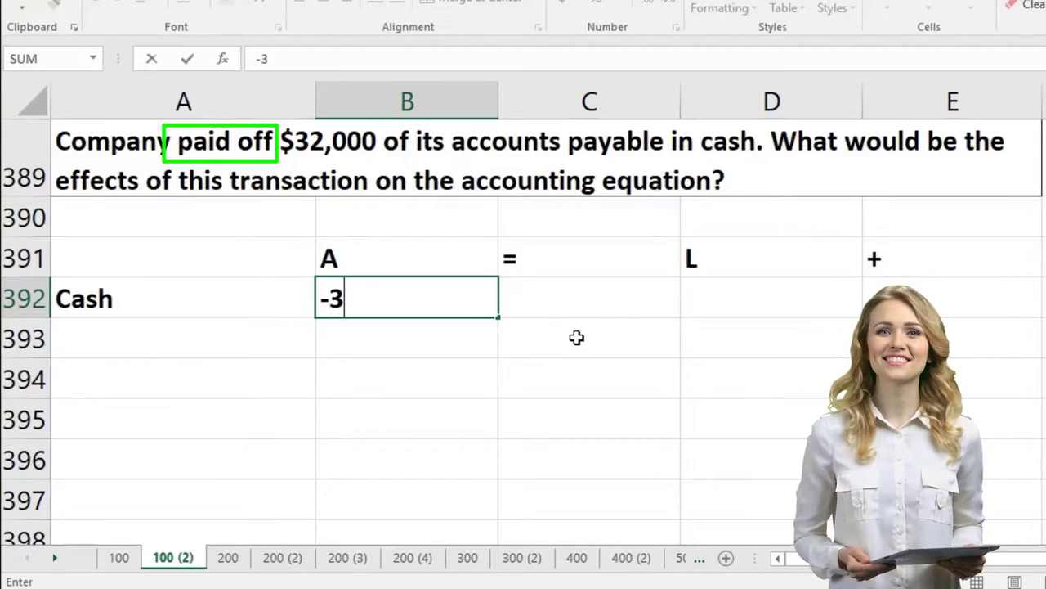
type("2000")
key("Return")
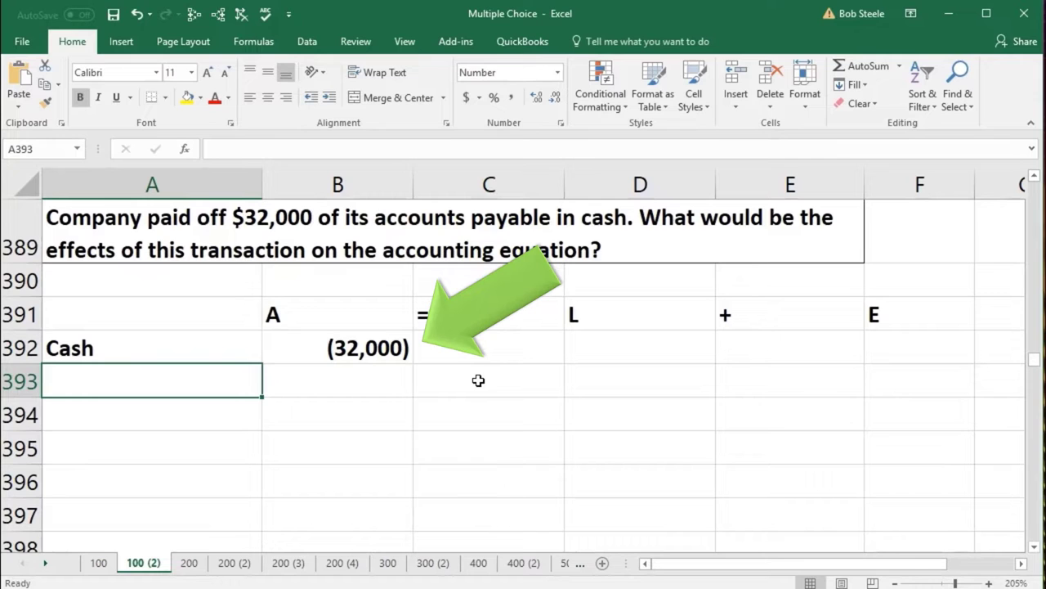
Label A393 as AP and enter -32000 in that row's liabilities column, cell D393.
type("AP")
key("Tab")
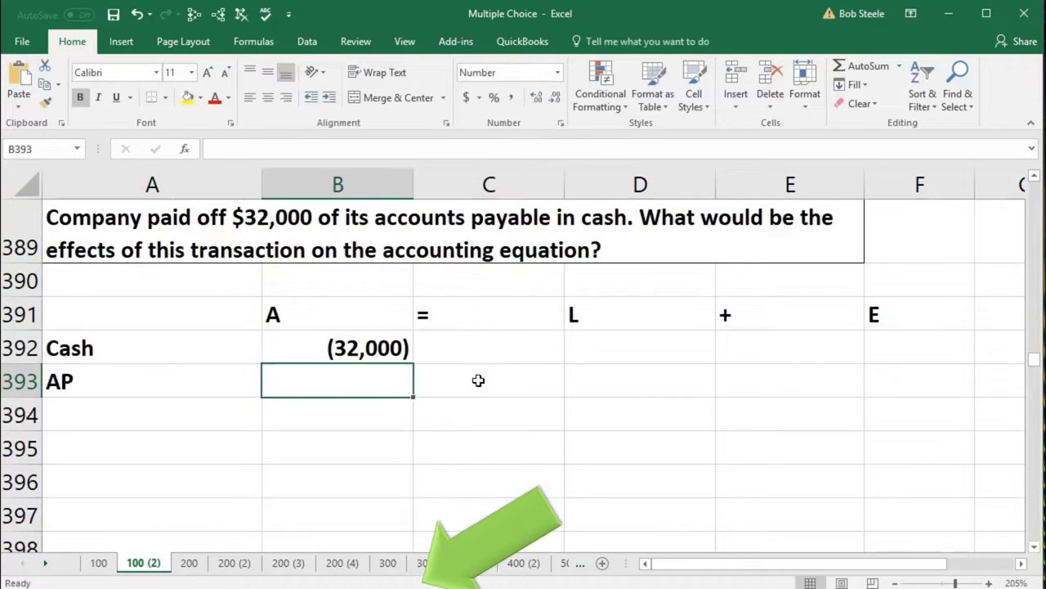
key("Tab")
key("Tab")
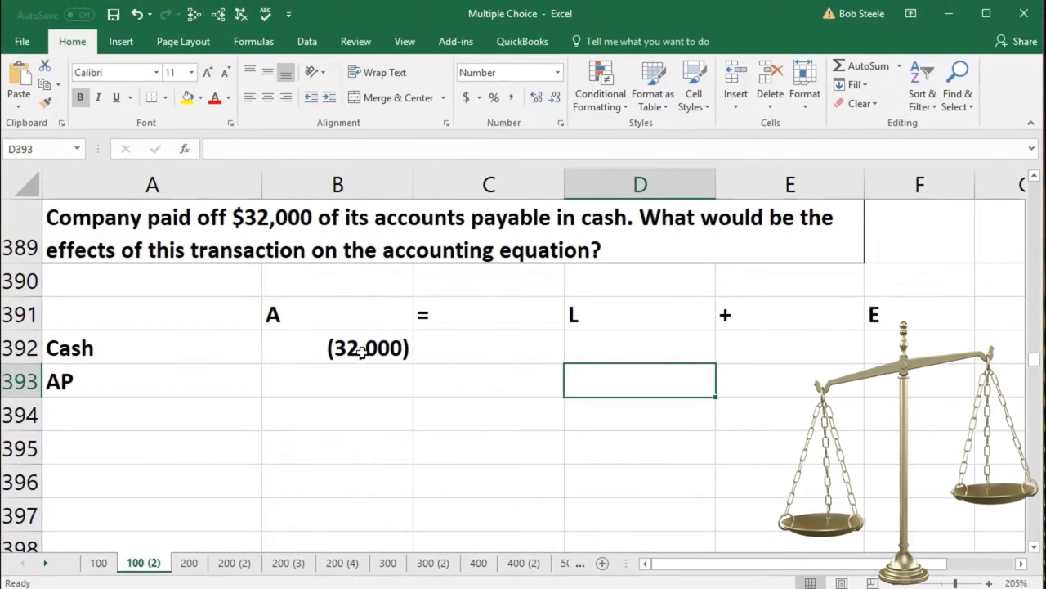
left_click(441, 299)
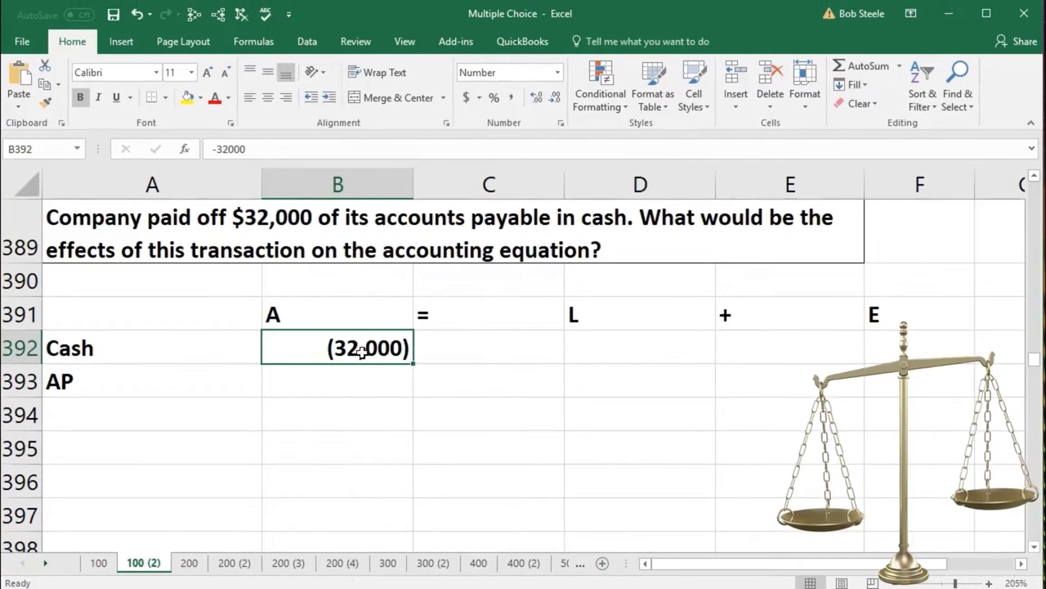
left_click(611, 381)
type("-")
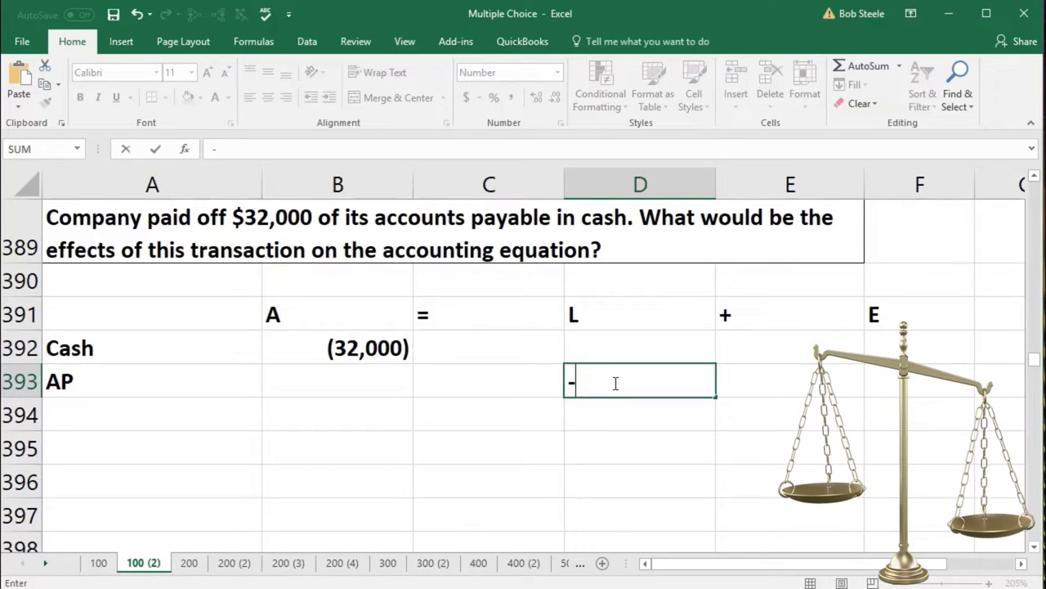
type("32000")
key("Return")
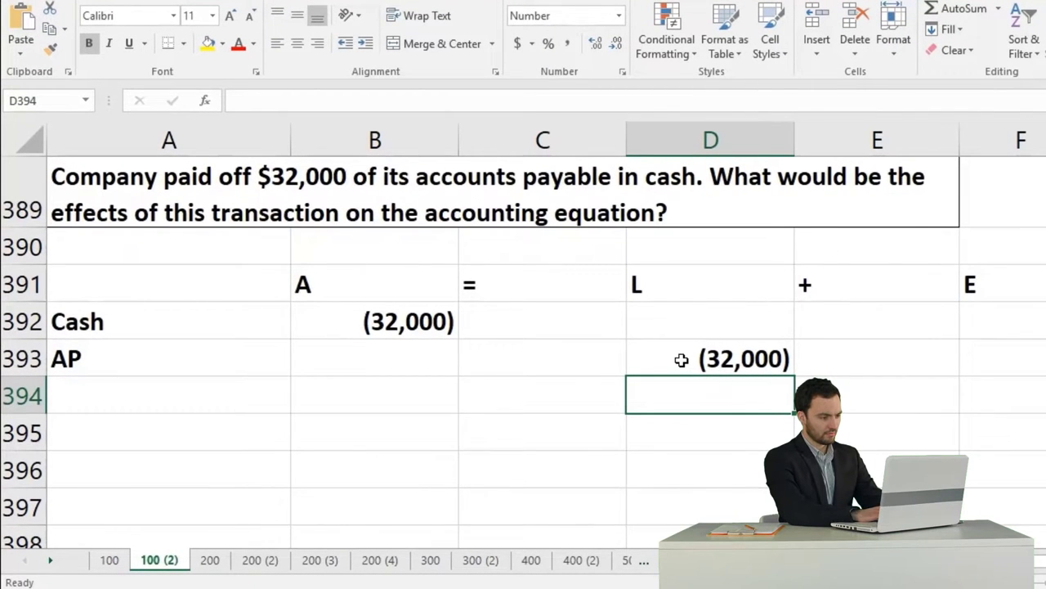
left_click(406, 301)
left_click(686, 290)
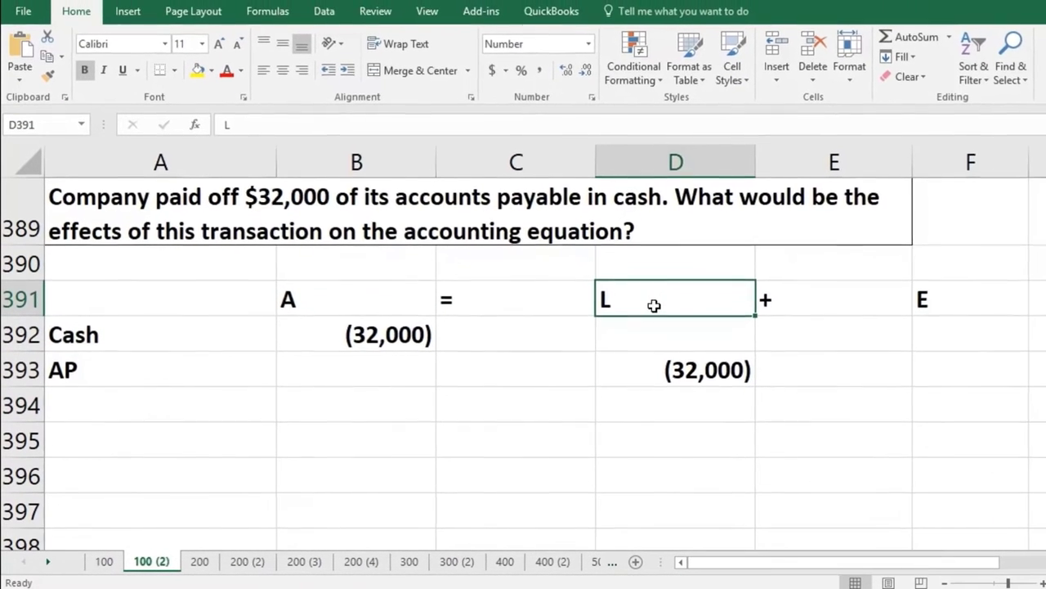
left_click(956, 297)
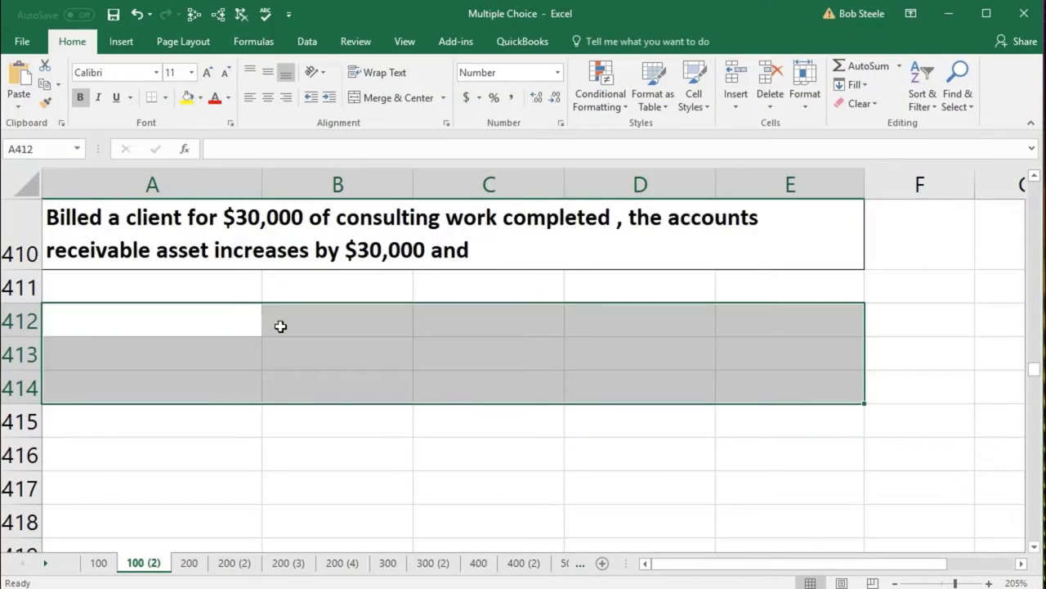
Enter the accounting equation headings A, =, L, + and E across B412:F412, below the consulting work question.
left_click(298, 317)
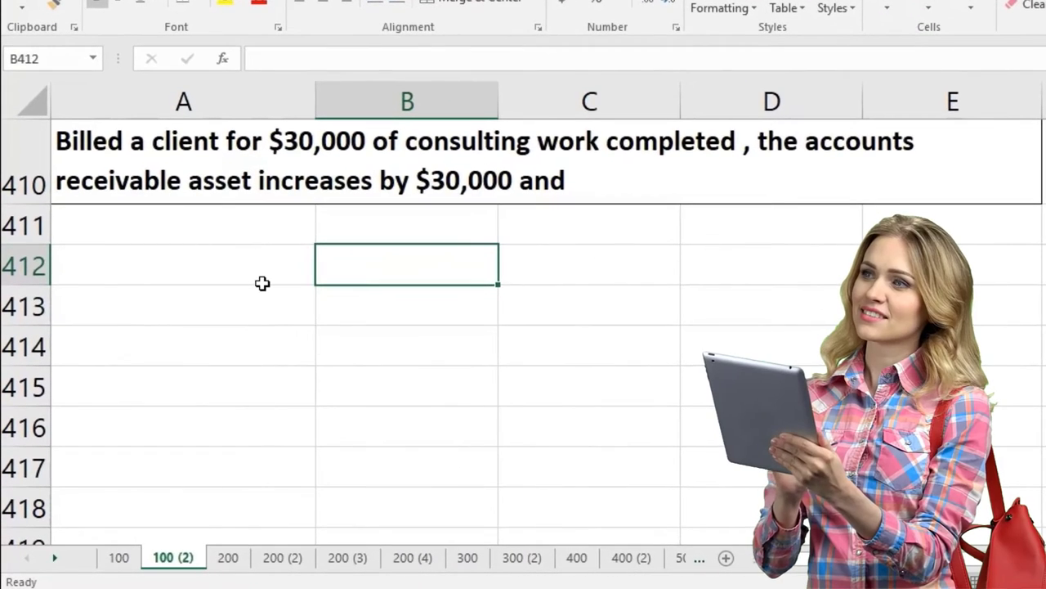
type("A")
key("Tab")
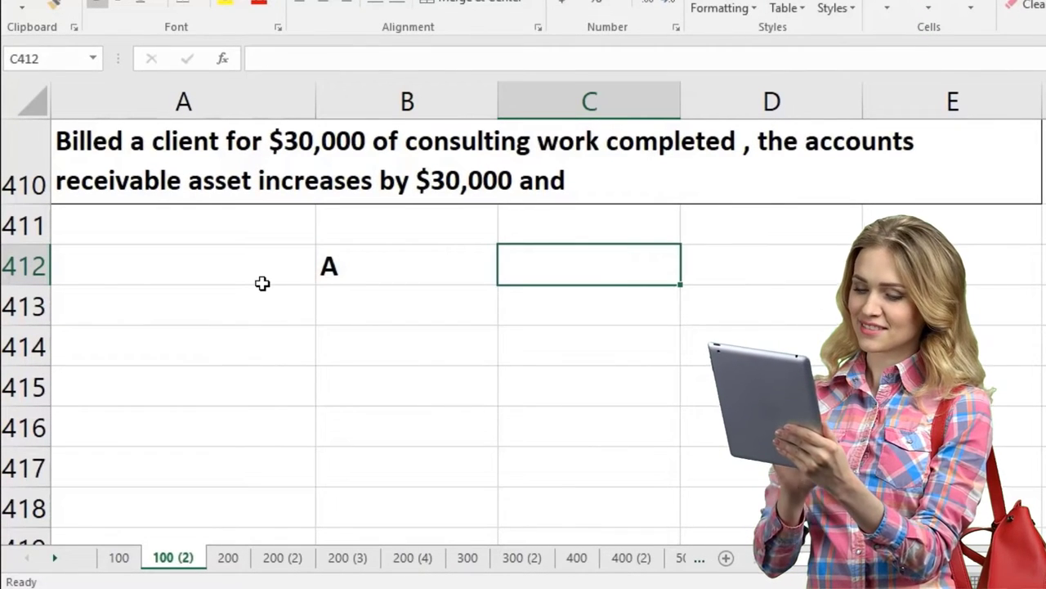
type("=")
key("Tab")
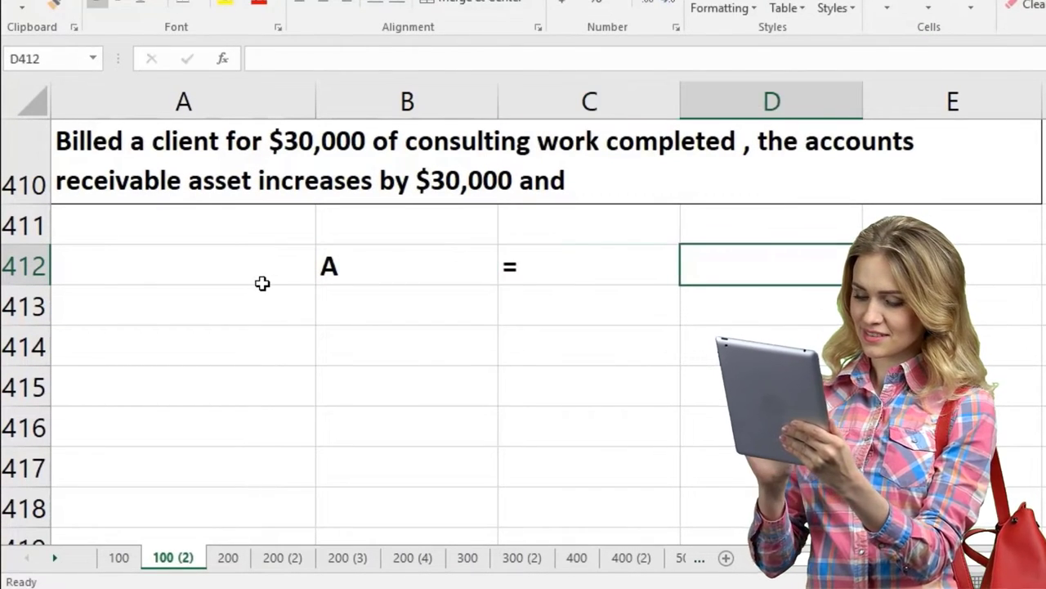
type("I")
key("BackSpace")
type("L")
key("Tab")
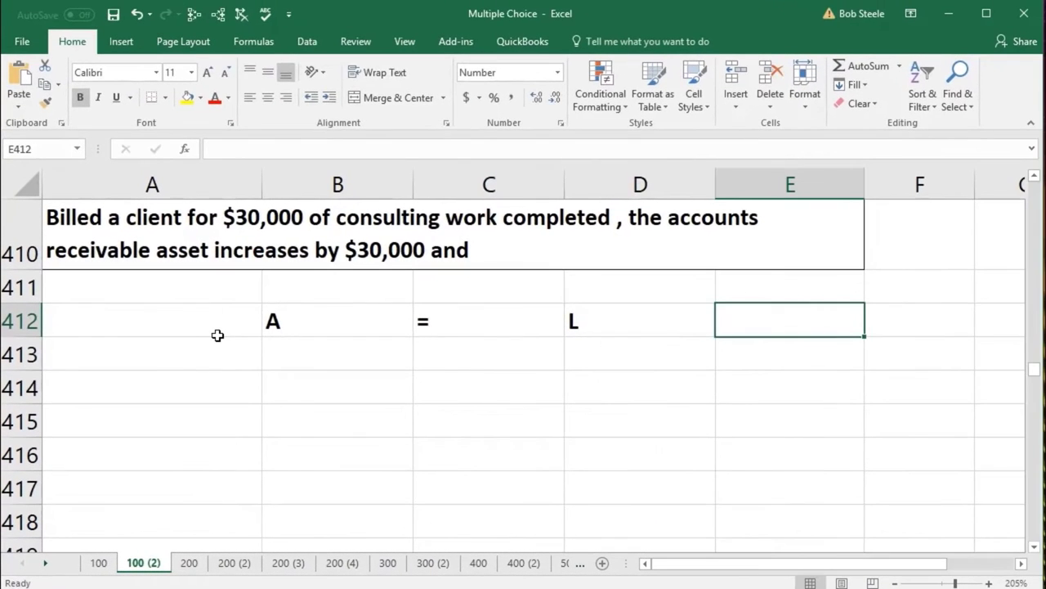
type("+")
key("Tab")
type("E")
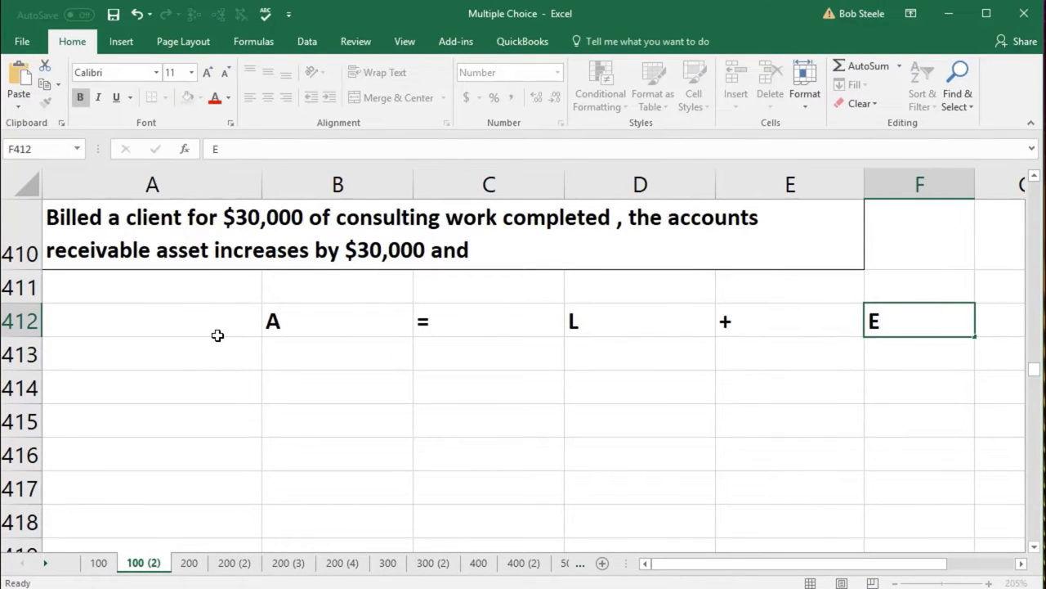
key("Return")
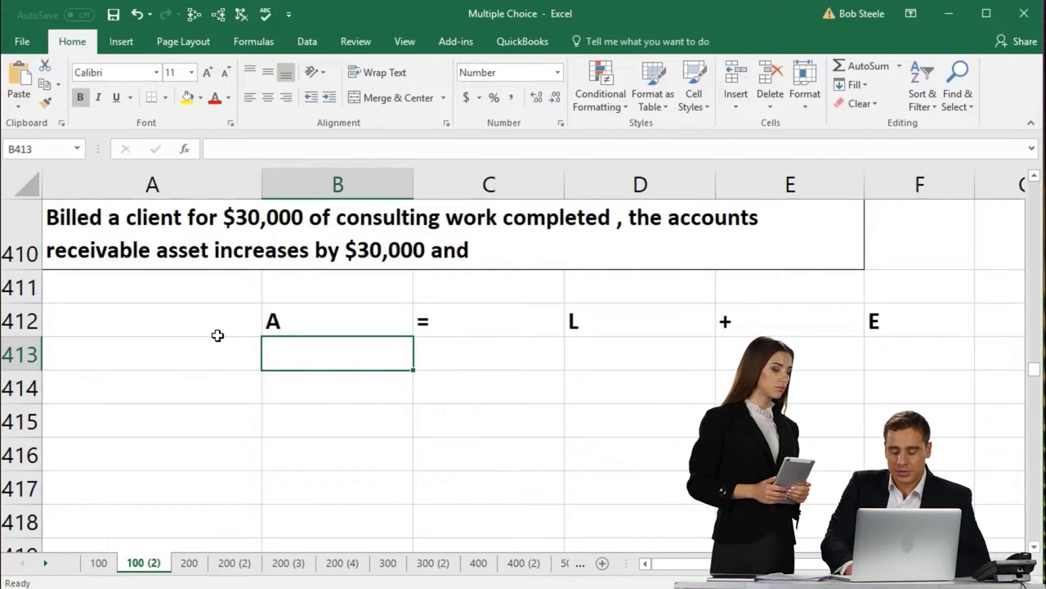
Label A413 as Accounts receivable and enter 30,000 beside it in the assets column.
left_click(218, 336)
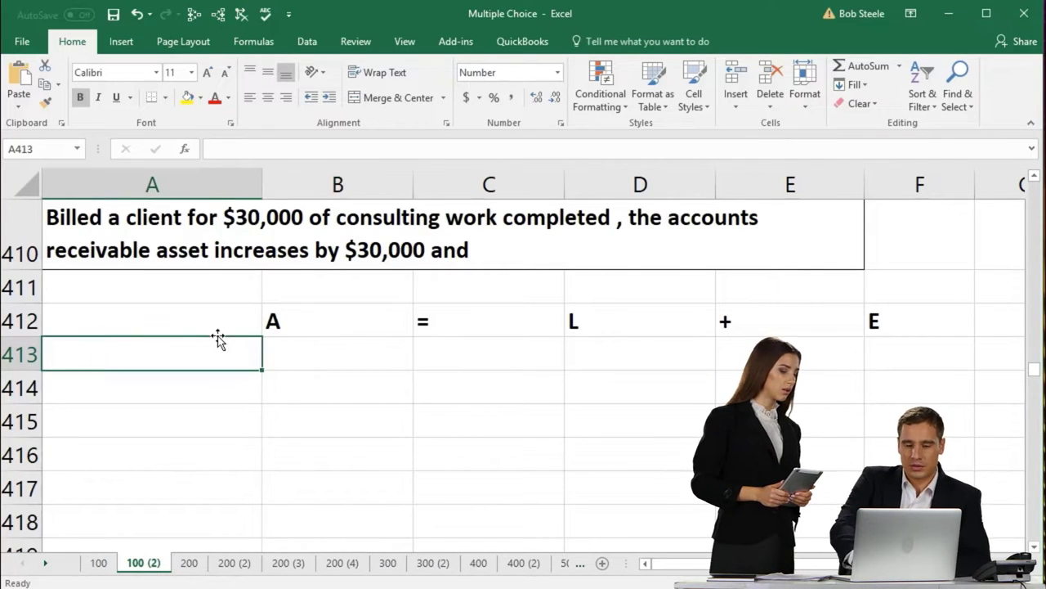
type("Acco")
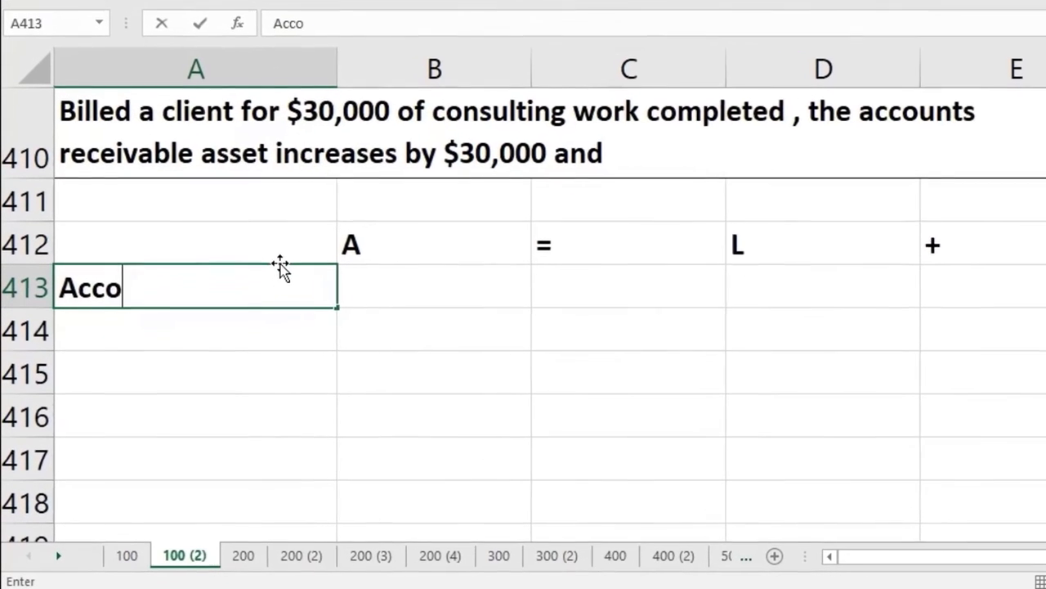
type("unts receivable")
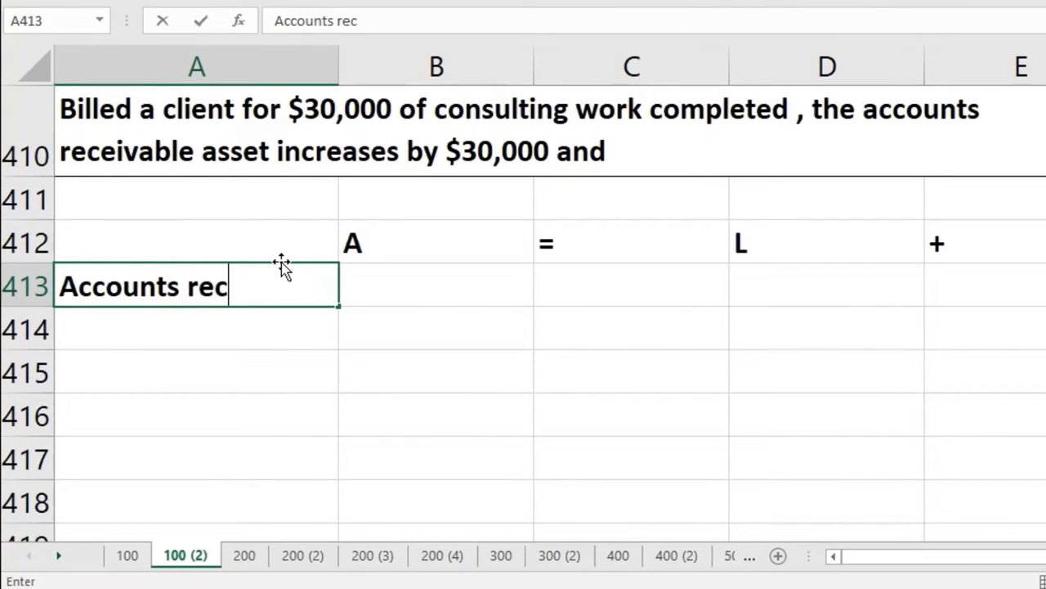
key("Tab")
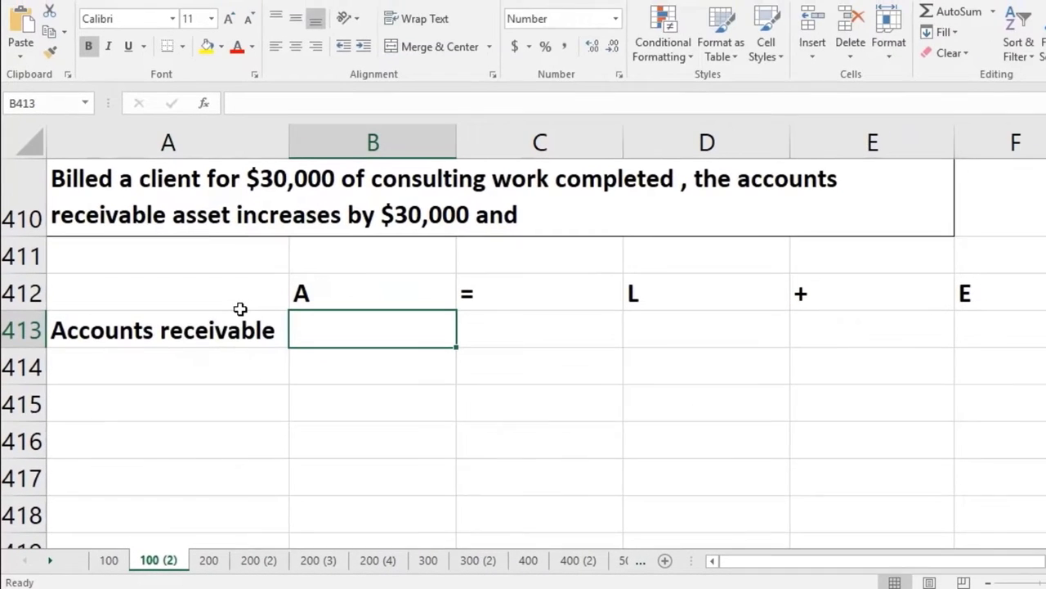
type("3")
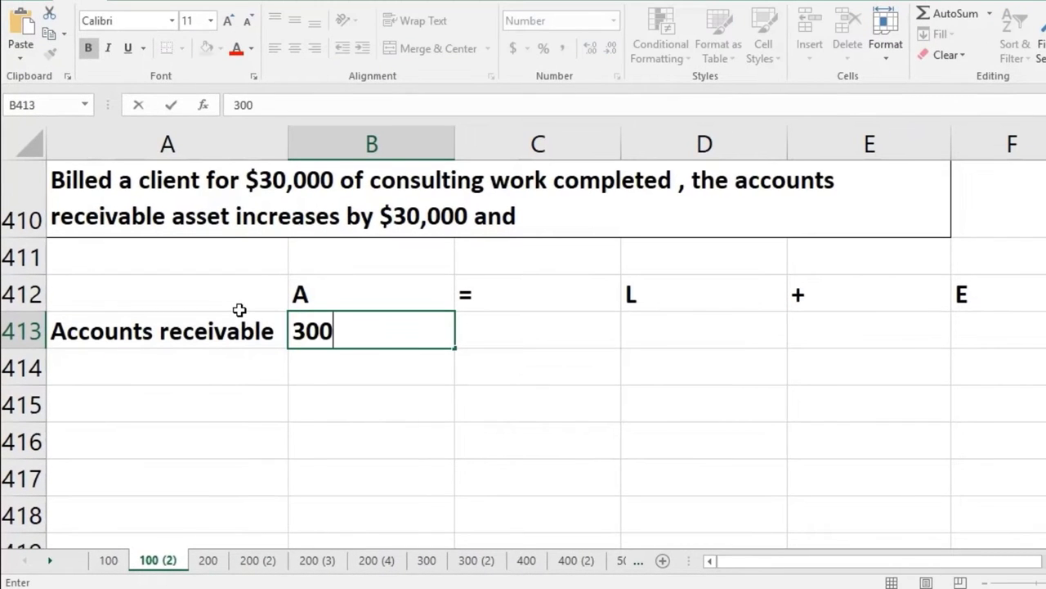
type("0,000")
key("Return")
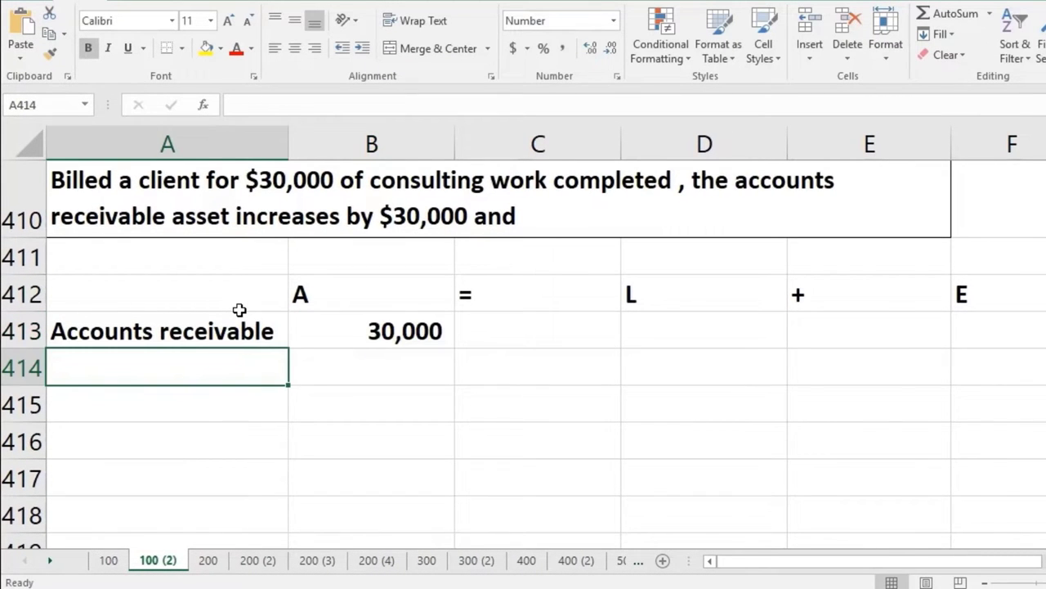
Label A414 as Revenue and enter 30,000 in that row's equity column, cell F414.
type("Re")
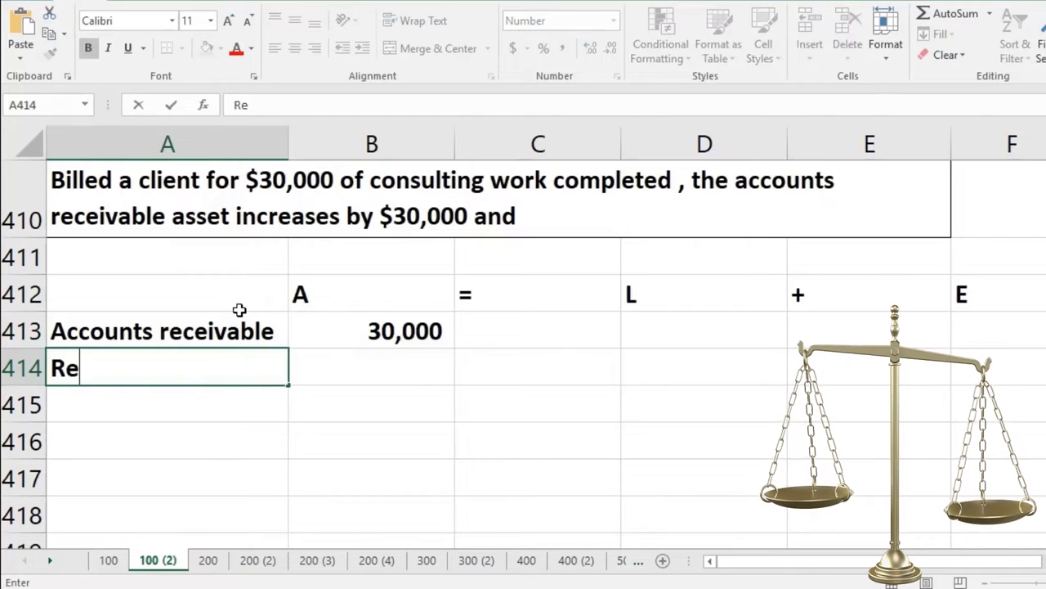
type("venue")
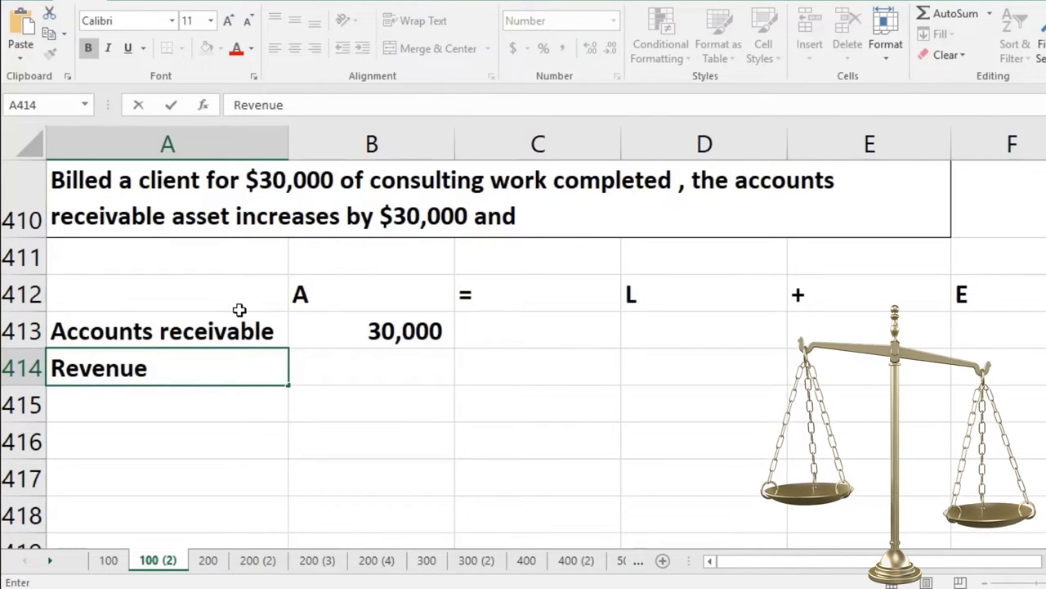
key("Tab")
key("Tab")
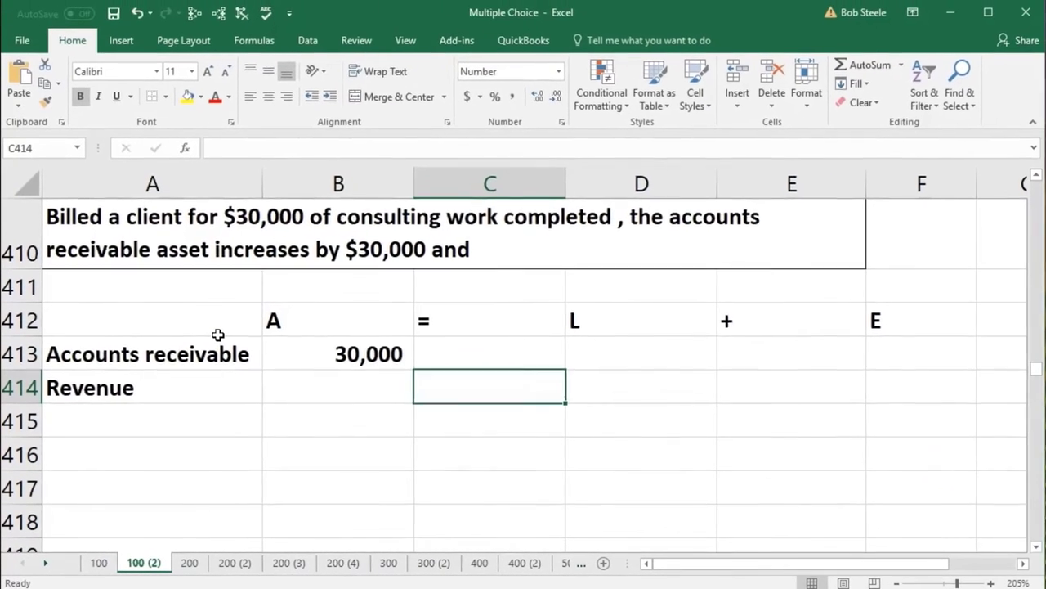
key("Tab")
key("Tab")
key("Tab")
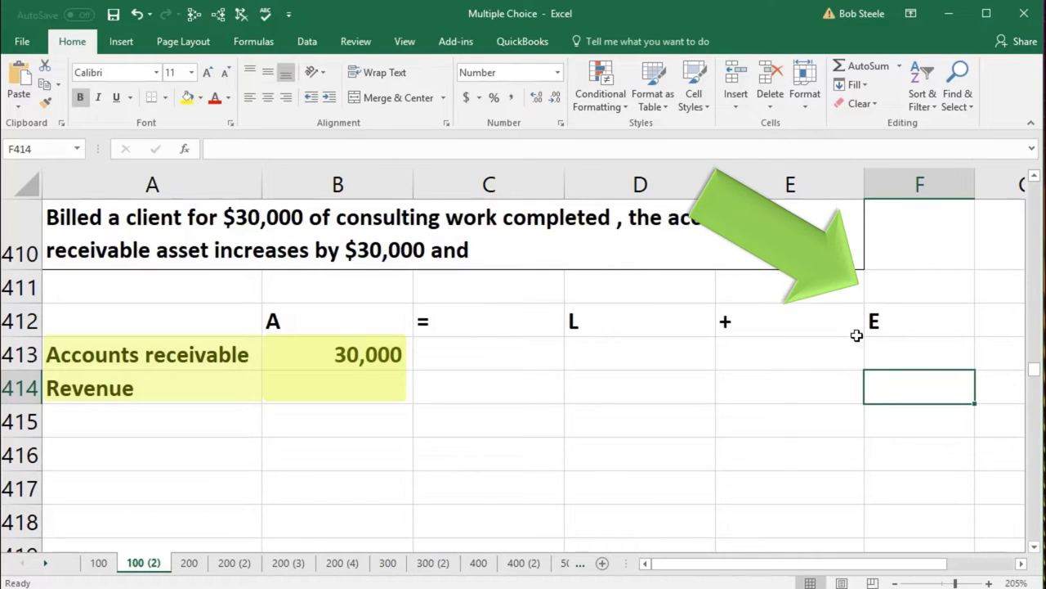
left_click(392, 354)
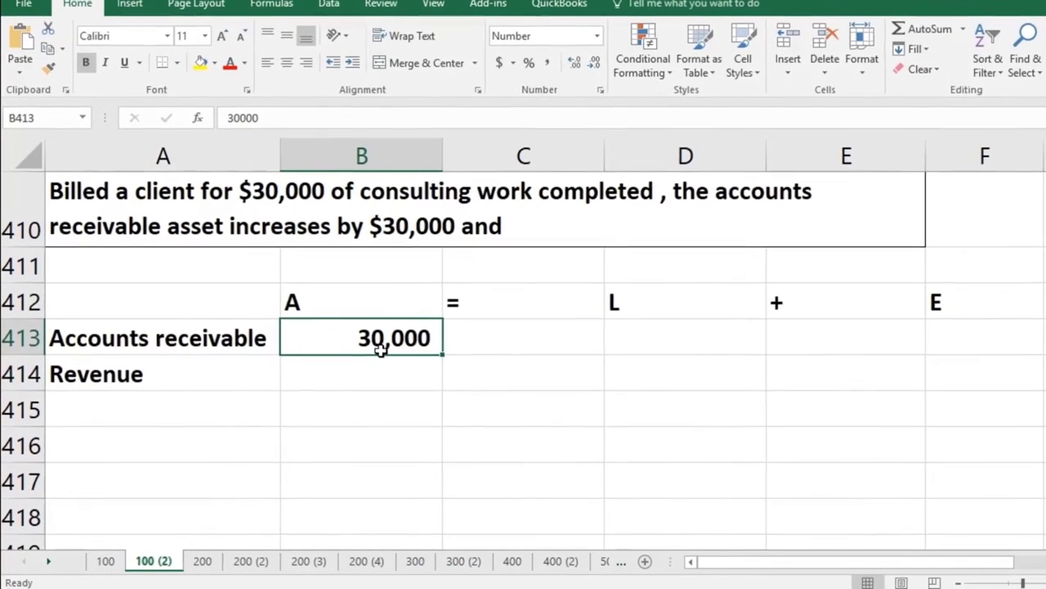
left_click(950, 371)
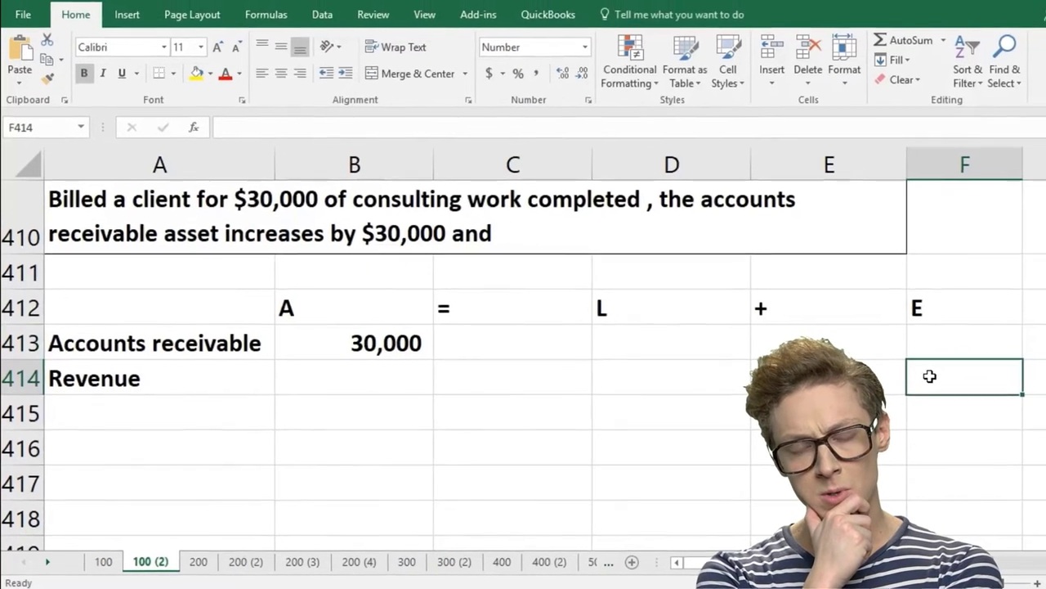
type("30,0")
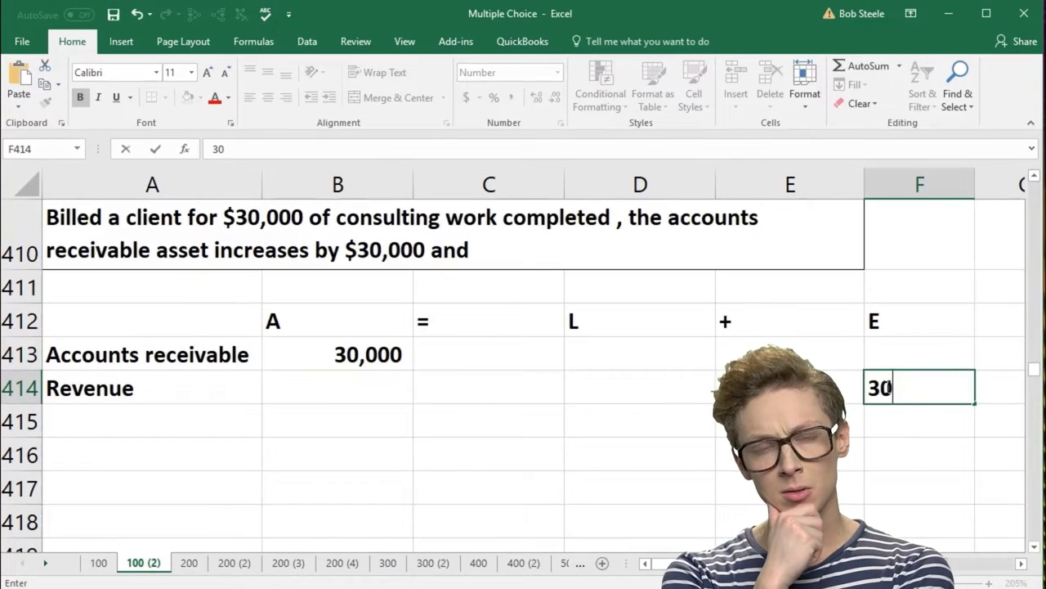
type("000")
key("Return")
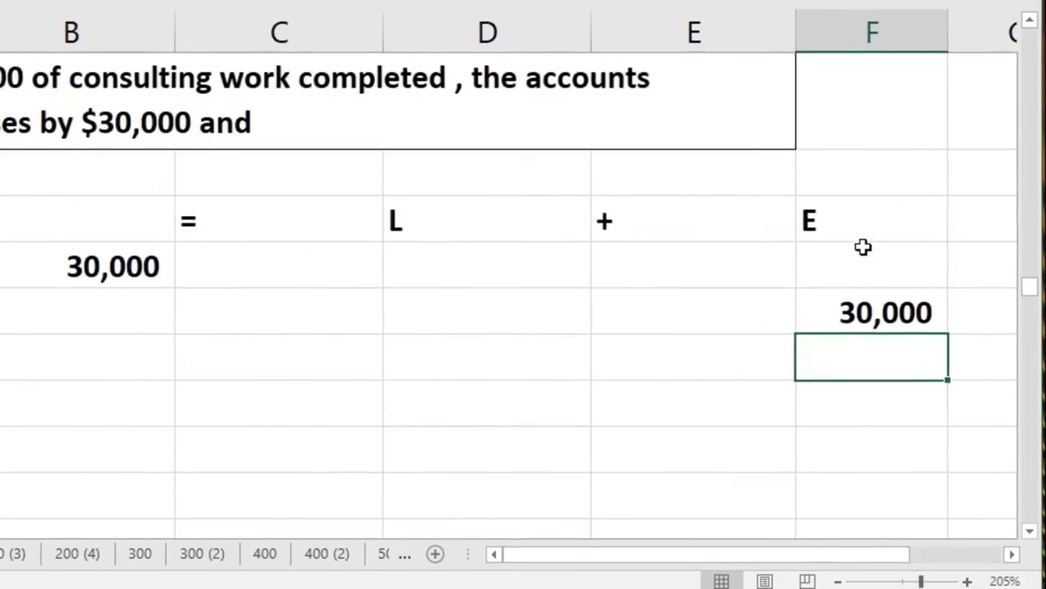
left_click(914, 343)
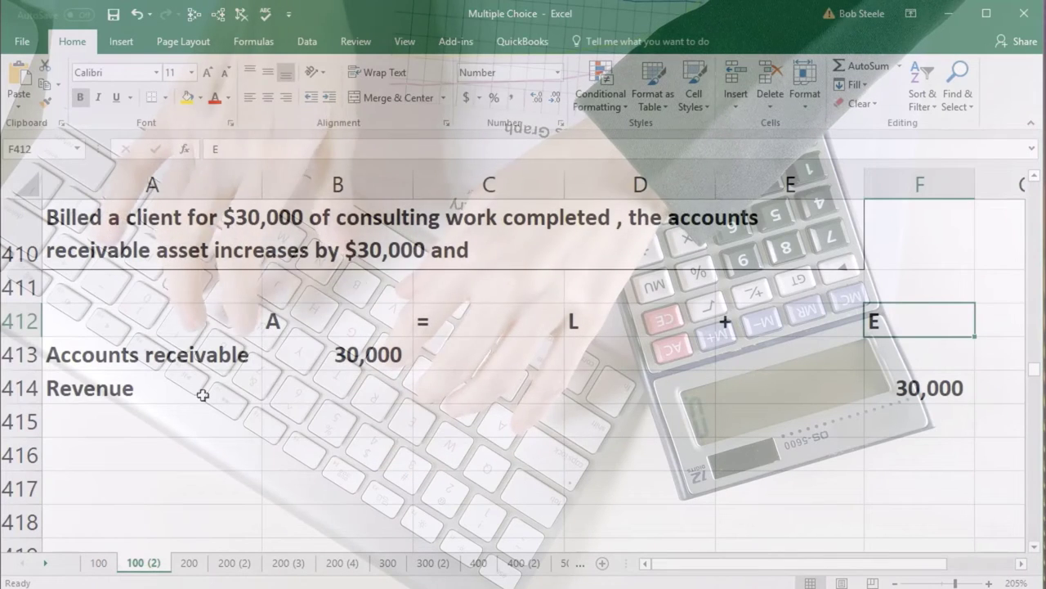
left_click(202, 395)
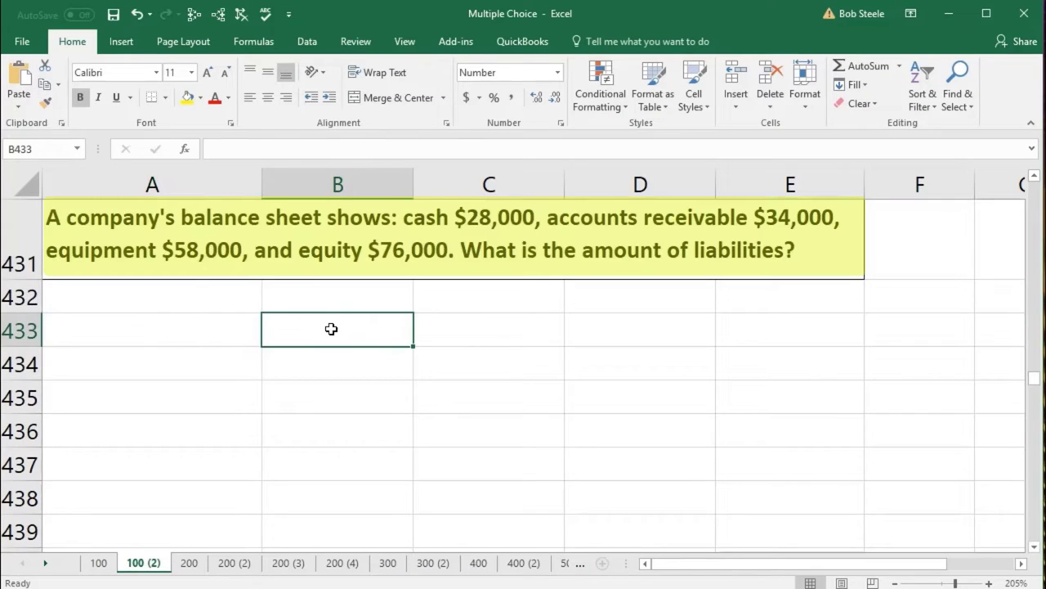
Enter the accounting equation headings A, =, L, + and E across B433:F433, below the balance sheet question.
key("Tab")
type("=")
key("Tab")
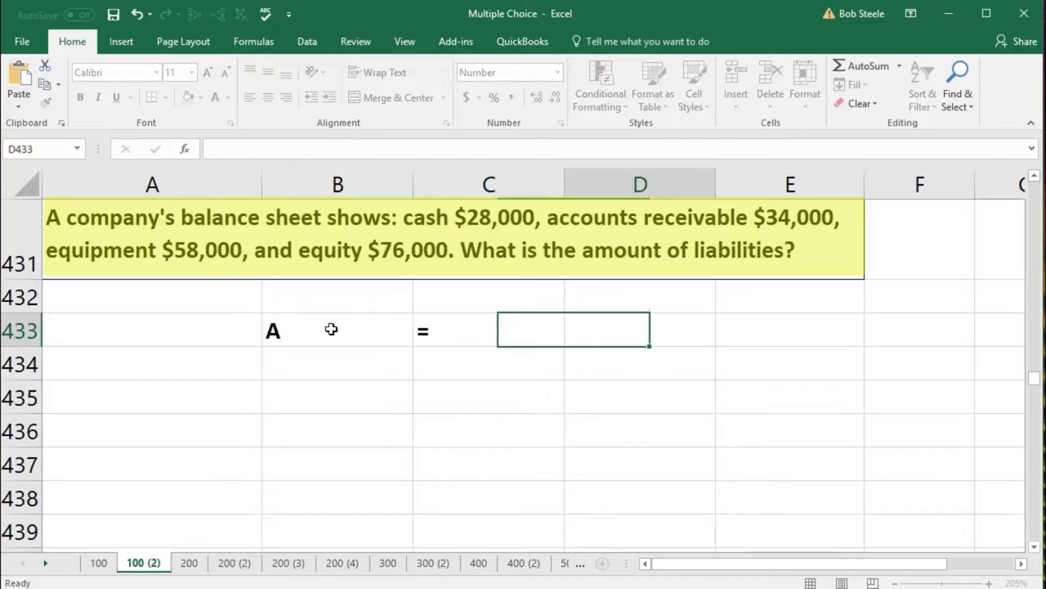
key("Tab")
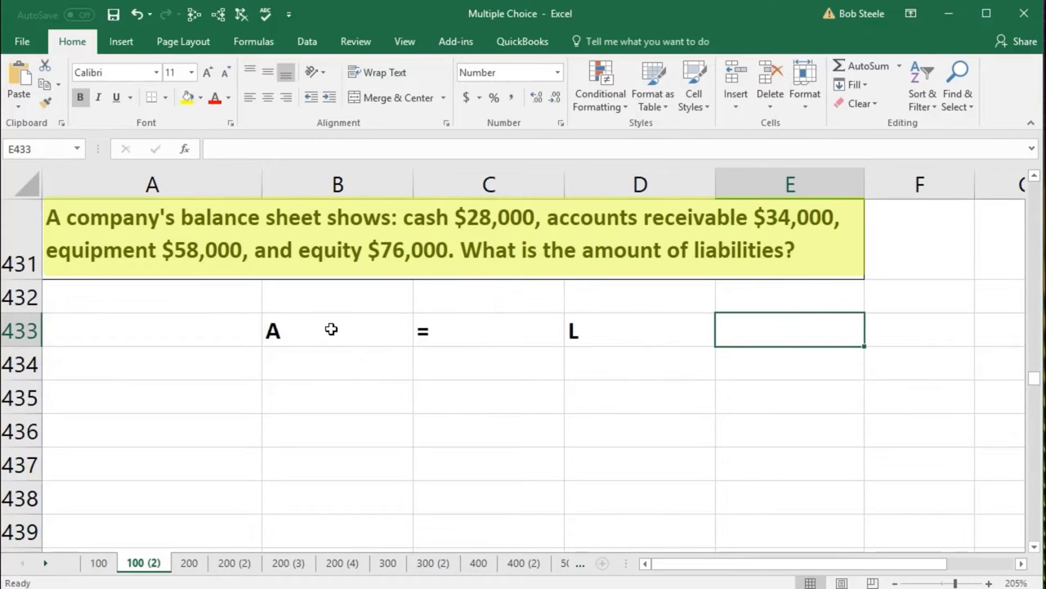
type("+")
key("Tab")
type("E")
key("Return")
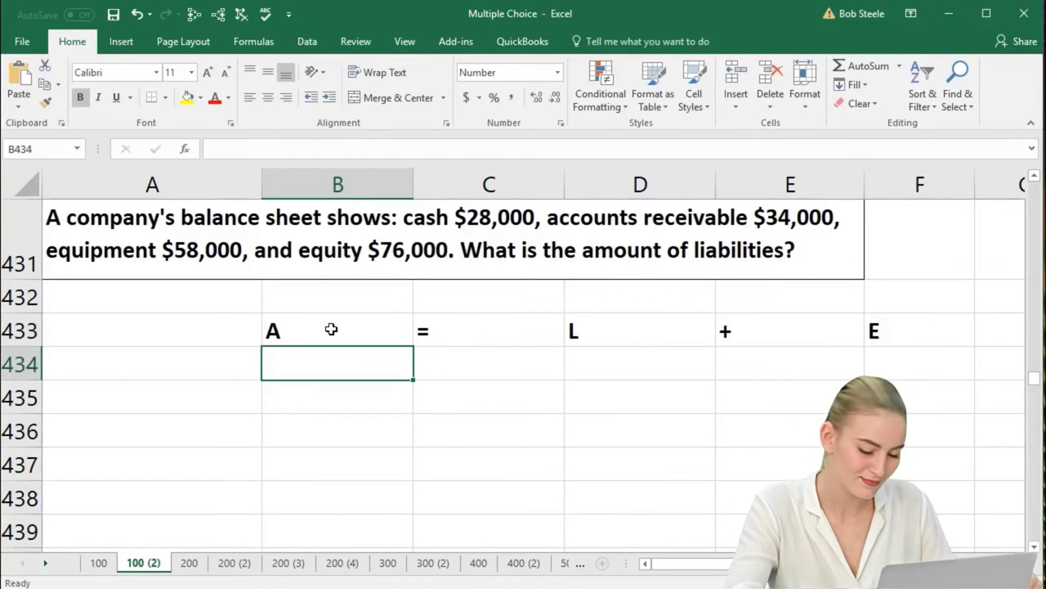
Label A434 as Cash and enter 28000 beside it in the assets column.
key("Left")
type("Cash")
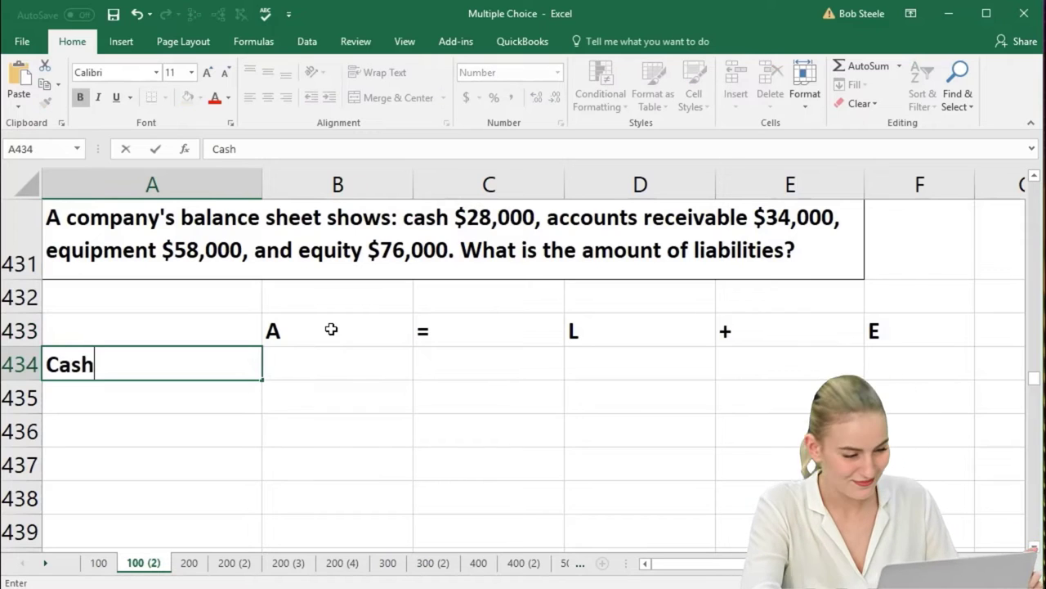
key("Tab")
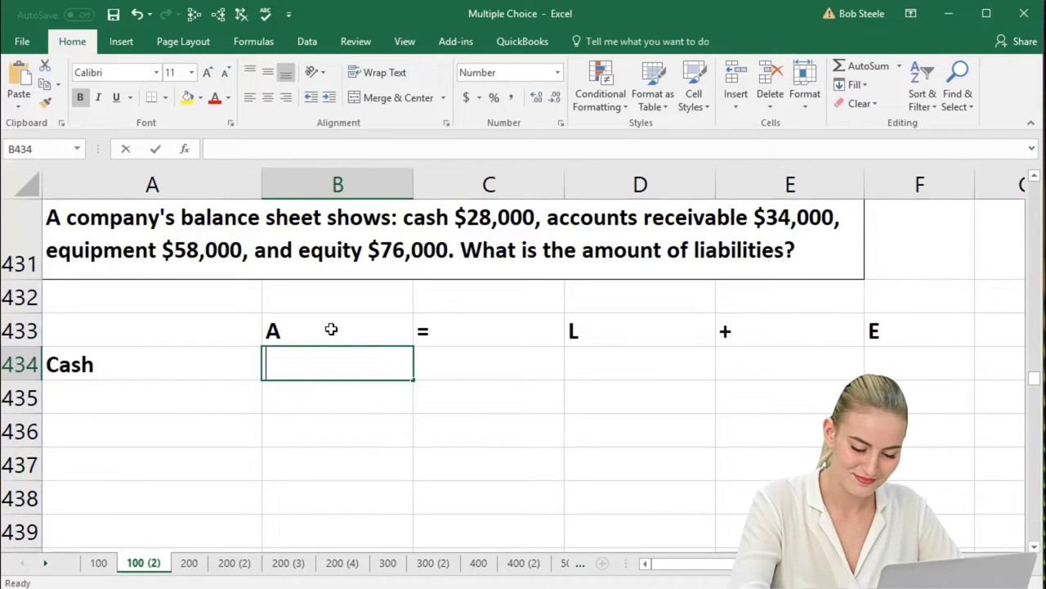
type("28000")
key("Return")
Label A435 as AR and enter 34,000 beside it in the assets column.
type("A")
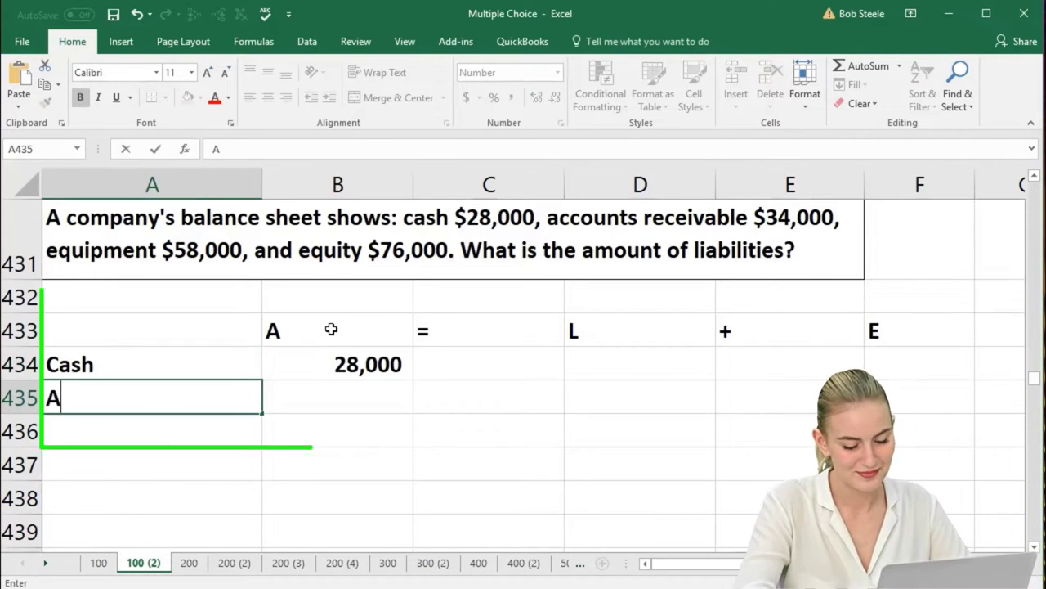
type("R")
key("Tab")
type("34")
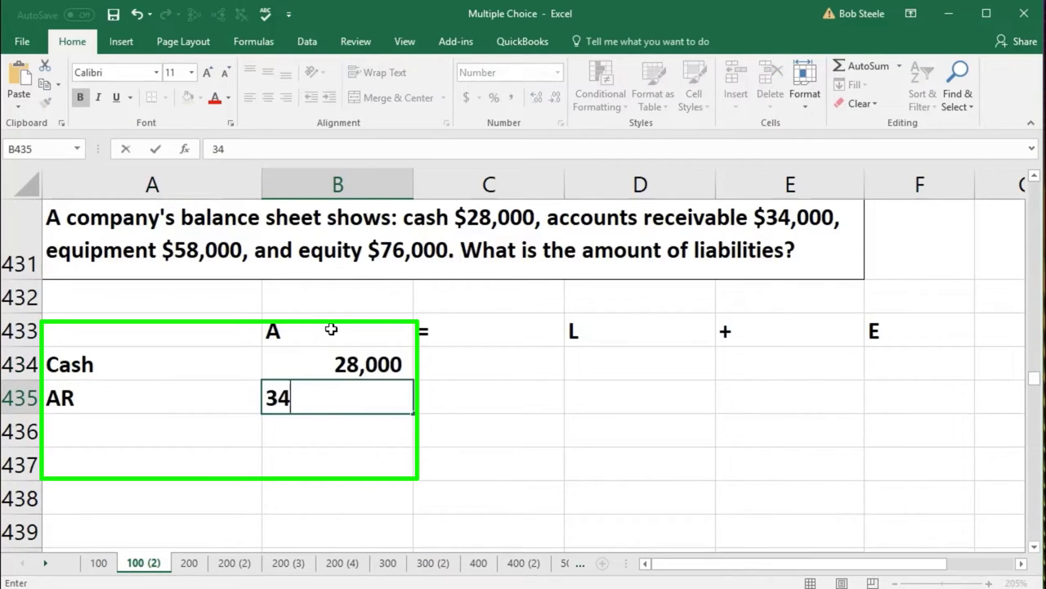
type(",000")
key("Return")
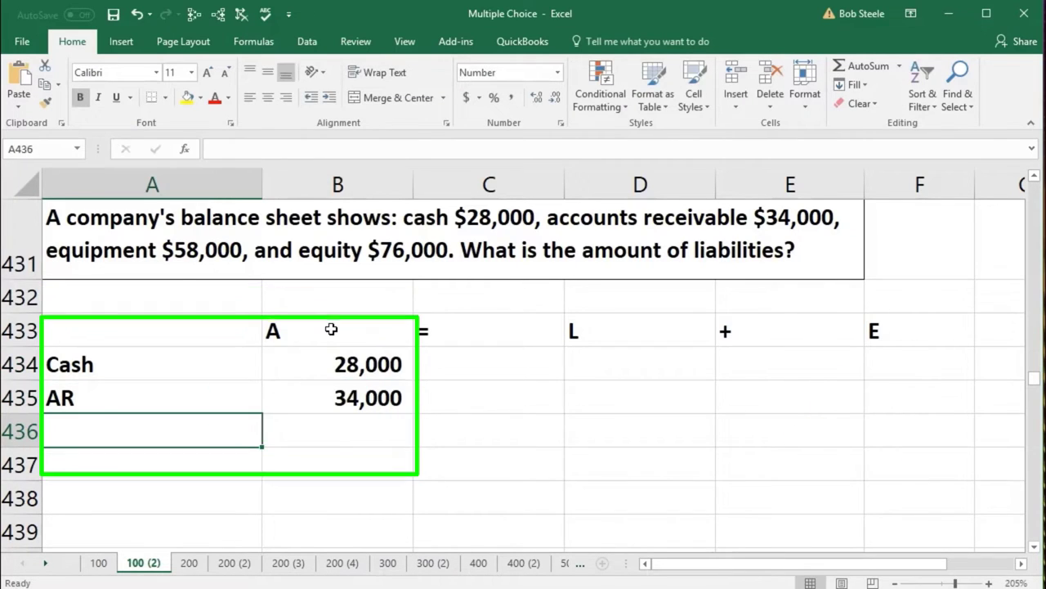
Label A436 as Equipment and enter 58,000 beside it in the assets column.
type("E")
key("Tab")
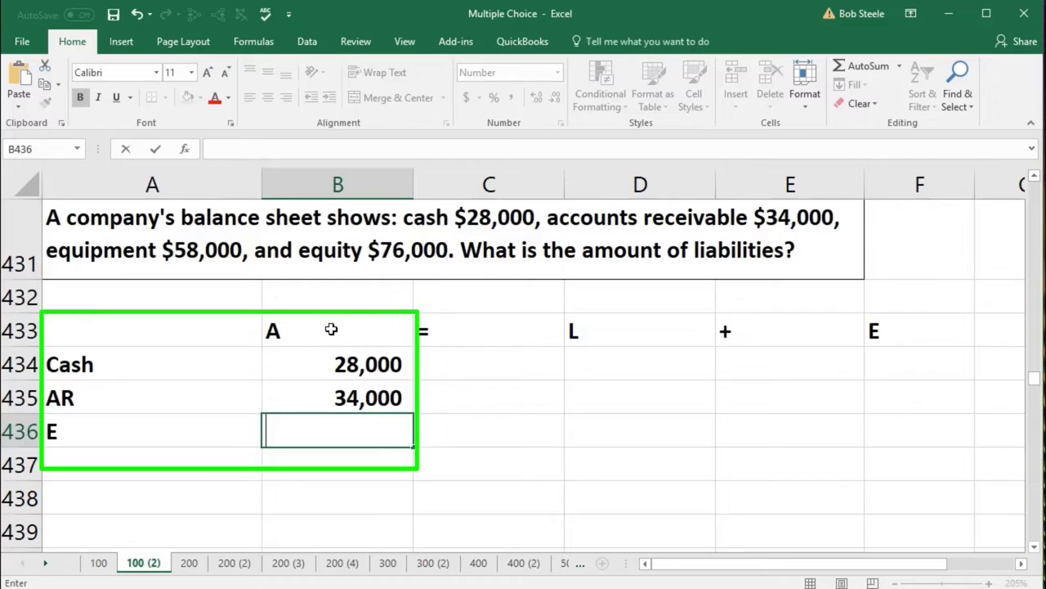
key("shift+Tab")
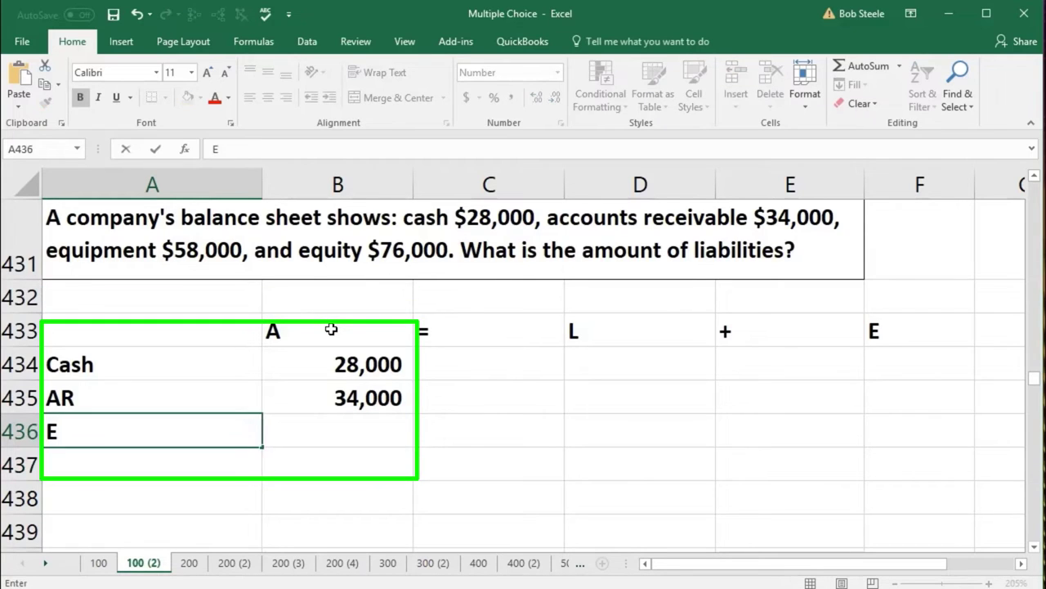
type("Equipme")
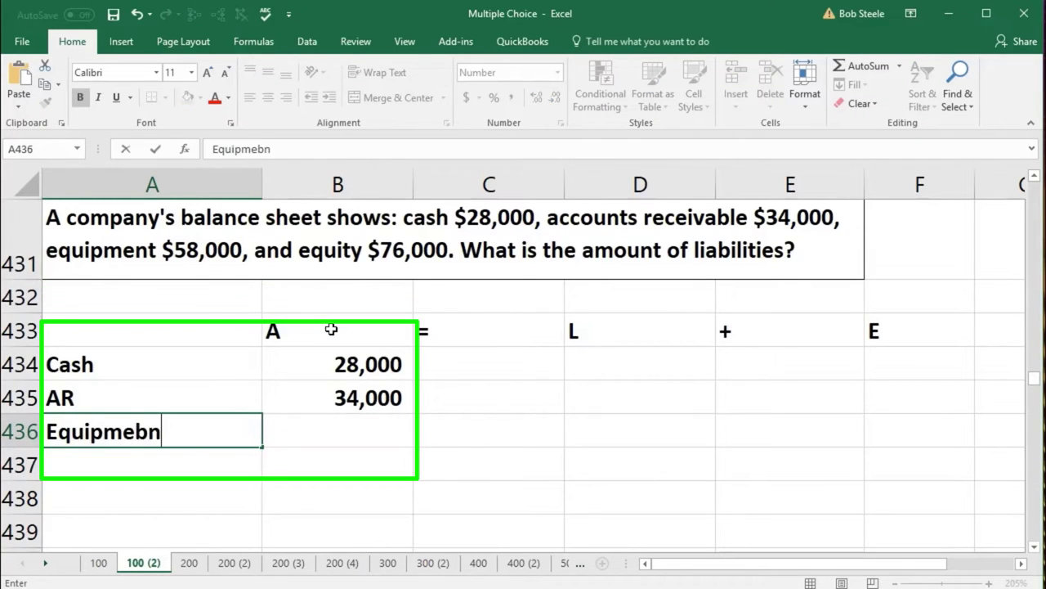
type("nt")
key("Tab")
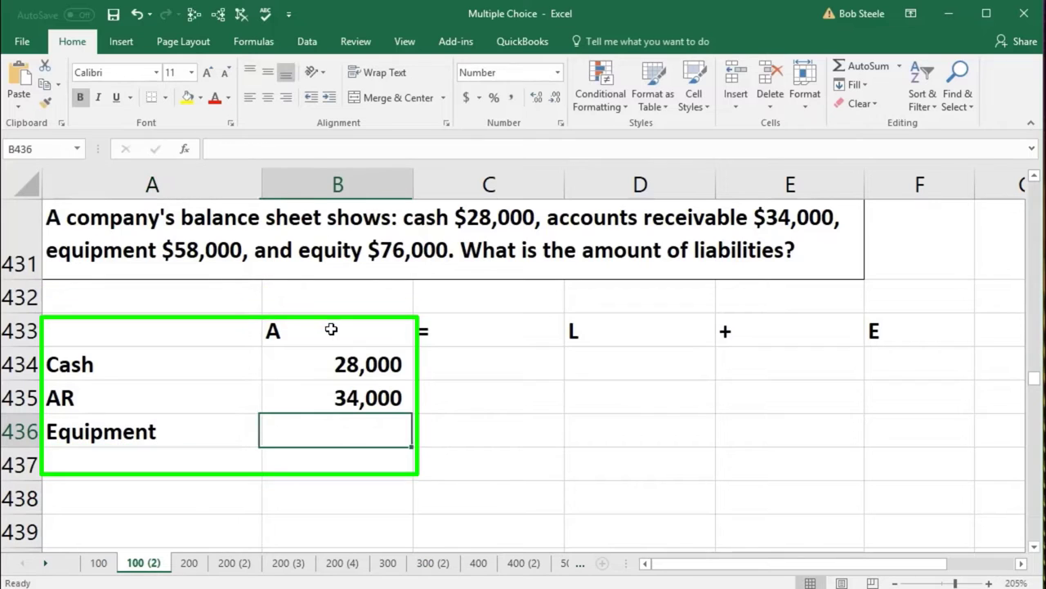
type("5")
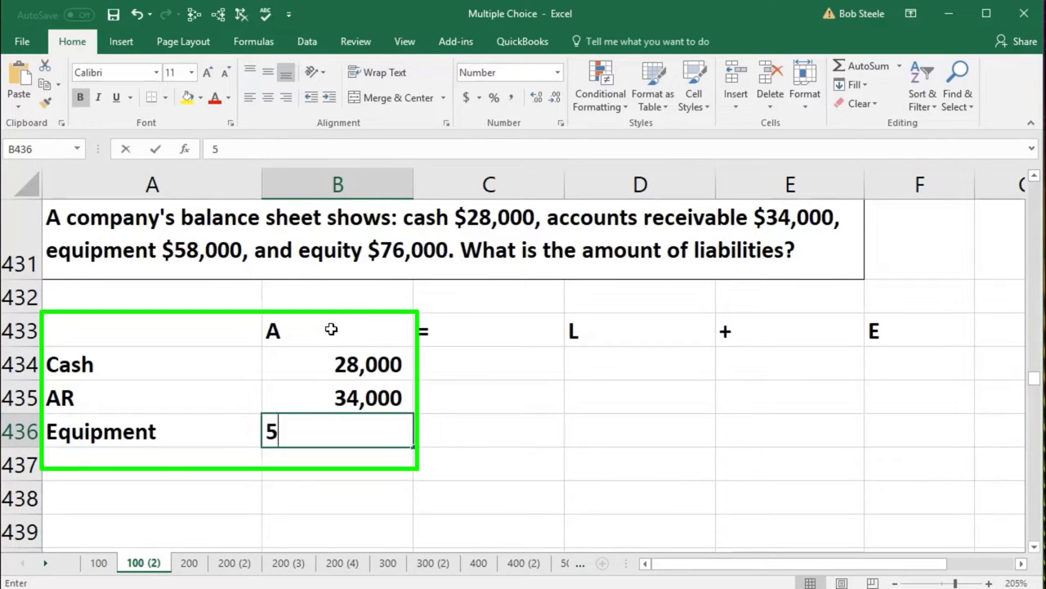
type("8,000")
key("Return")
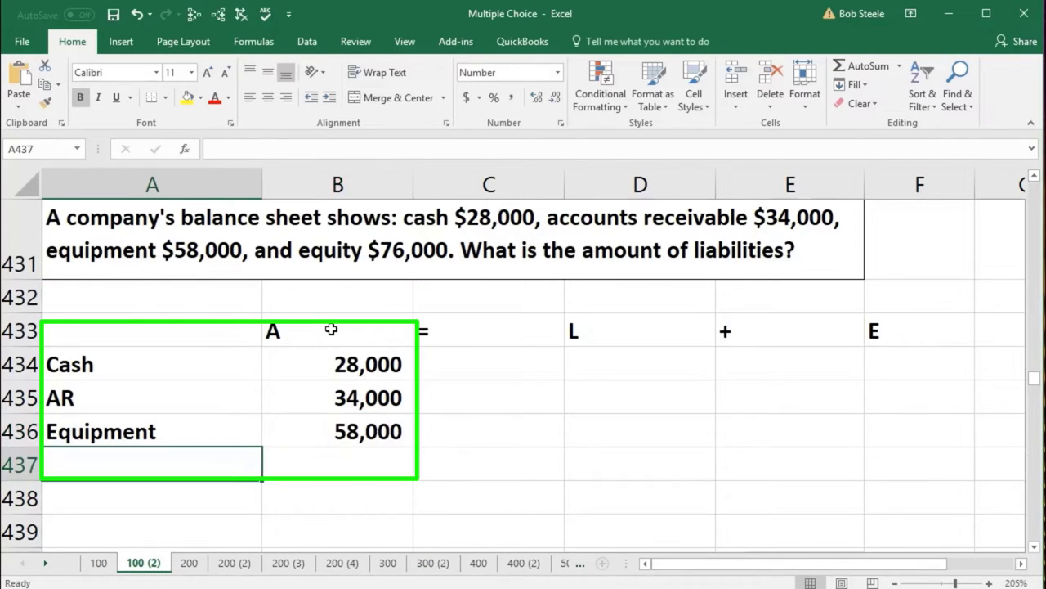
Enter the equity amount of 76,000 in F434, directly under the E heading.
key("Right")
key("Right")
key("Right")
key("Right")
key("Right")
key("Up")
key("Up")
key("Up")
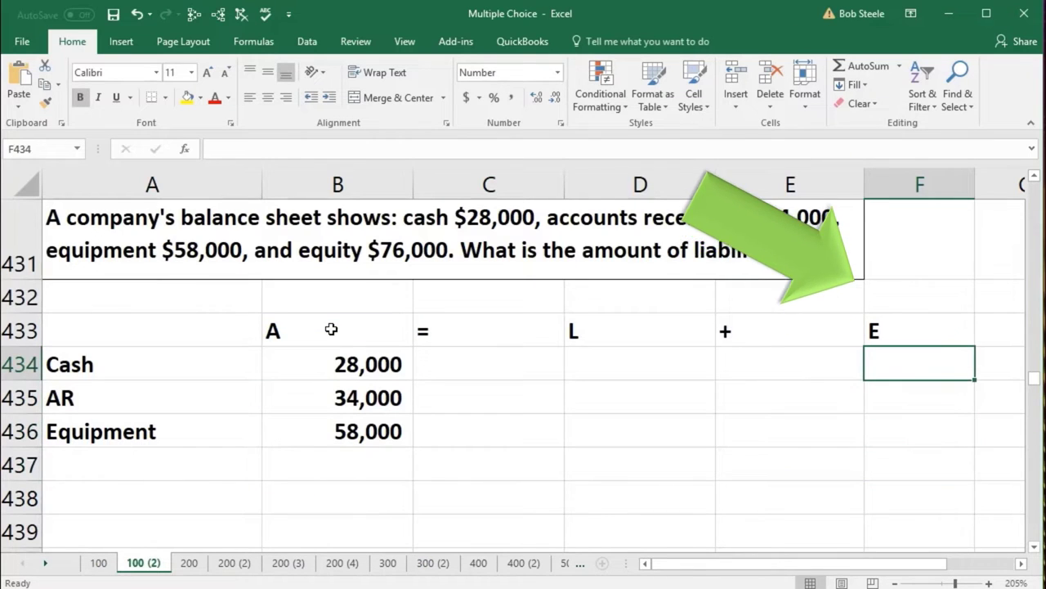
type("76")
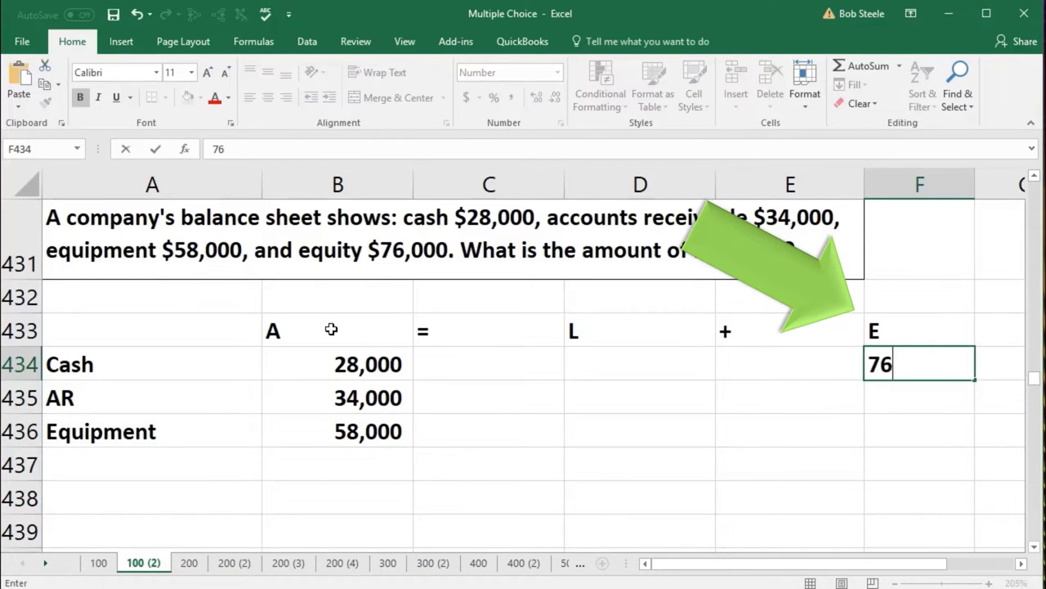
type("000")
key("Return")
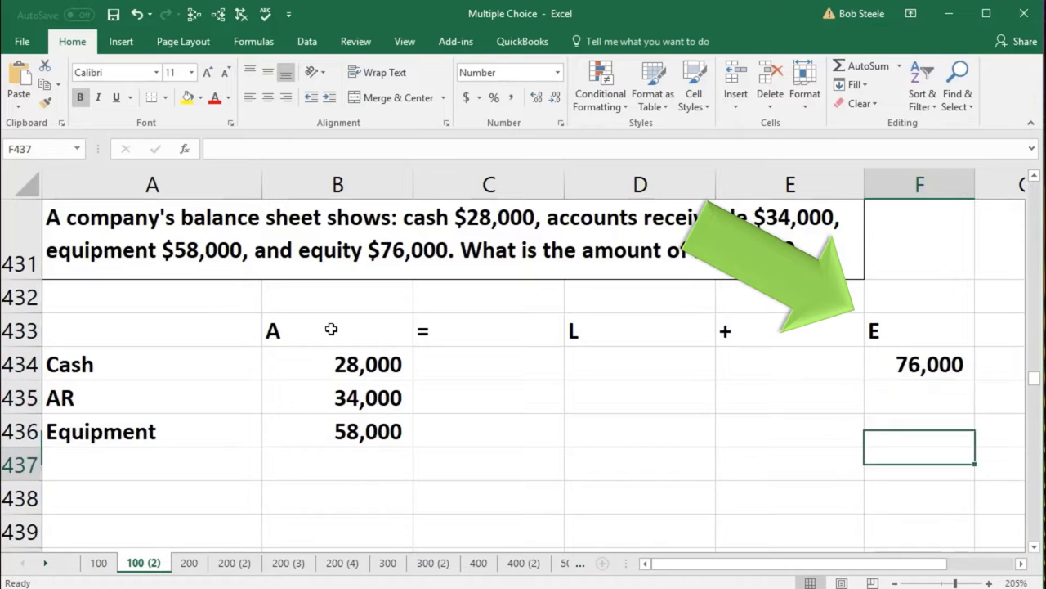
Total the assets in B437 with a SUM of B434:B436.
key("Down")
key("Down")
key("Left")
key("Left")
key("Left")
key("Left")
key("Up")
key("Up")
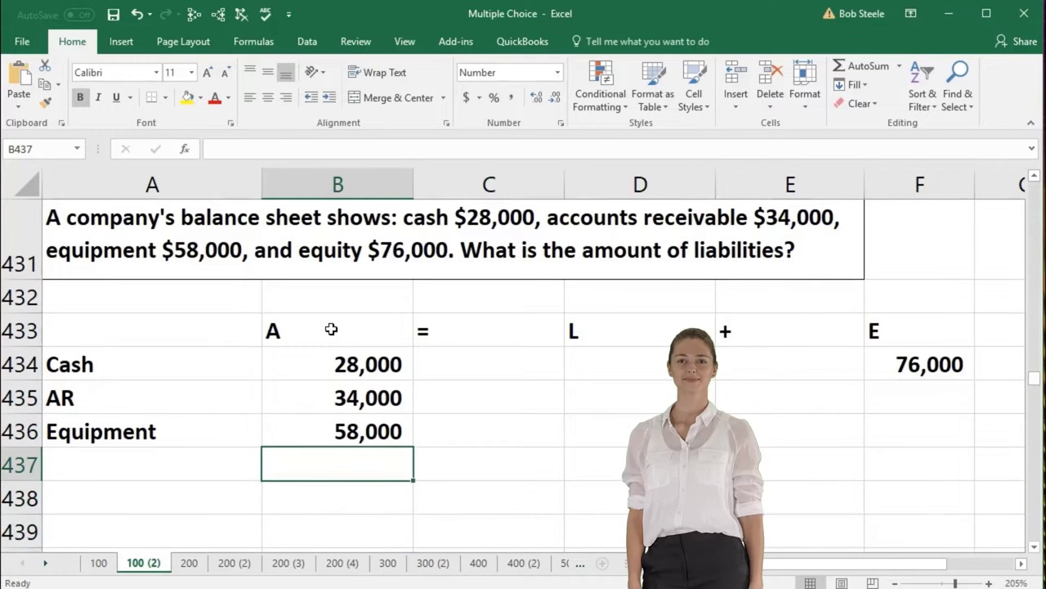
type("=sum(")
key("Up")
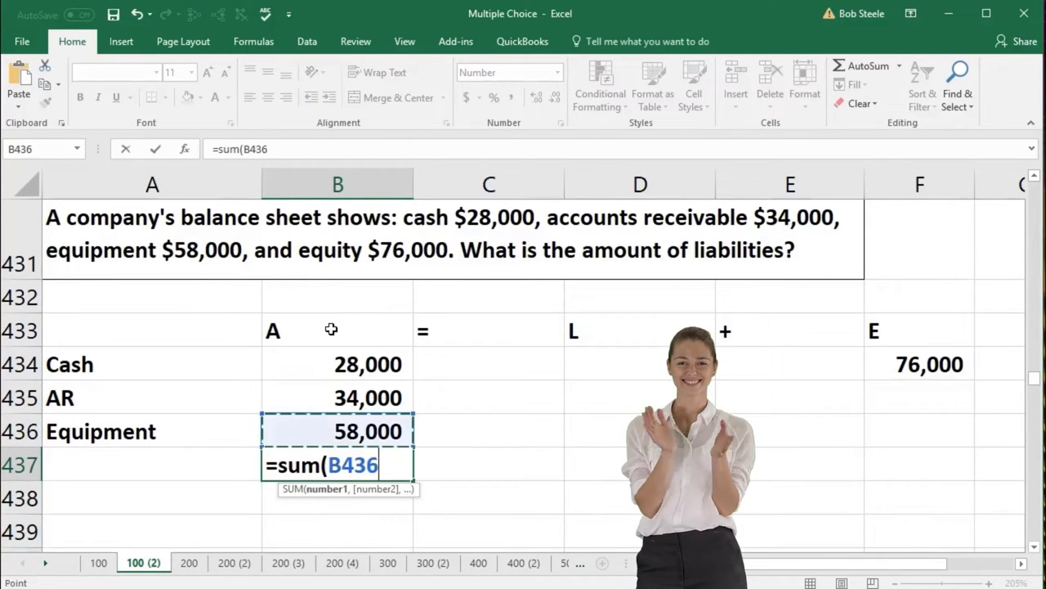
key("Up")
key("Up")
key("shift+Down")
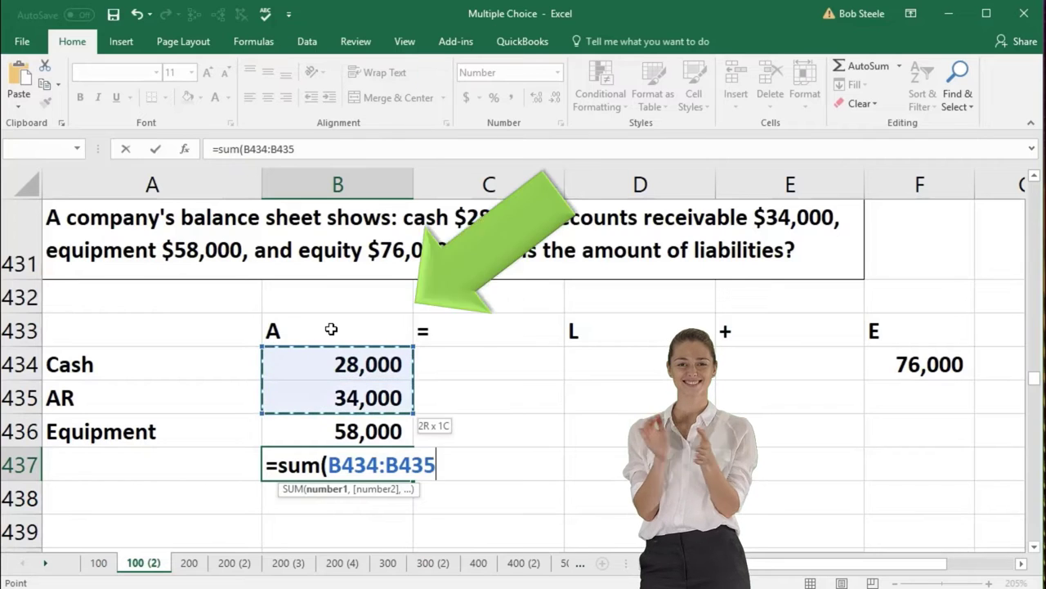
key("shift+Down")
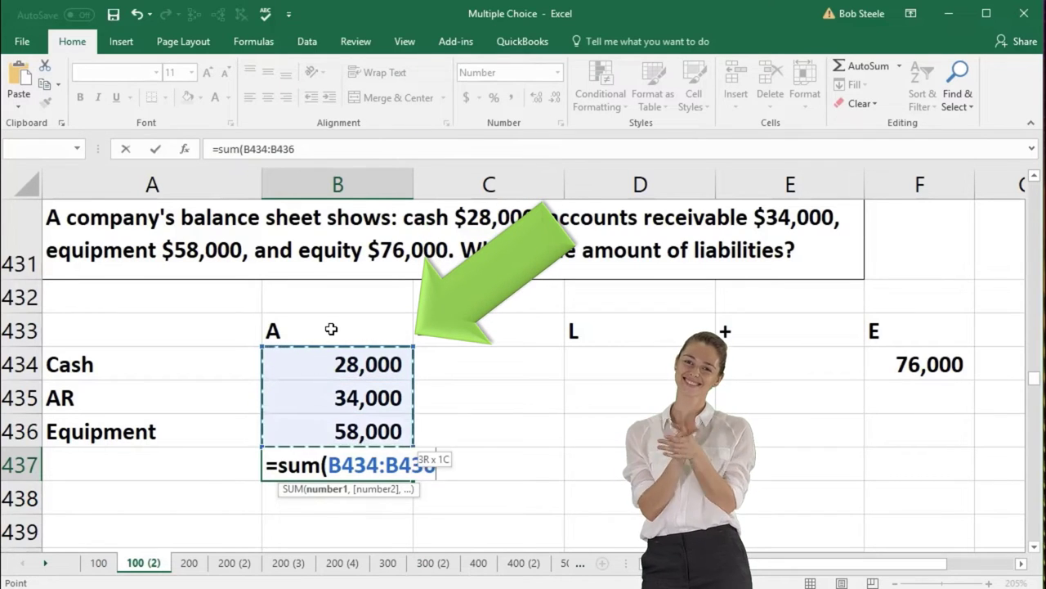
key("Return")
Underline the equipment amount in B436, just above the assets total.
key("Up")
key("Up")
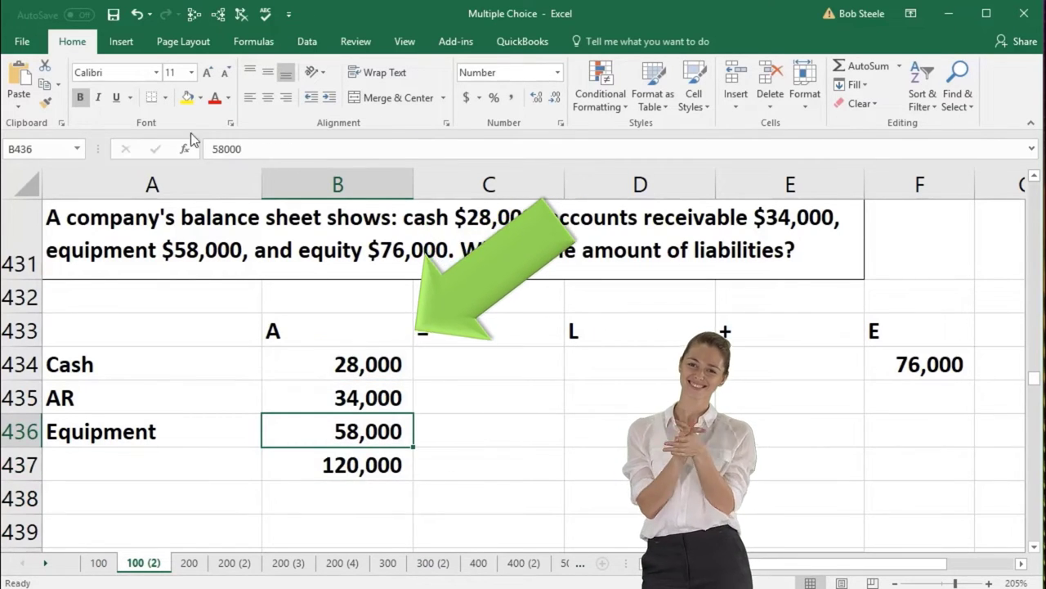
left_click(116, 97)
Carry the equity amount down to F437 with a formula referencing F434.
left_click(892, 458)
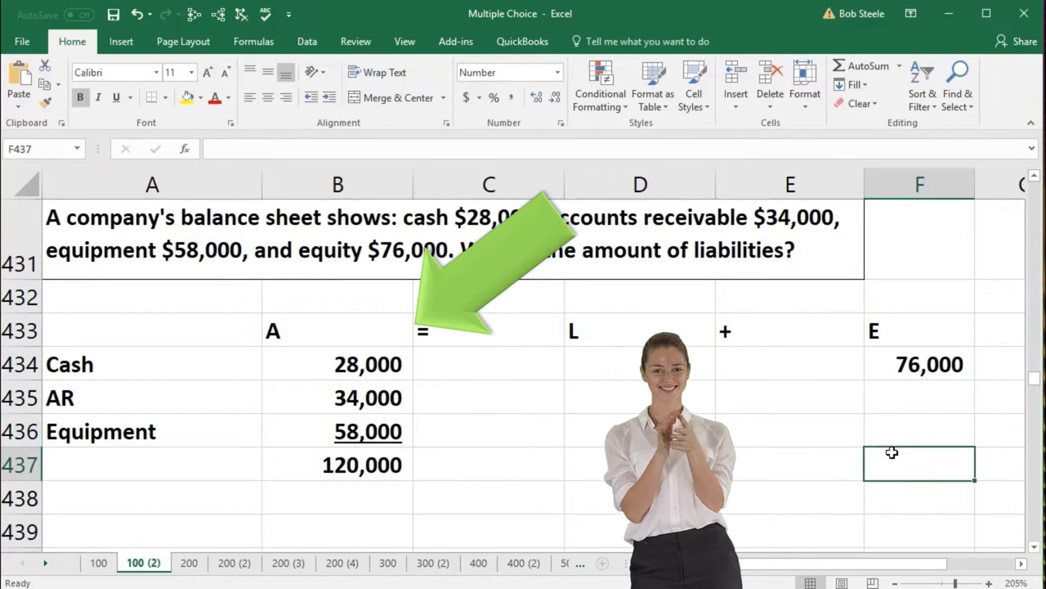
type("+F434")
key("Return")
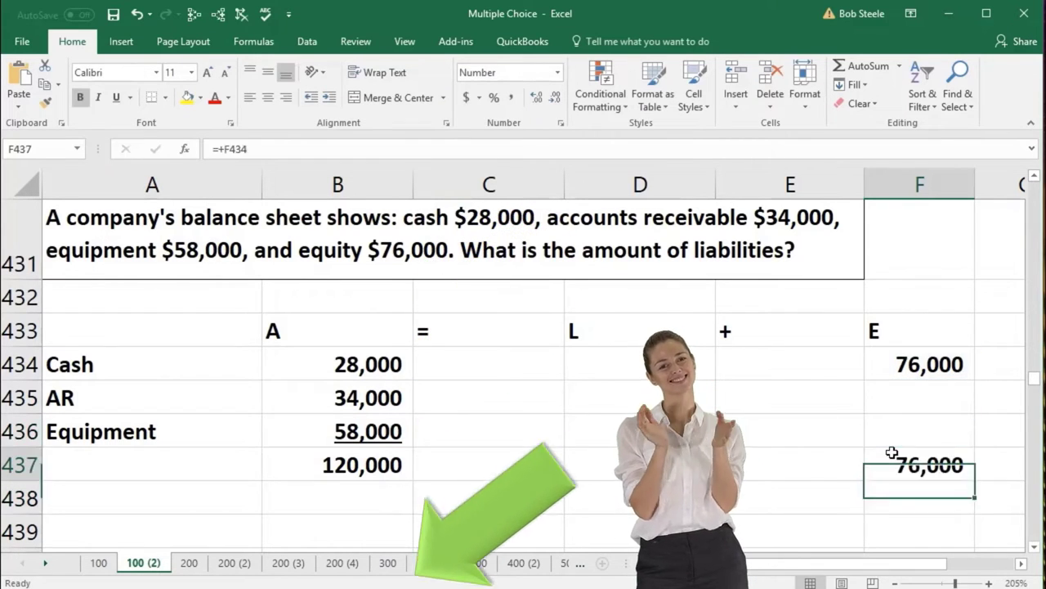
Enter =, L and + across C437:E437 to write the accounting equation between the asset and equity totals.
key("Up")
key("Up")
key("Left")
key("Left")
key("Left")
key("Down")
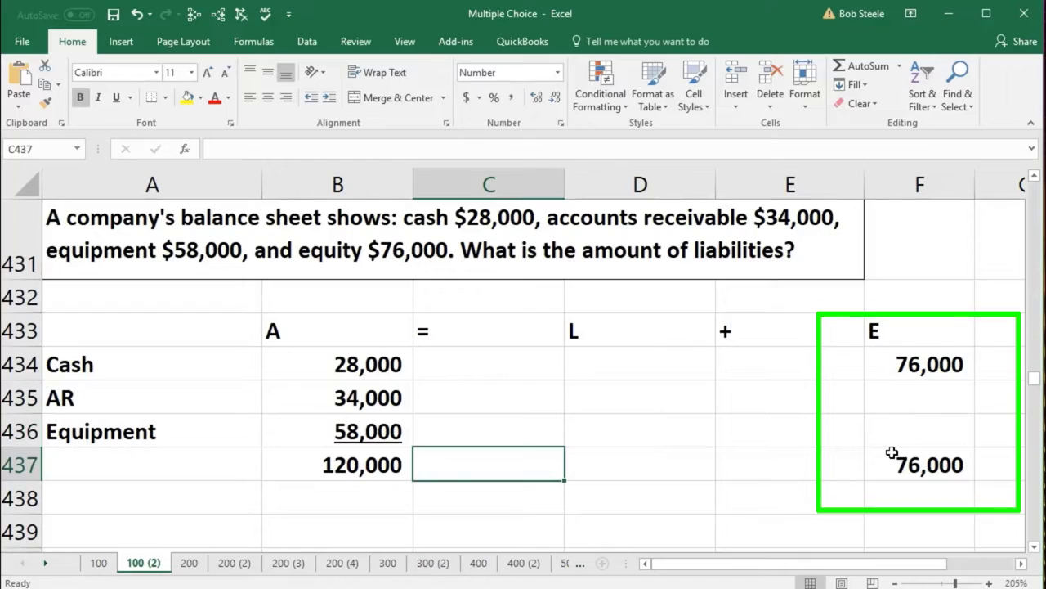
type("=")
key("Tab")
type("L")
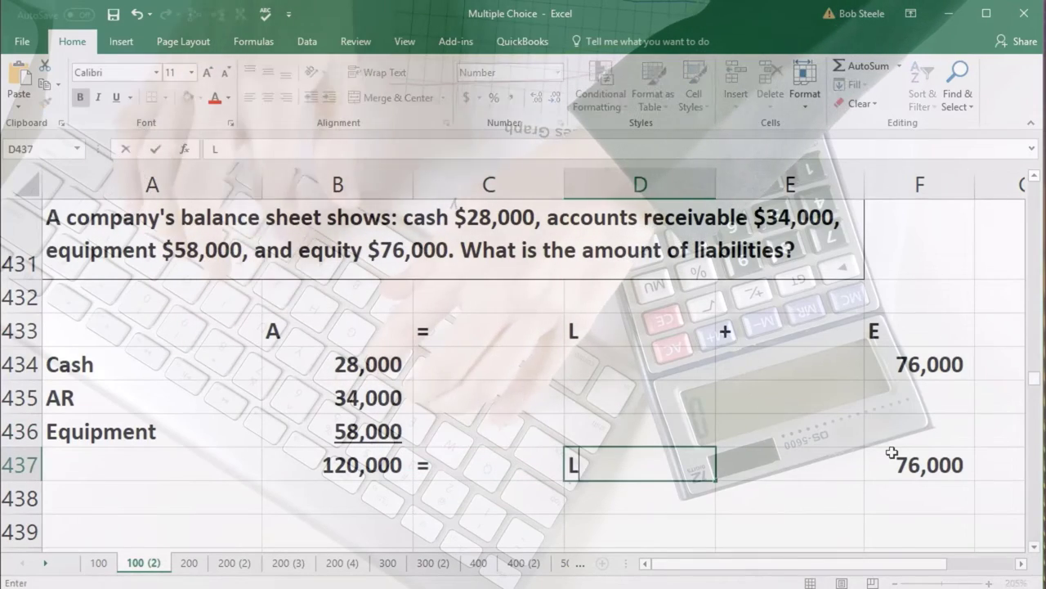
key("Tab")
type("+")
key("Return")
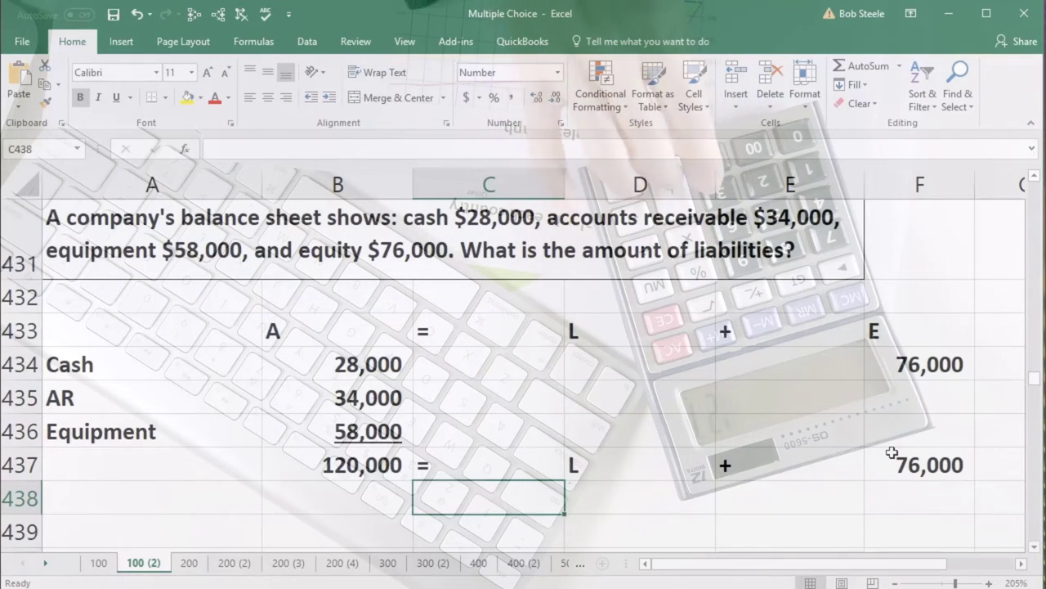
Enter -76,000 in B438 to subtract the equity amount from the assets total.
key("Left")
type("-76")
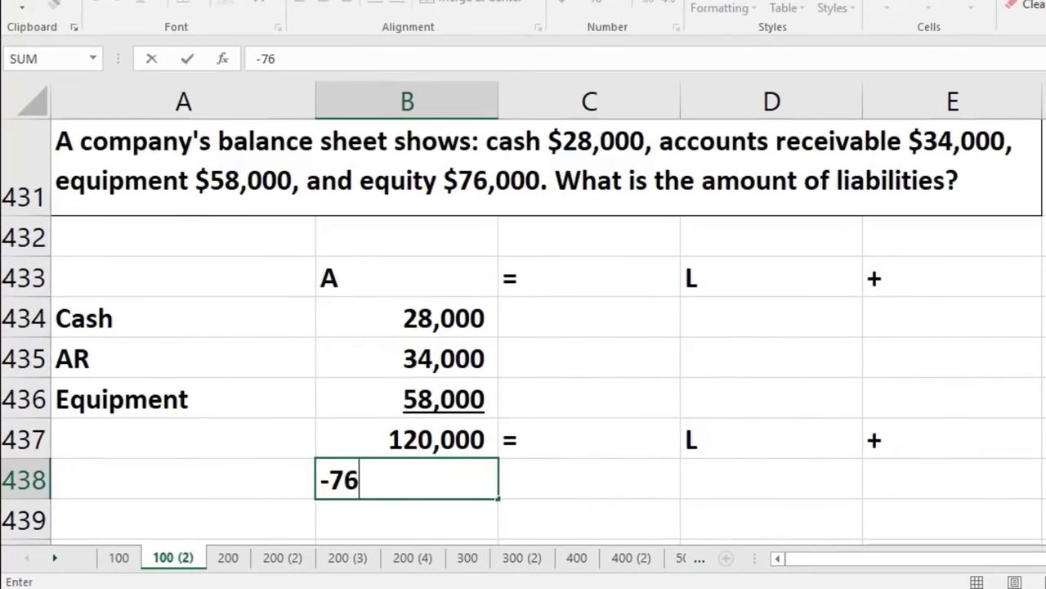
key("Return")
key("Return")
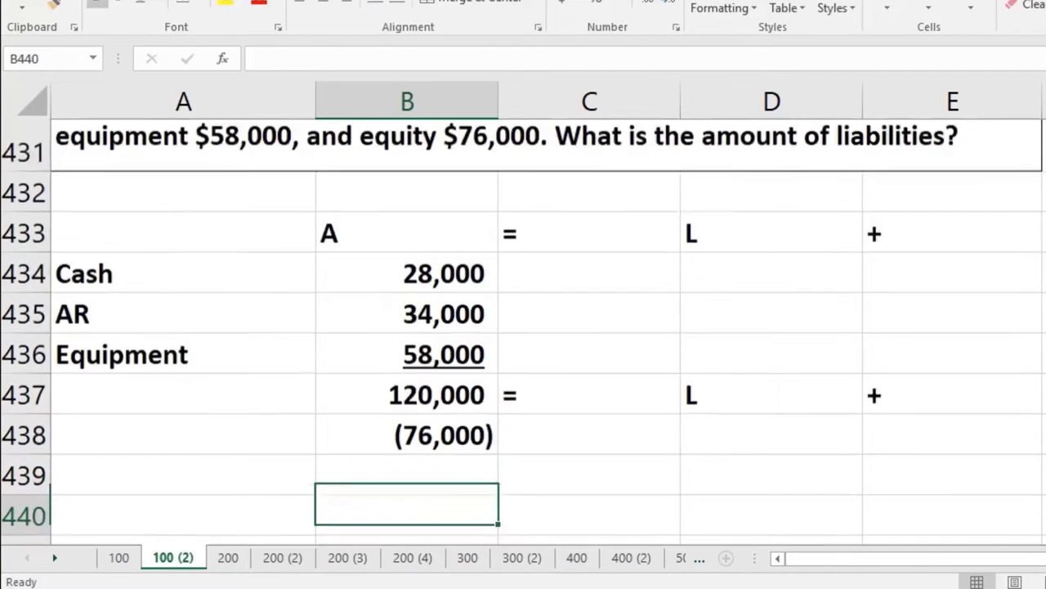
key("Return")
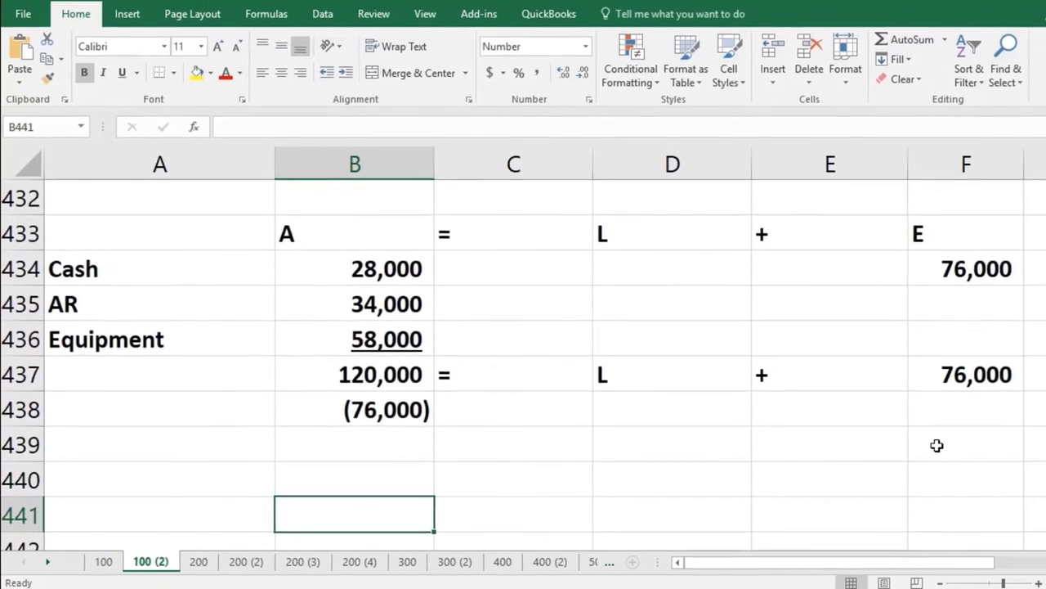
Enter -76,000 in F438 to subtract the same amount on the equity side.
key("Right")
key("Right")
key("Right")
key("Right")
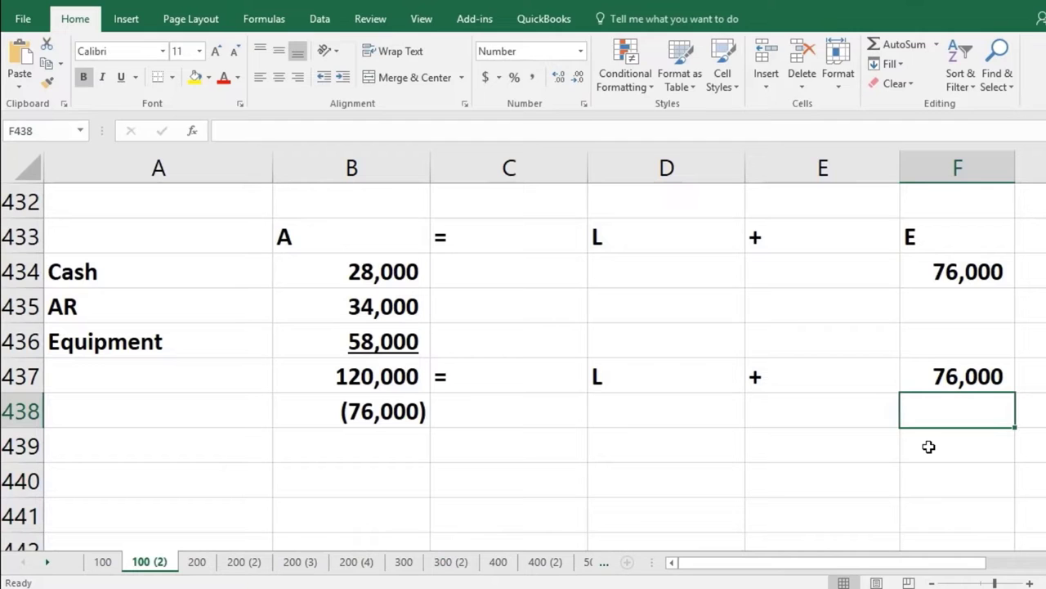
type("-76")
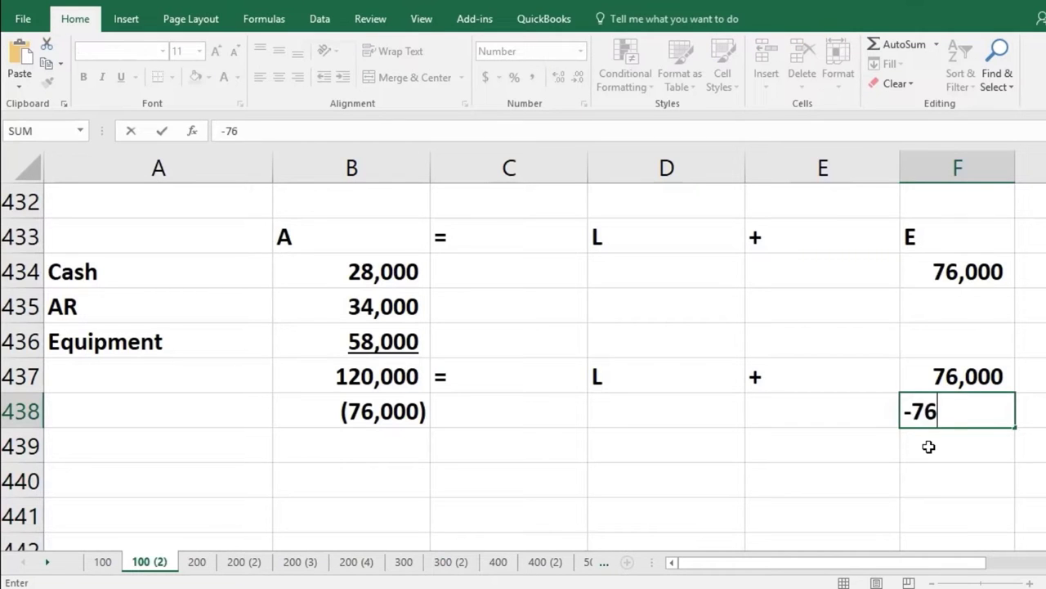
type("000")
key("Return")
Calculate the assets less equity in B439 with a SUM of B437:B438, and underline the amount in B438.
key("Left")
key("Left")
key("Left")
key("Left")
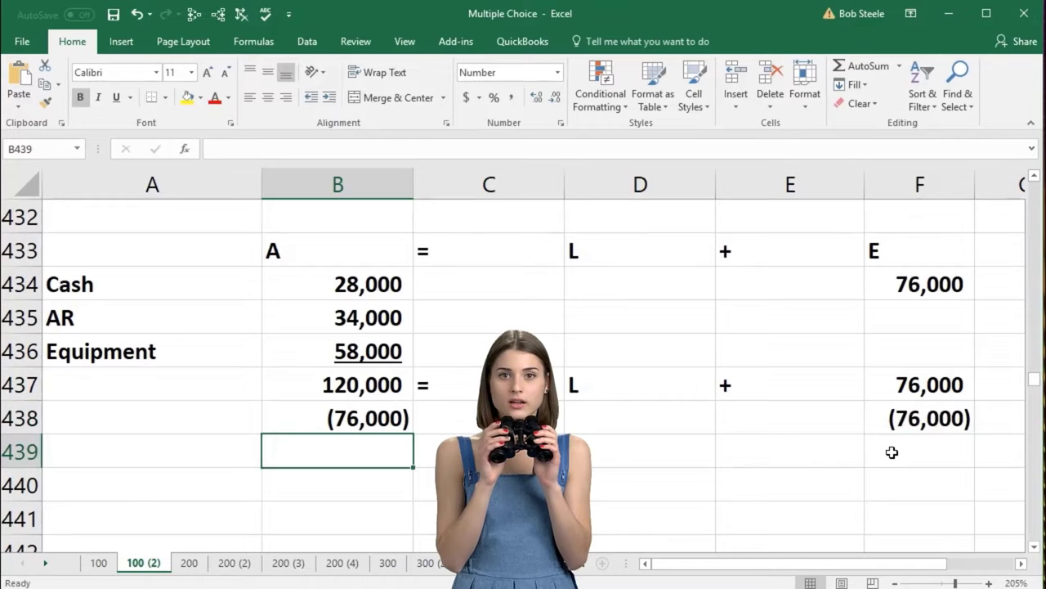
type("+sum(")
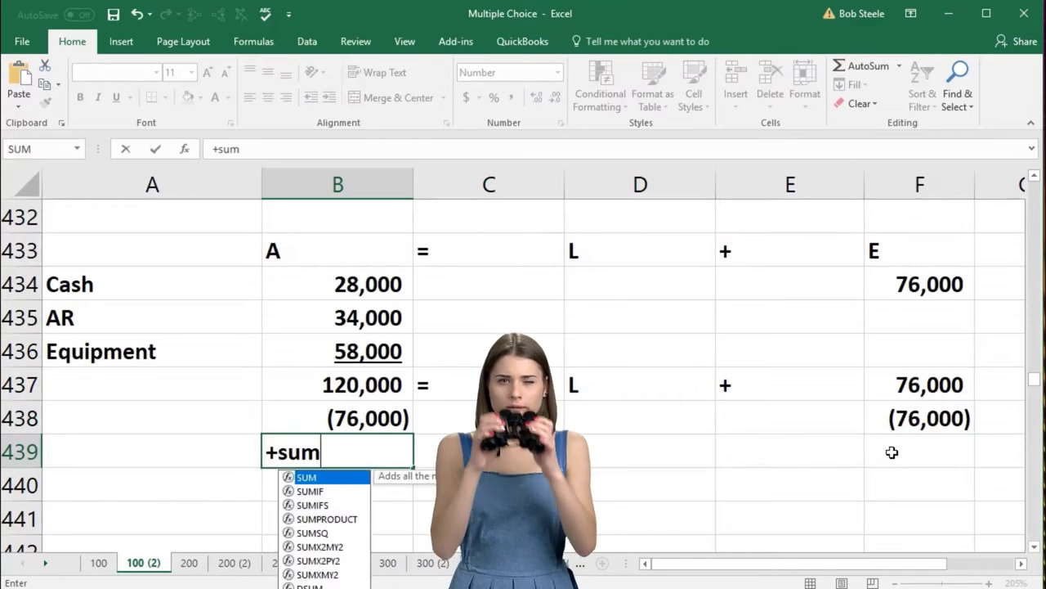
key("Up")
key("Up")
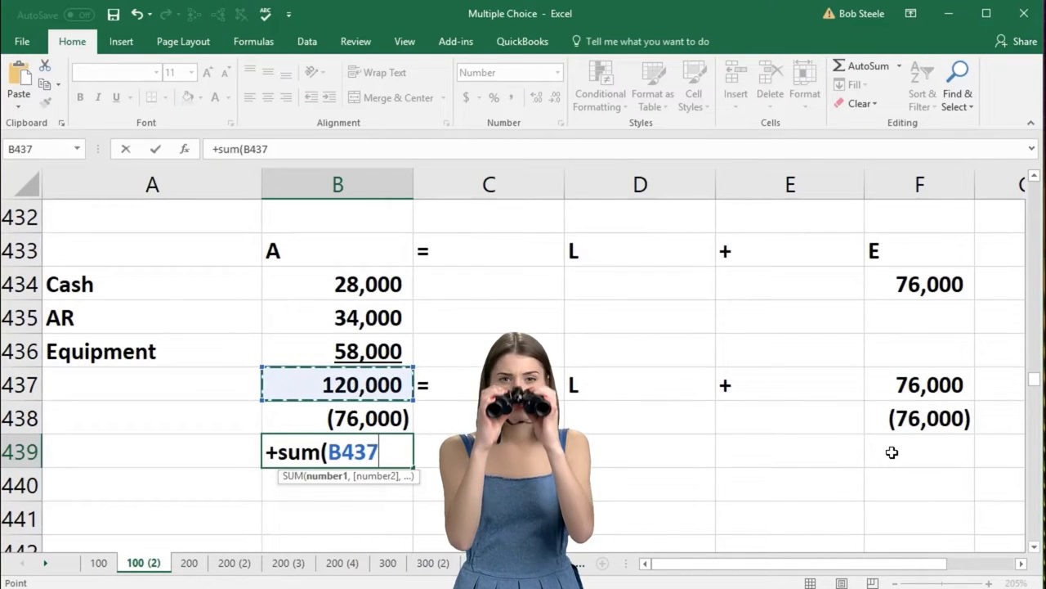
key("shift+Down")
key("Tab")
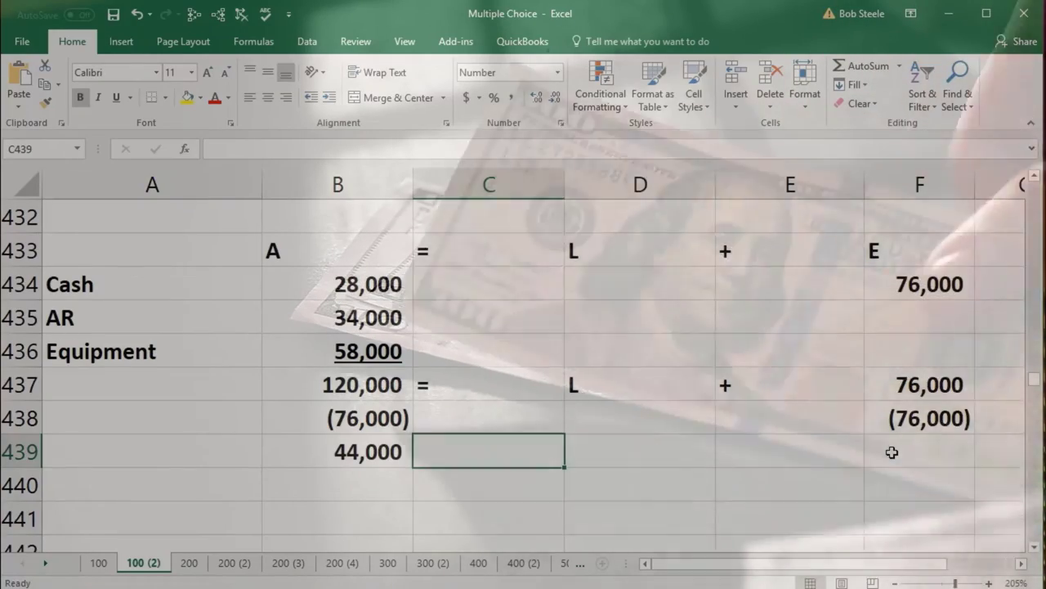
key("Left")
key("Up")
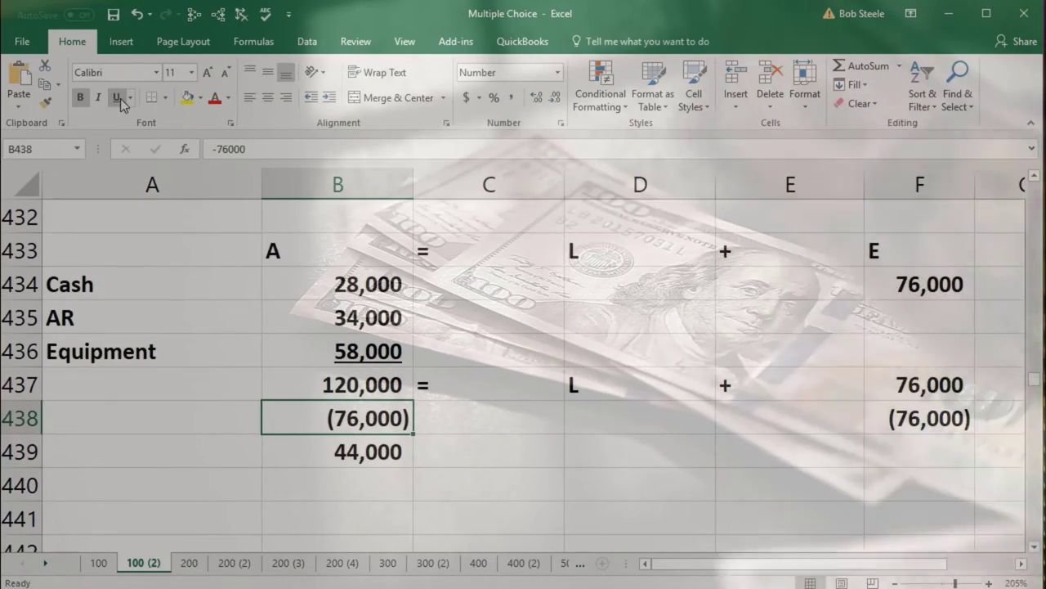
Enter =, L and + across C438:E438 in the subtraction row.
left_click(444, 419)
type("=")
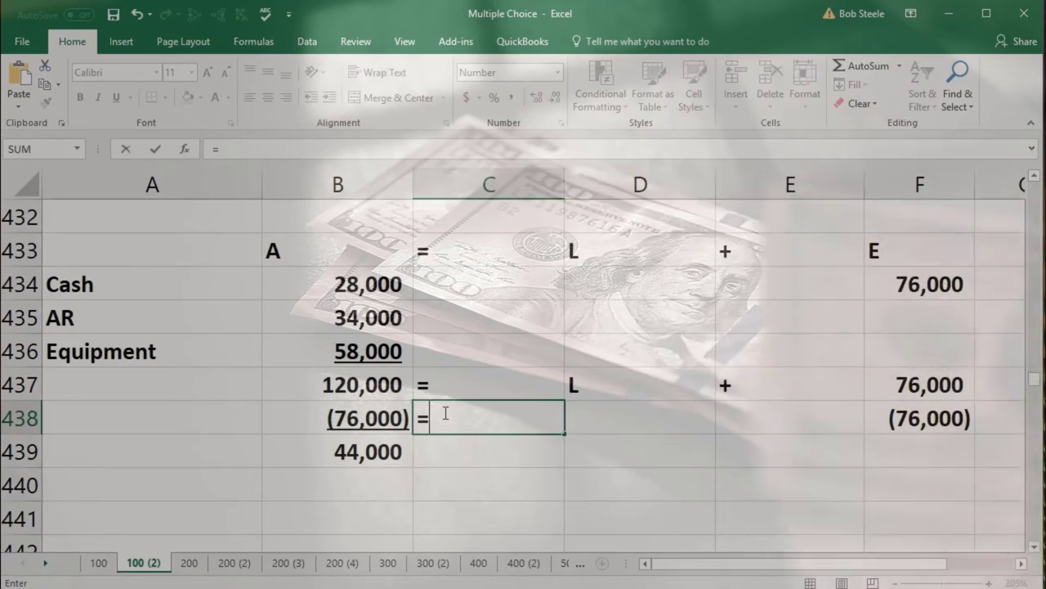
key("Tab")
type("L")
key("Tab")
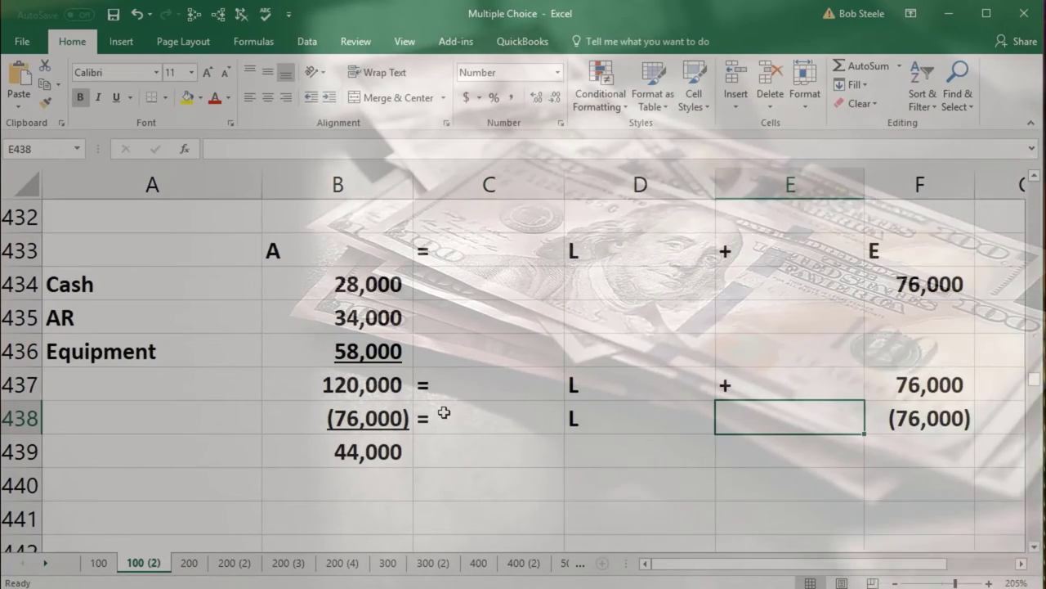
type("+")
key("Tab")
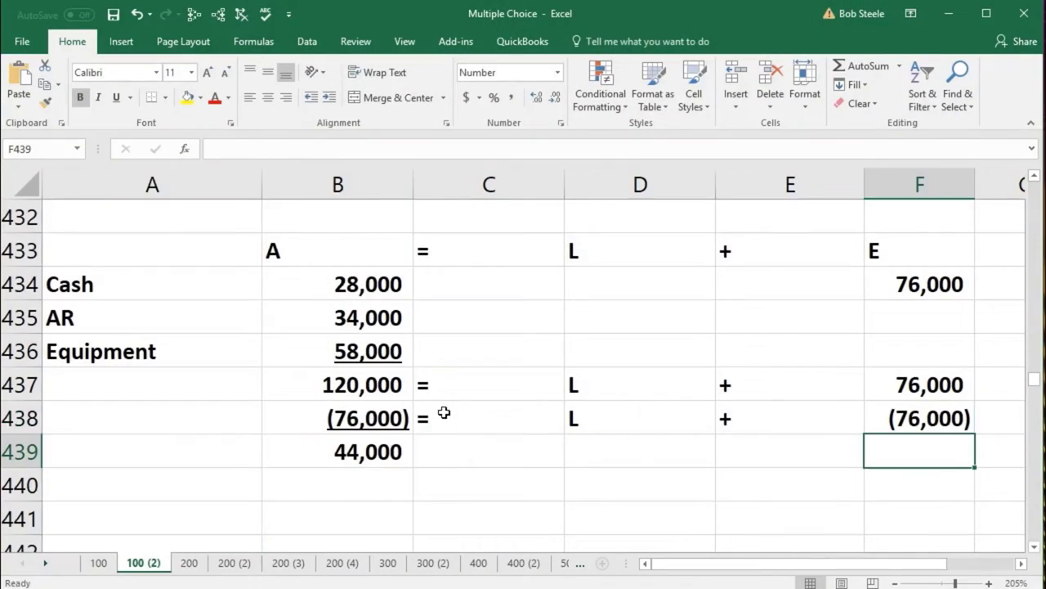
Enter +, L and + across C439:E439 in the result row of the equation.
key("Left")
key("Left")
key("Left")
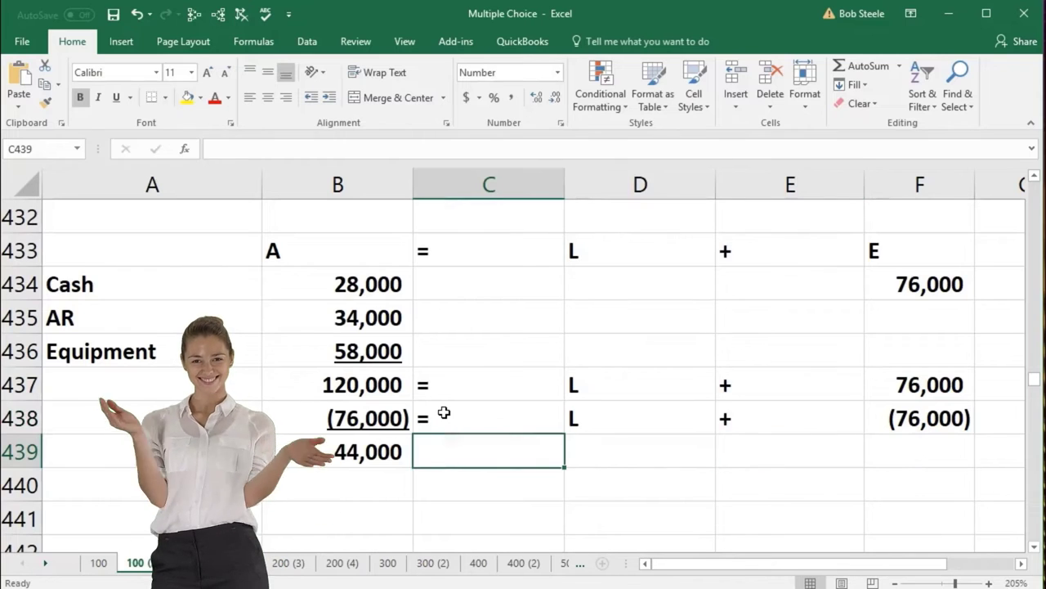
type("+")
key("Tab")
type("L")
key("Tab")
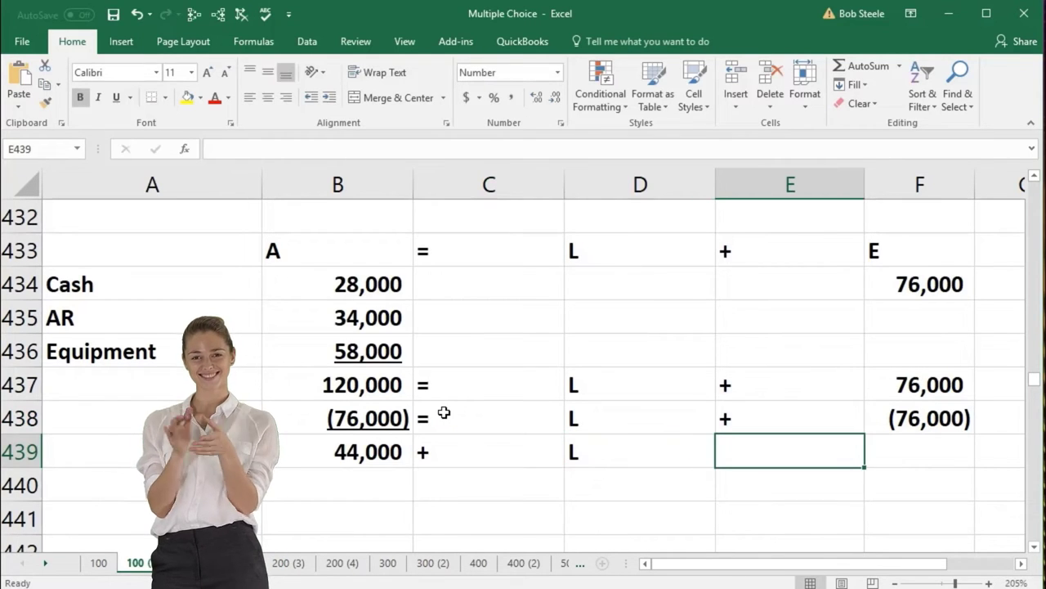
type("+")
key("Tab")
Calculate the remaining equity in F439 with the formula +F437+F438.
type("+")
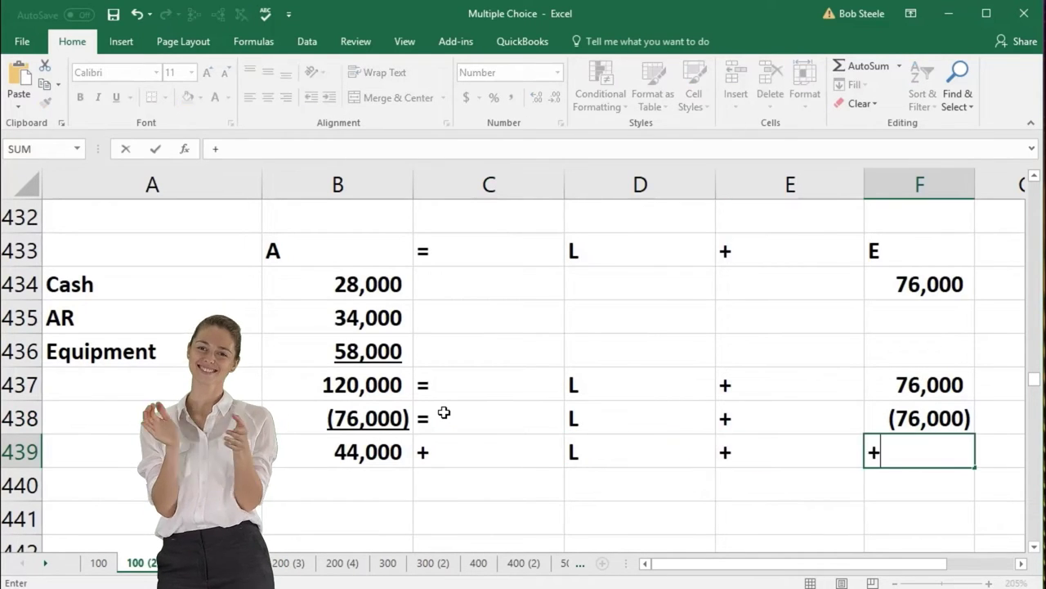
key("Up")
key("Up")
type("+")
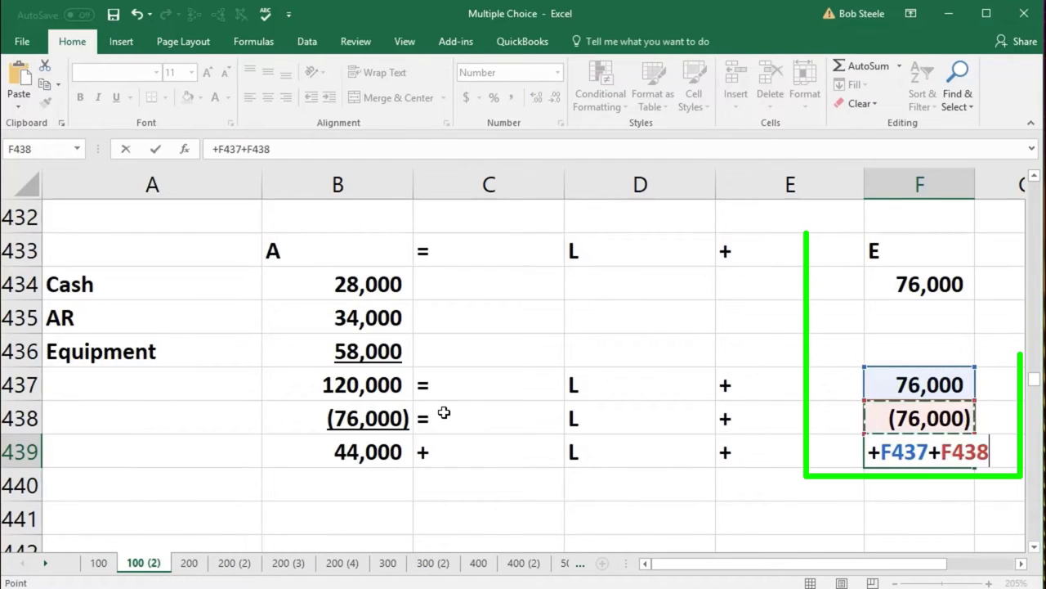
key("Return")
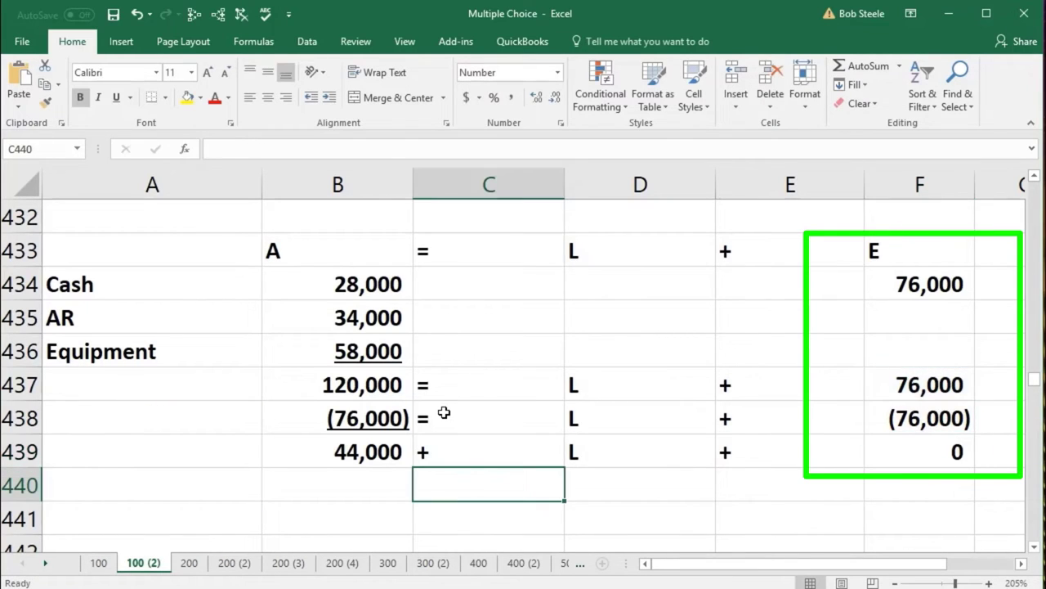
Write the liabilities answer across B441:D441 as L, =, and a reference to the 44,000 result in B439.
key("Left")
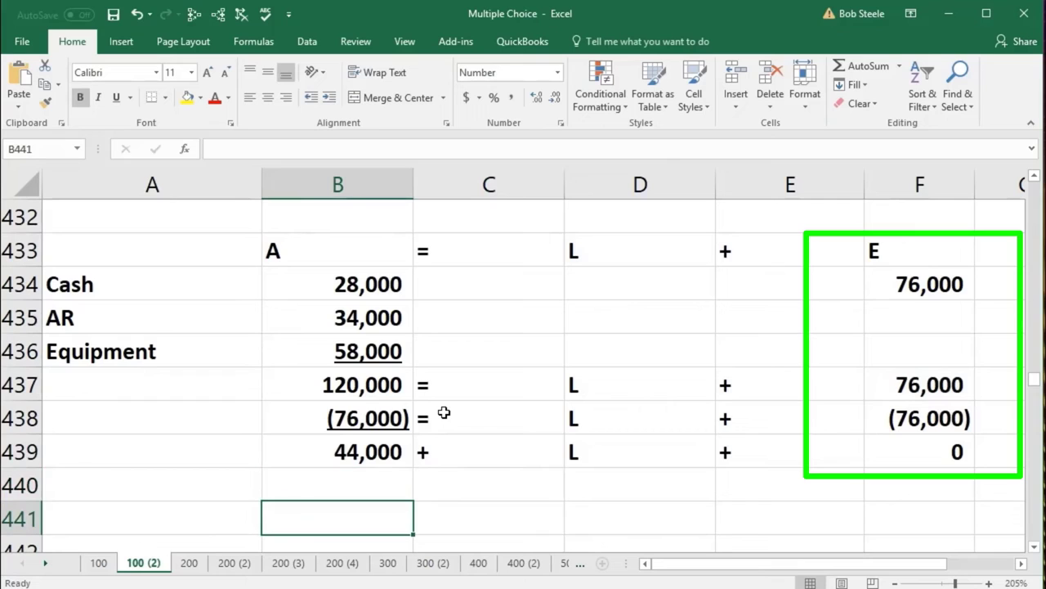
type("L")
key("Tab")
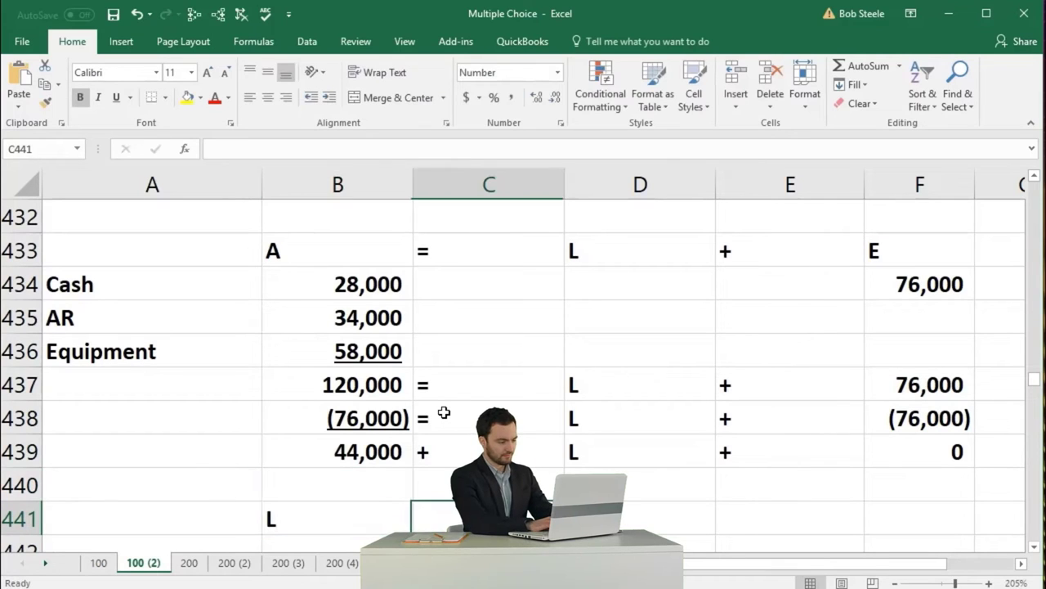
type("=")
key("Tab")
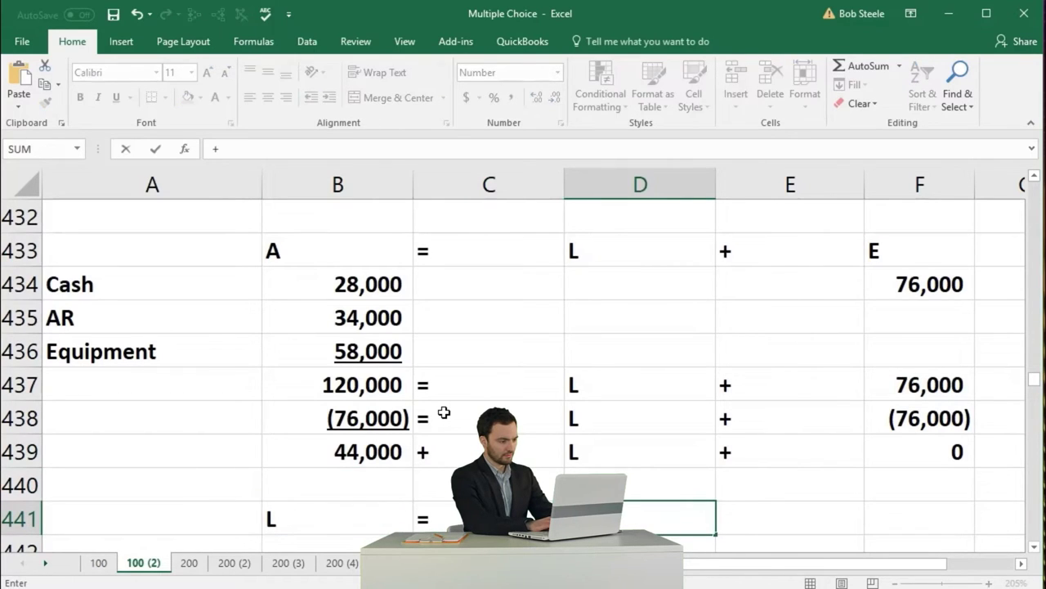
key("Up")
key("Up")
key("Return")
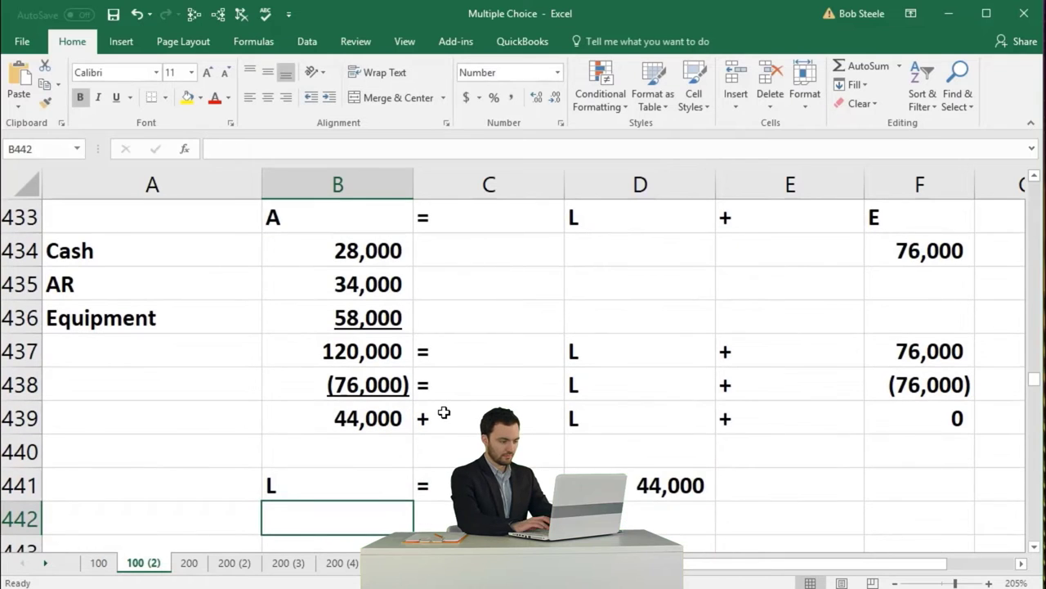
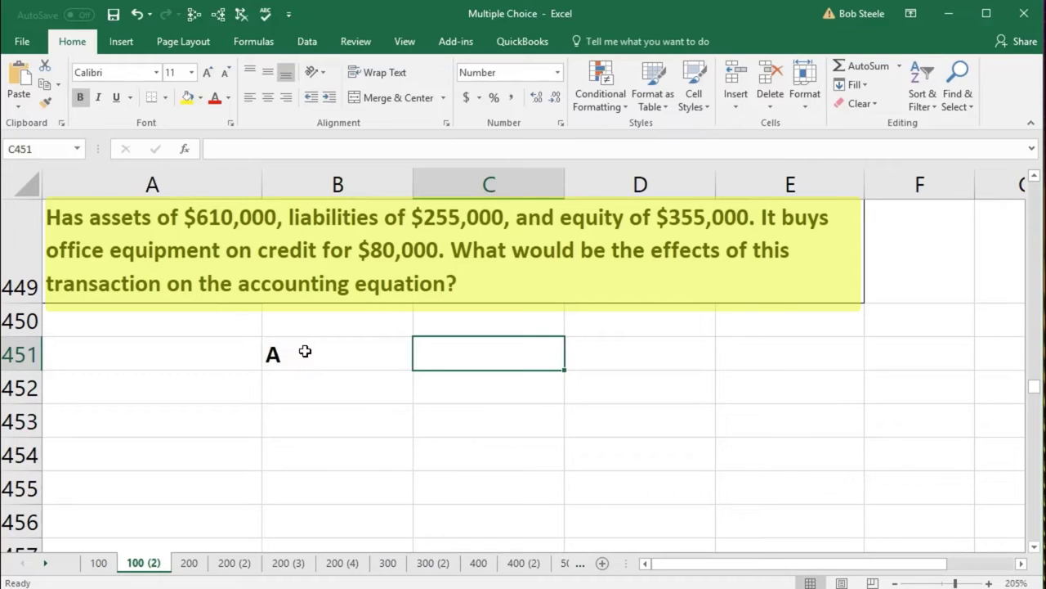
Complete the accounting equation header for the office equipment question by entering =, L, + and E across C451:F451.
type("=")
key("Tab")
type("L")
key("Tab")
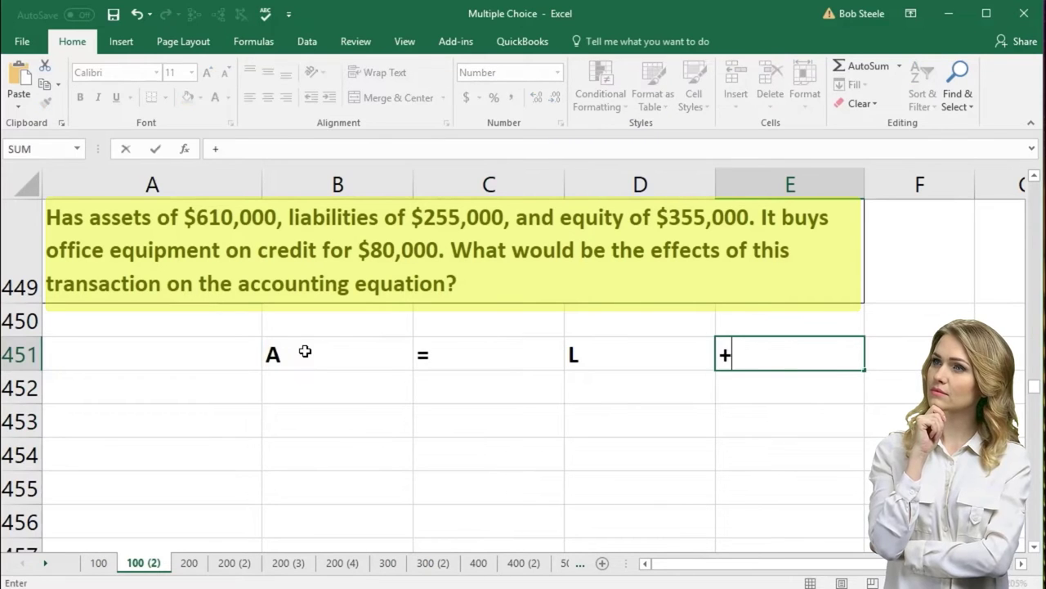
type("+")
key("Tab")
key("Return")
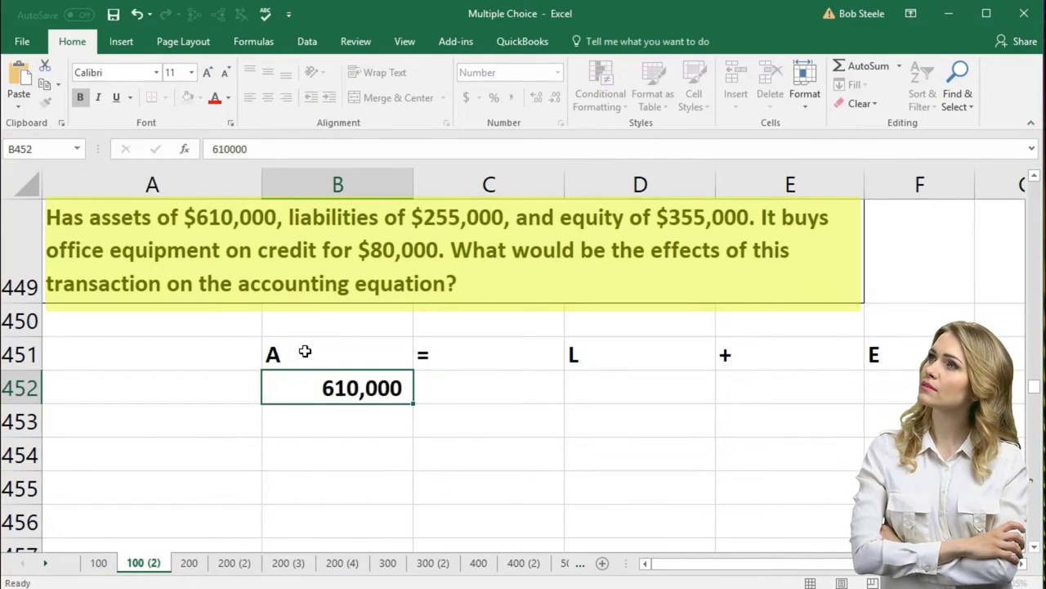
Fill B452:F452 with 610,000, +, 255,000, + and 355,000, and check the combined sum of liabilities and equity.
key("Tab")
type("+")
key("Tab")
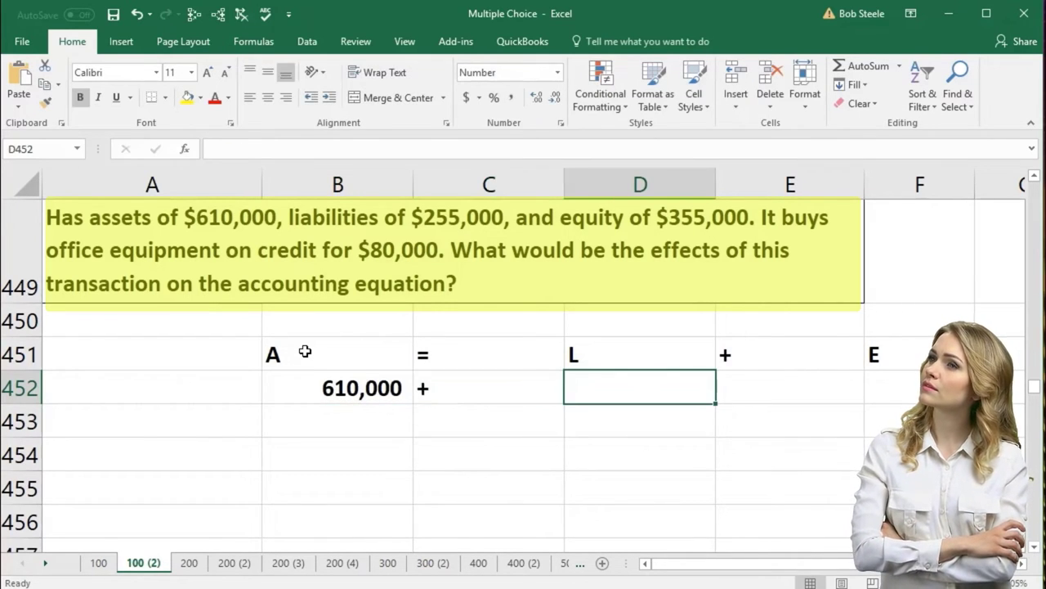
type("255,000")
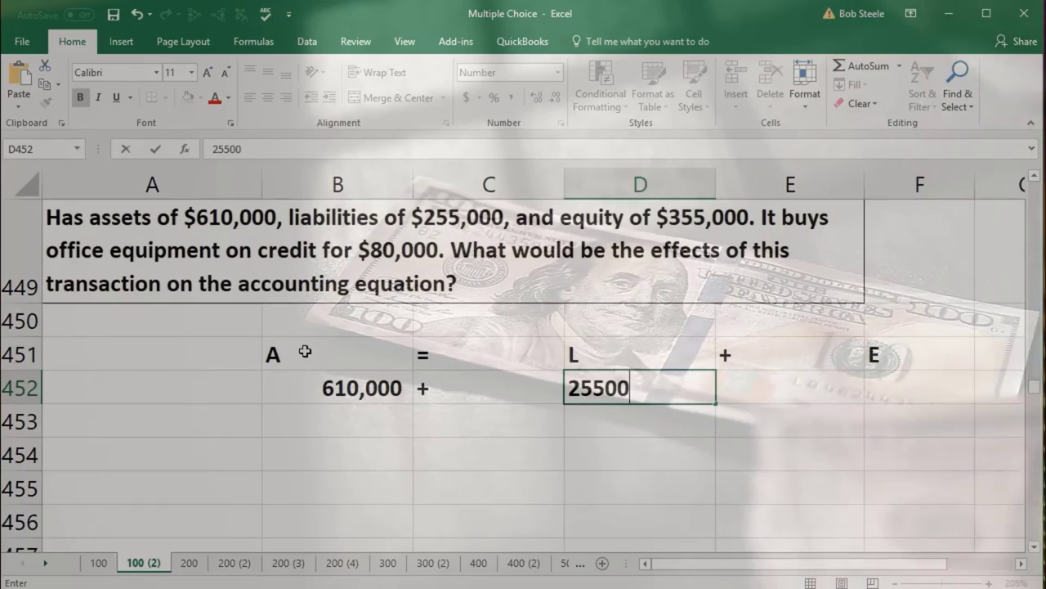
key("Tab")
type("+")
key("Tab")
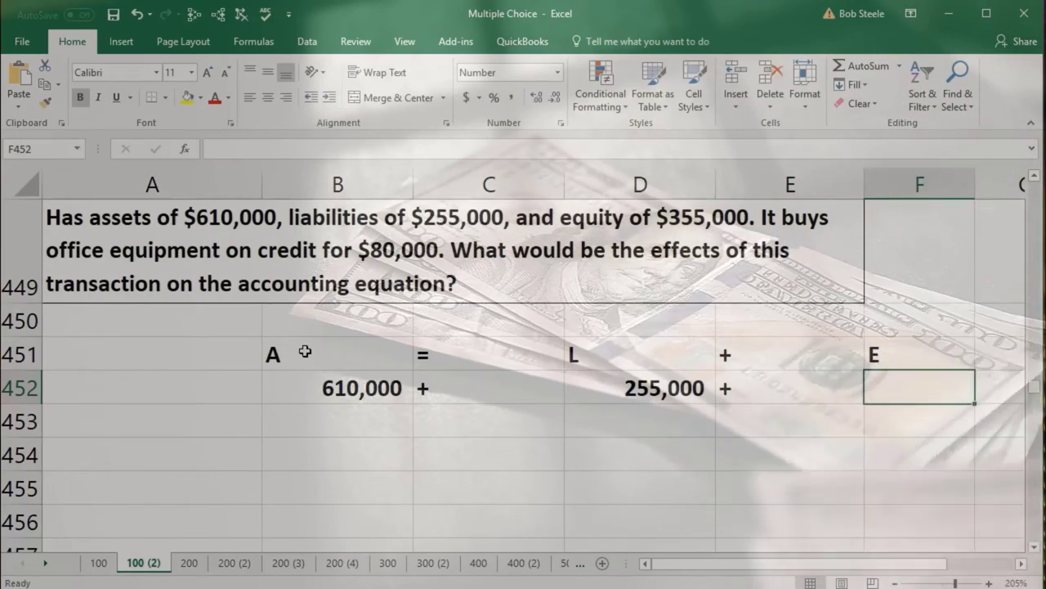
type("355,")
type("00")
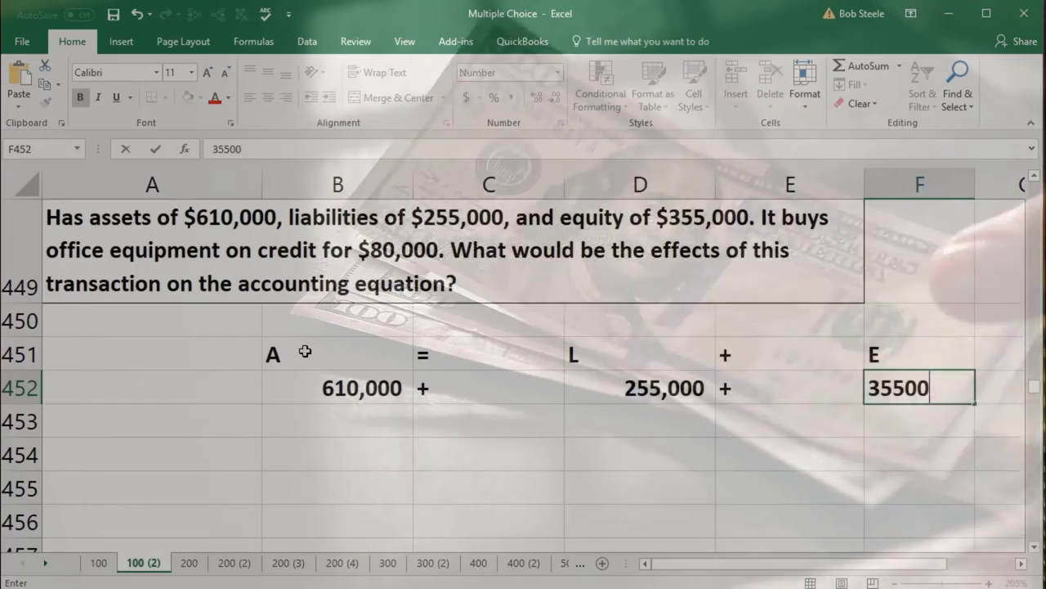
key("Return")
left_click_drag(646, 387, 874, 385)
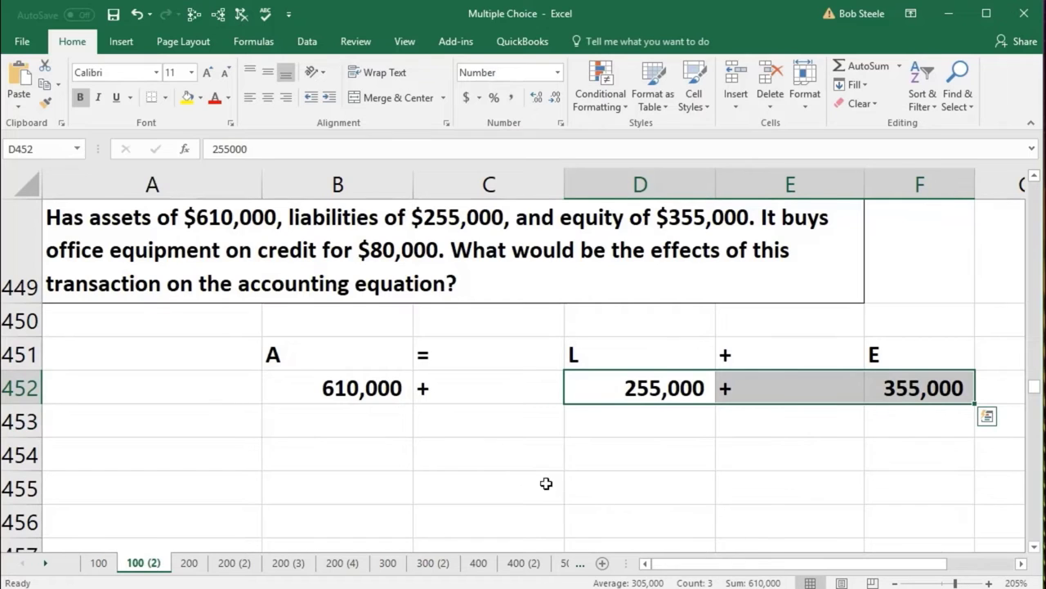
Label the transaction row in A453 as Office equipment.
left_click(377, 425)
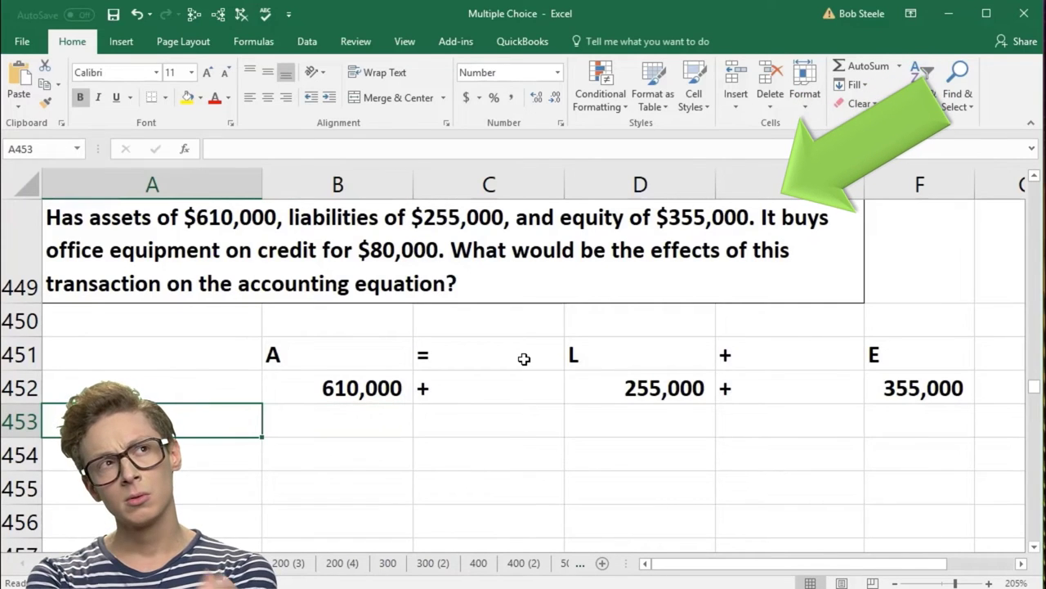
key("Right")
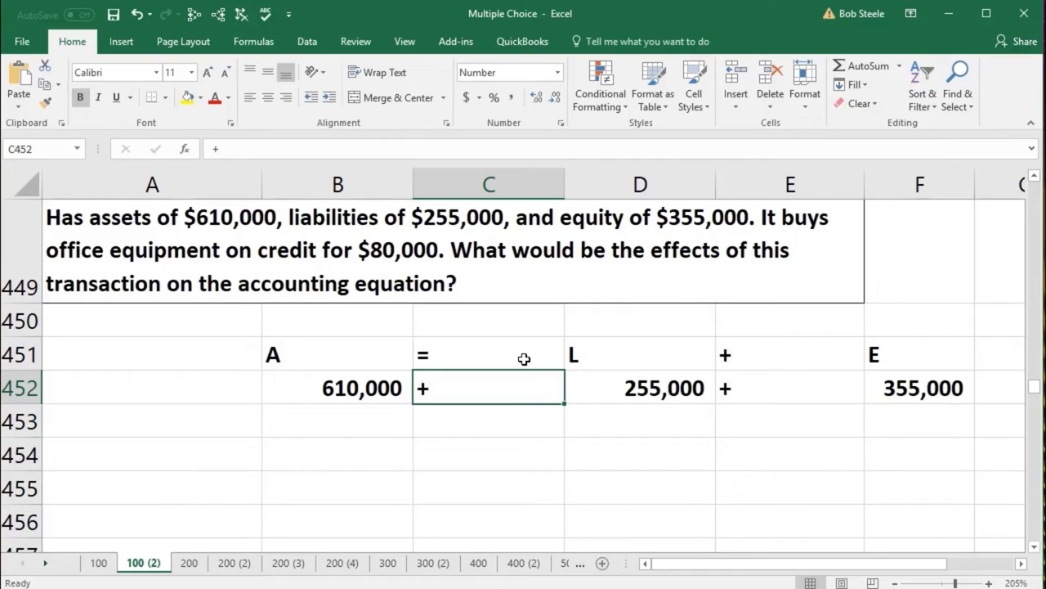
key("Down")
key("Left")
key("Left")
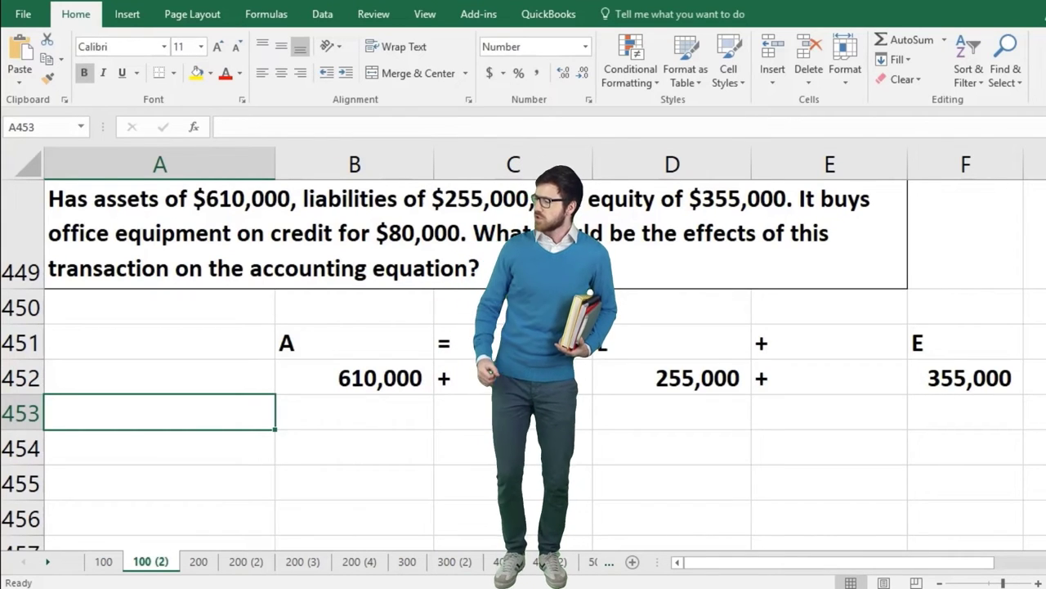
type("Of")
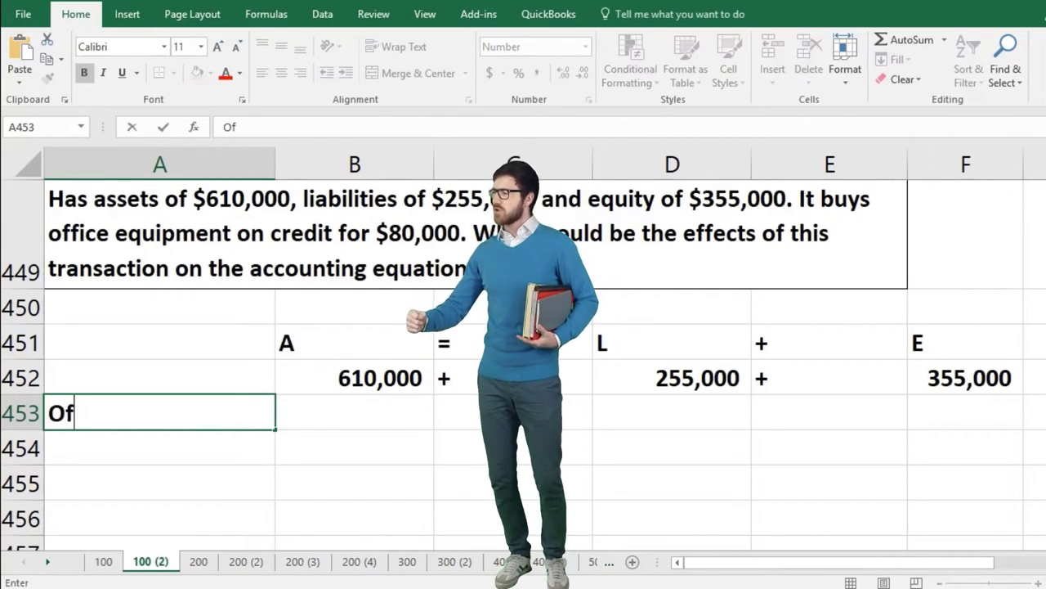
type("fice equipme")
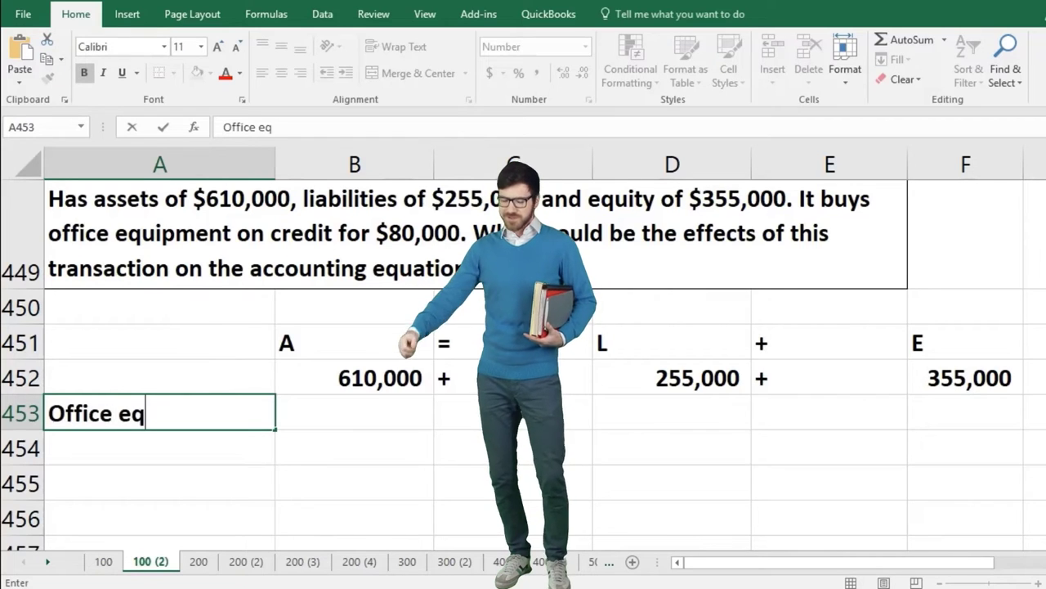
key("BackSpace")
key("BackSpace")
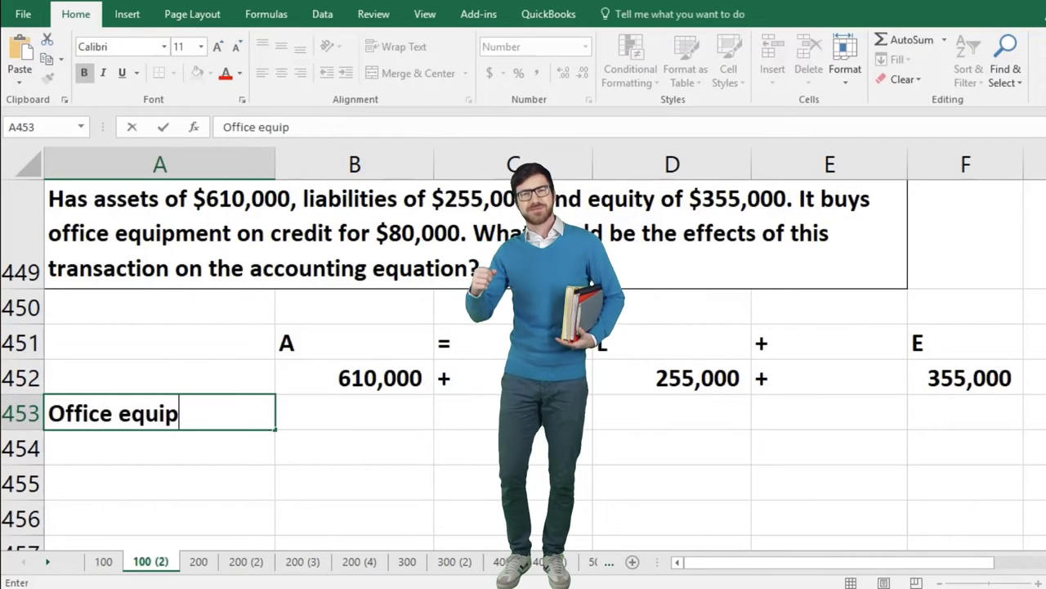
type("ment")
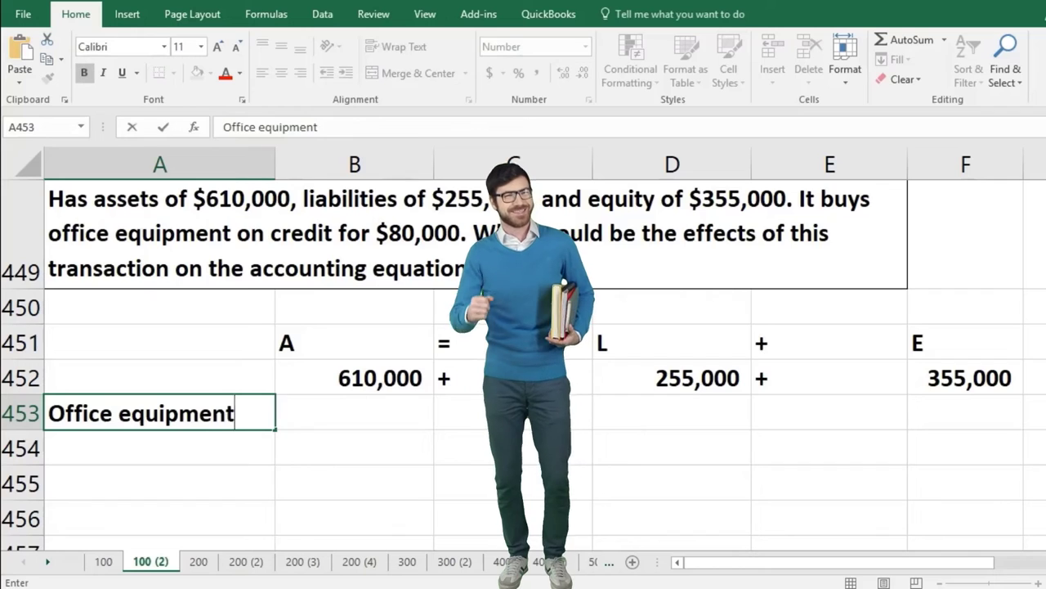
key("Tab")
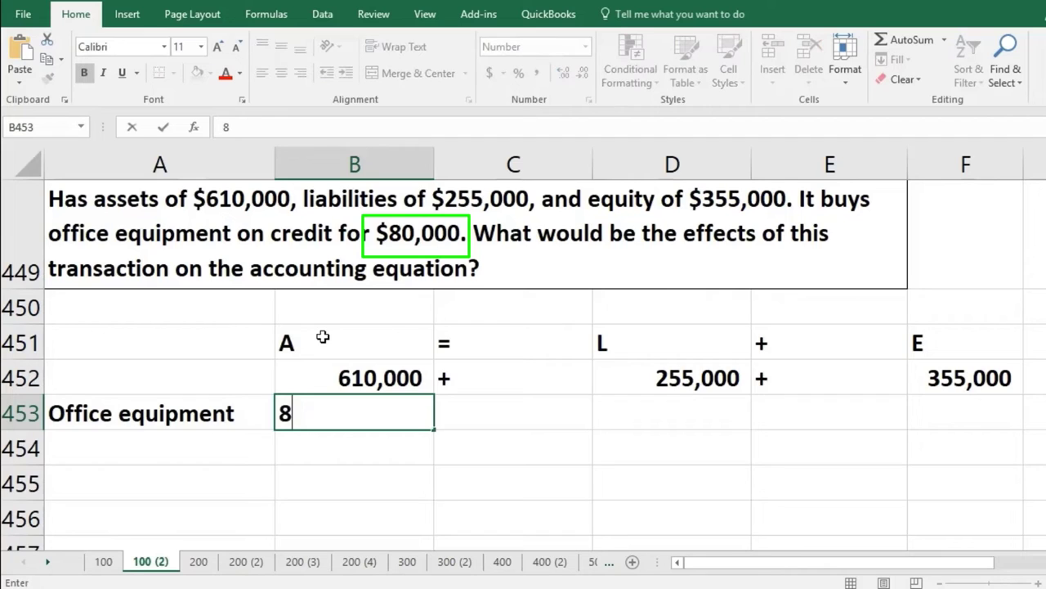
Record the credit purchase by entering 80,000 in B453, = in C453 and 80,000 in D453.
type("80,000")
key("Return")
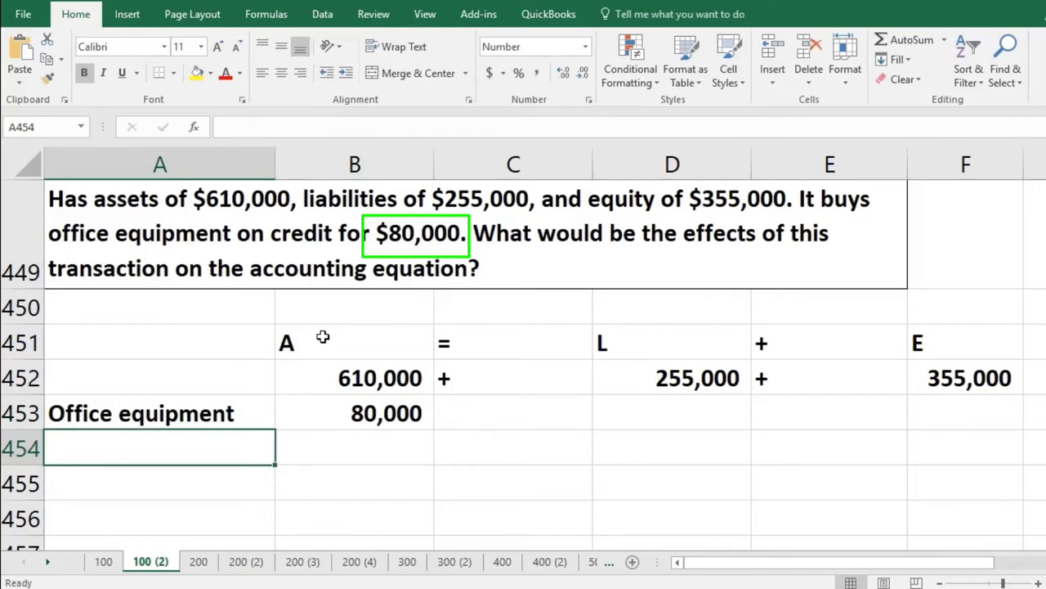
key("Right")
key("Right")
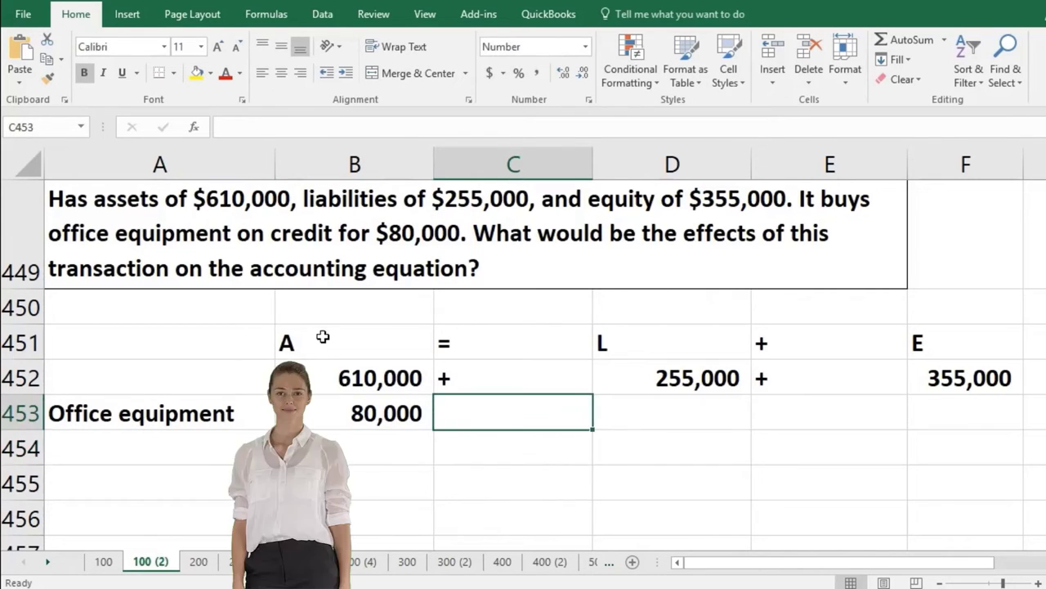
type("=")
key("Tab")
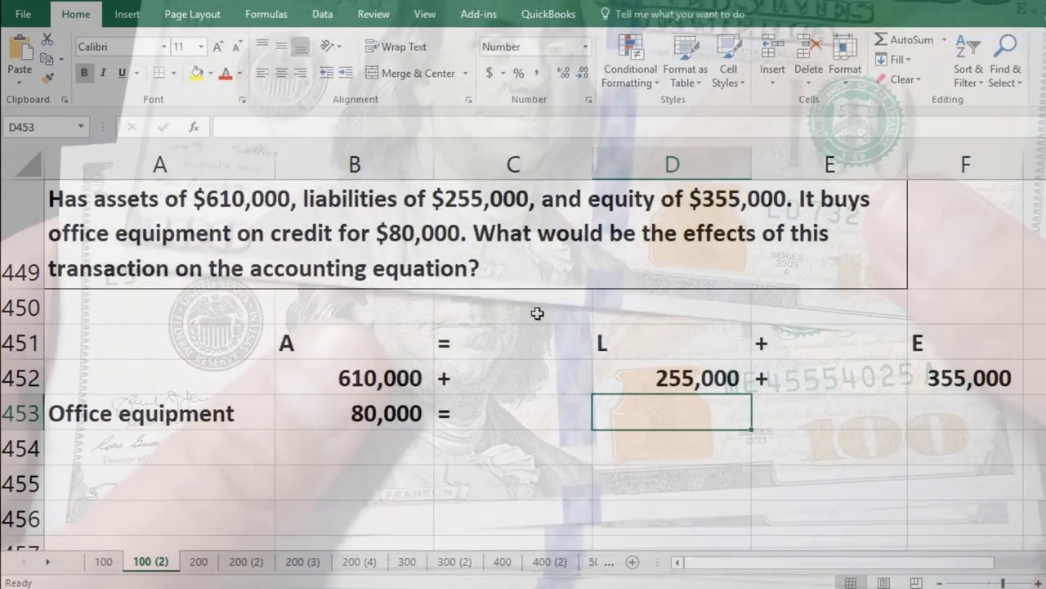
type("8")
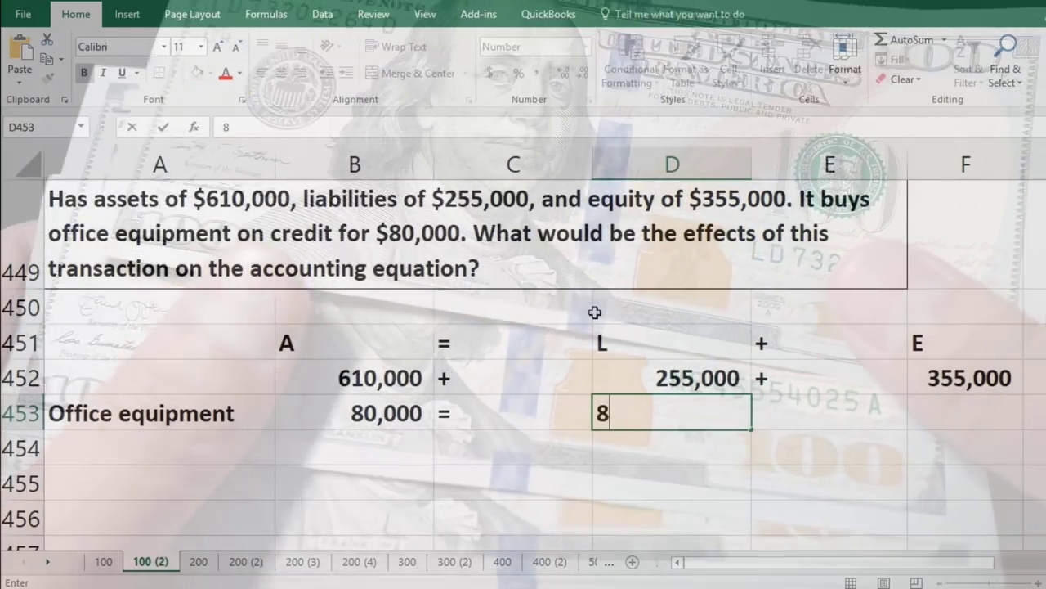
type("0,0000")
key("Return")
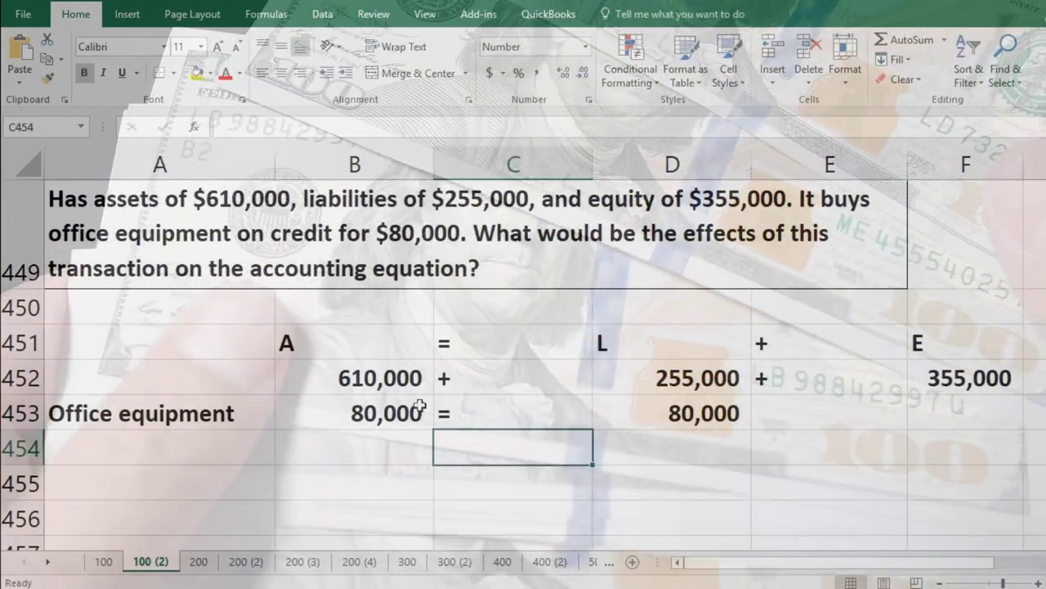
Enter + in E453 and 0 in F453 for the equity effect, and return to the liabilities amount in D453.
left_click(381, 413)
left_click(659, 416)
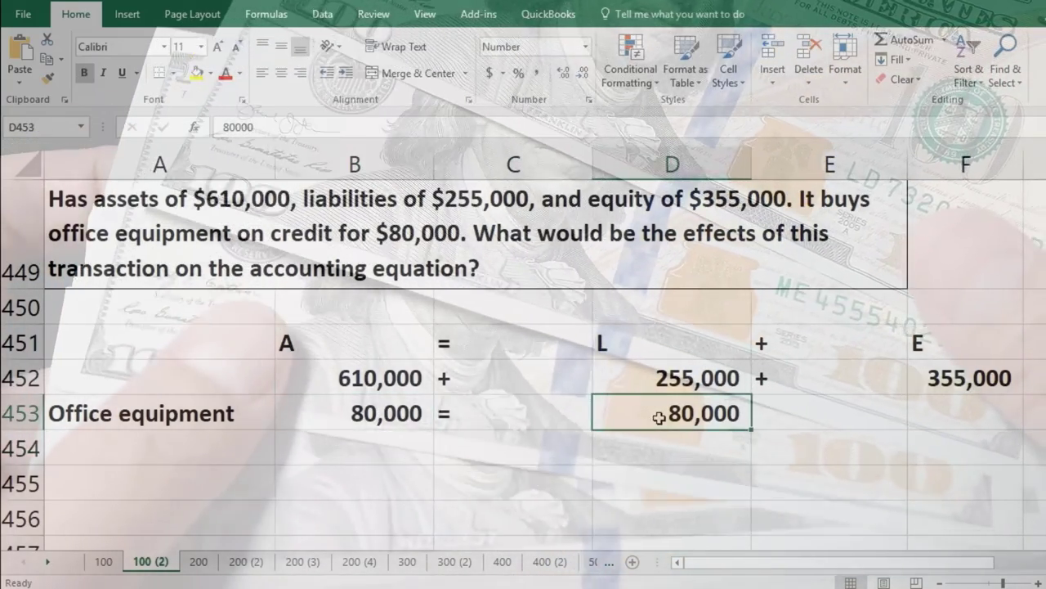
left_click(774, 416)
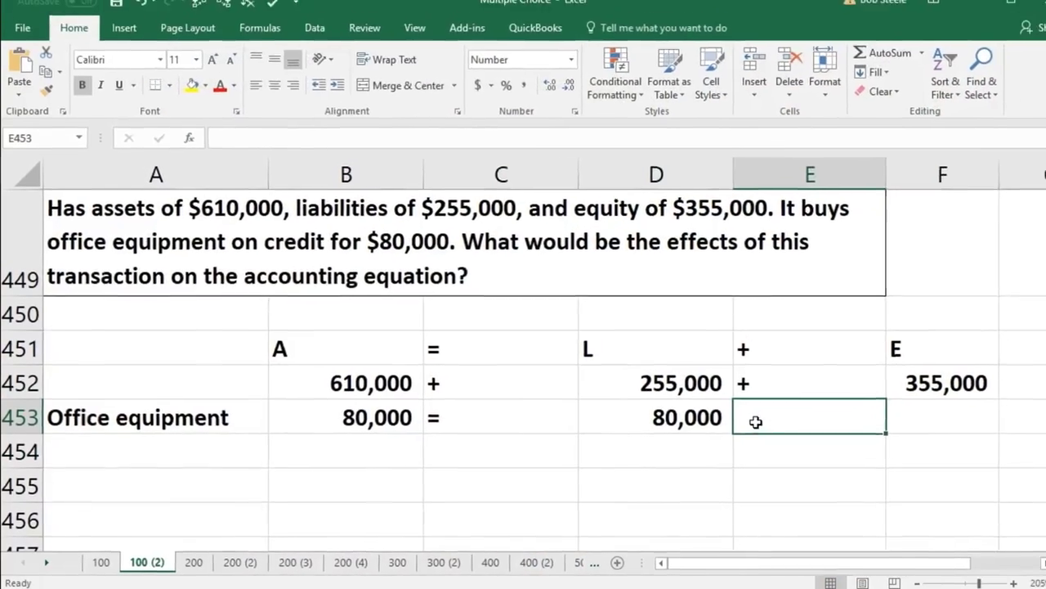
type("+")
key("Tab")
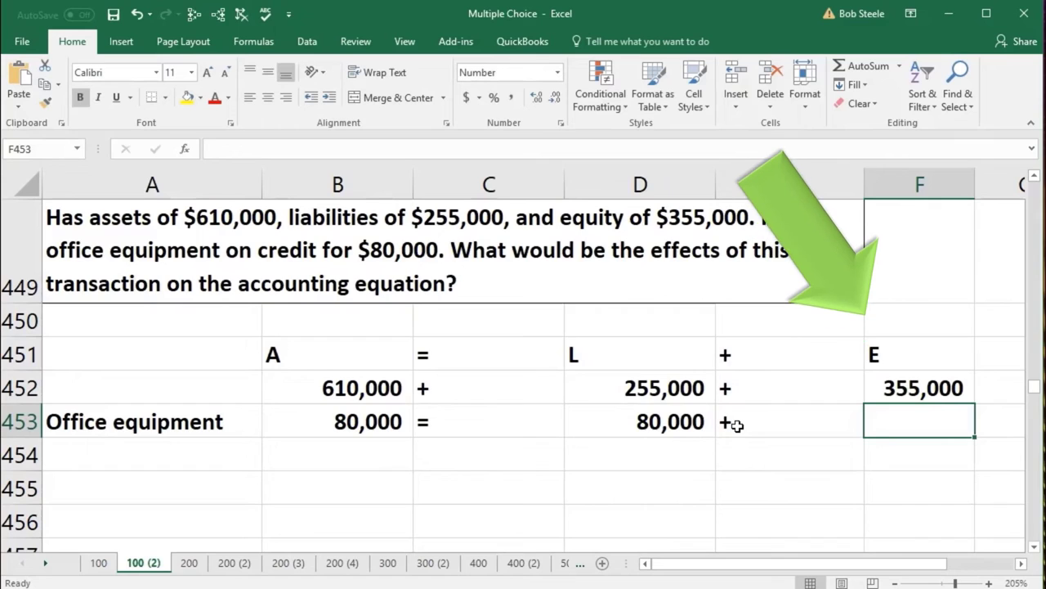
type("0")
key("Return")
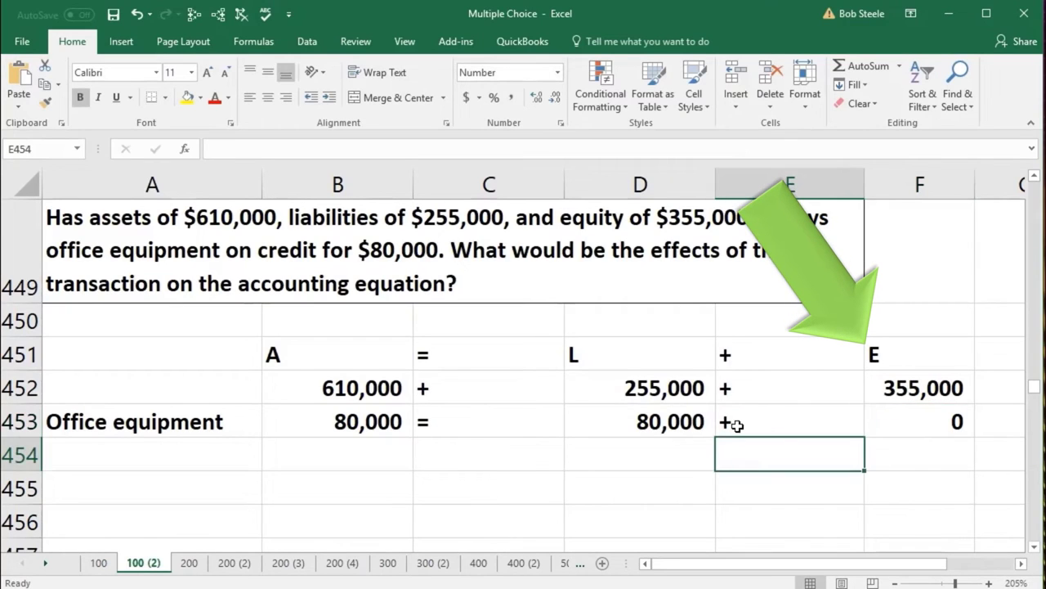
key("Left")
key("Up")
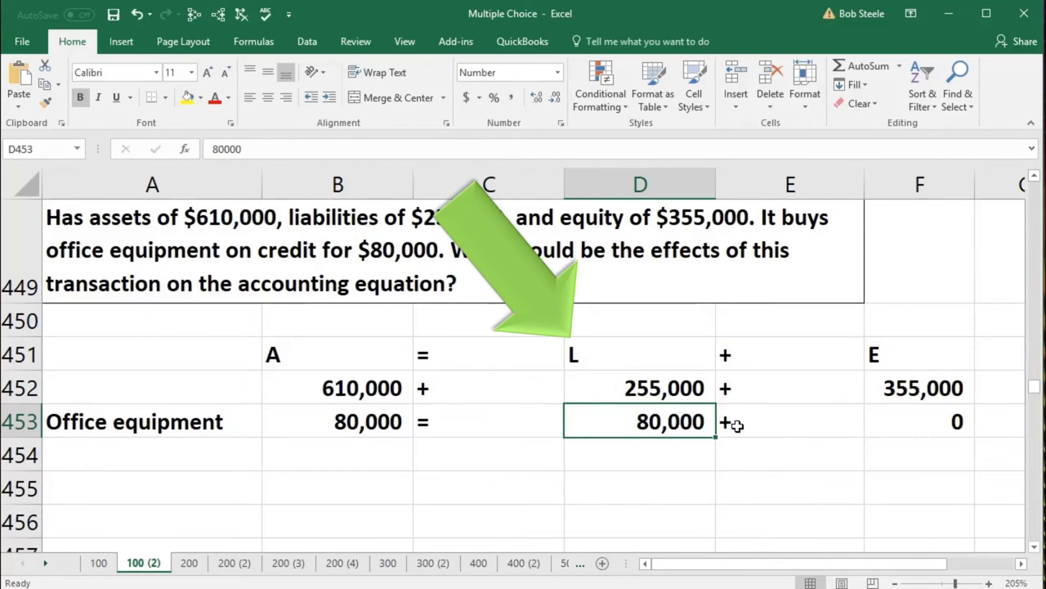
Clear the =, 80,000, + and 0 entries from C453:F453, keeping the asset amount in B453.
key("Left")
key("Left")
key("Left")
key("Right")
key("Right")
key("Right")
key("Left")
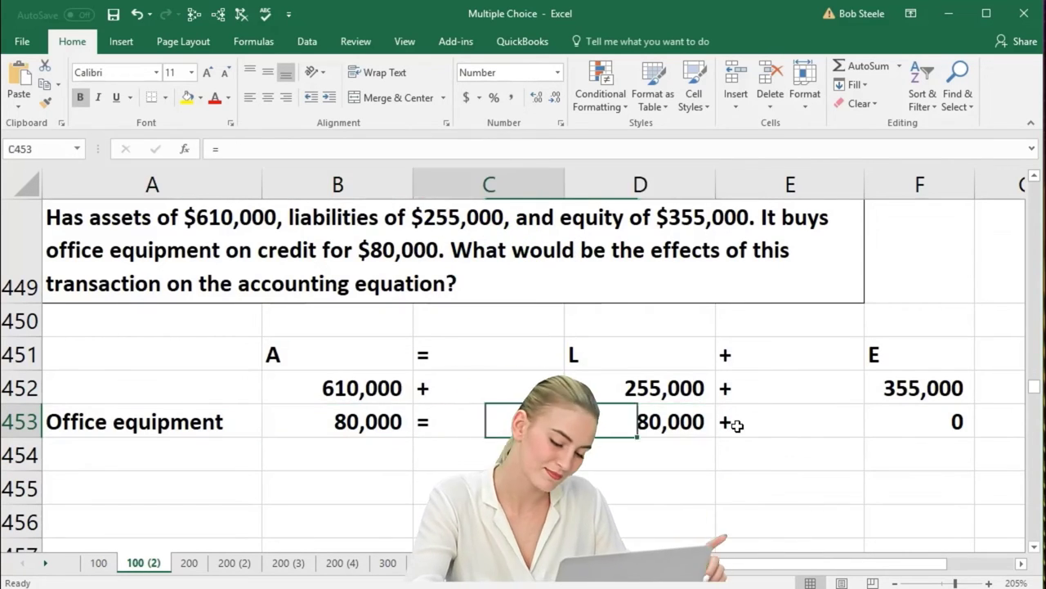
key("Right")
key("Delete")
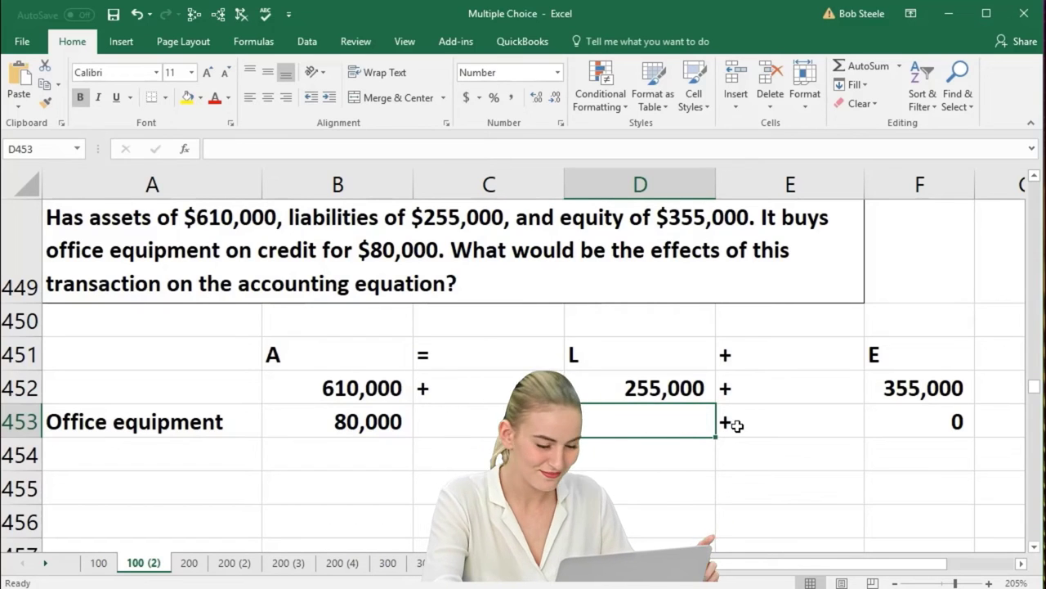
key("Right")
key("Delete")
key("Right")
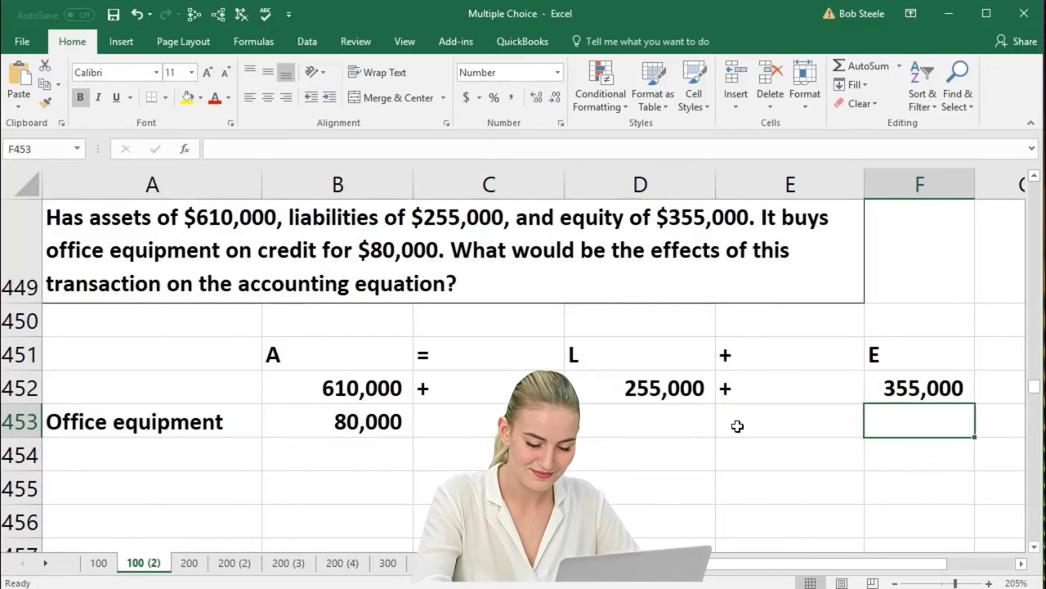
Enter the 80,000 liability increase on its own row in D454.
key("Down")
key("Left")
key("Left")
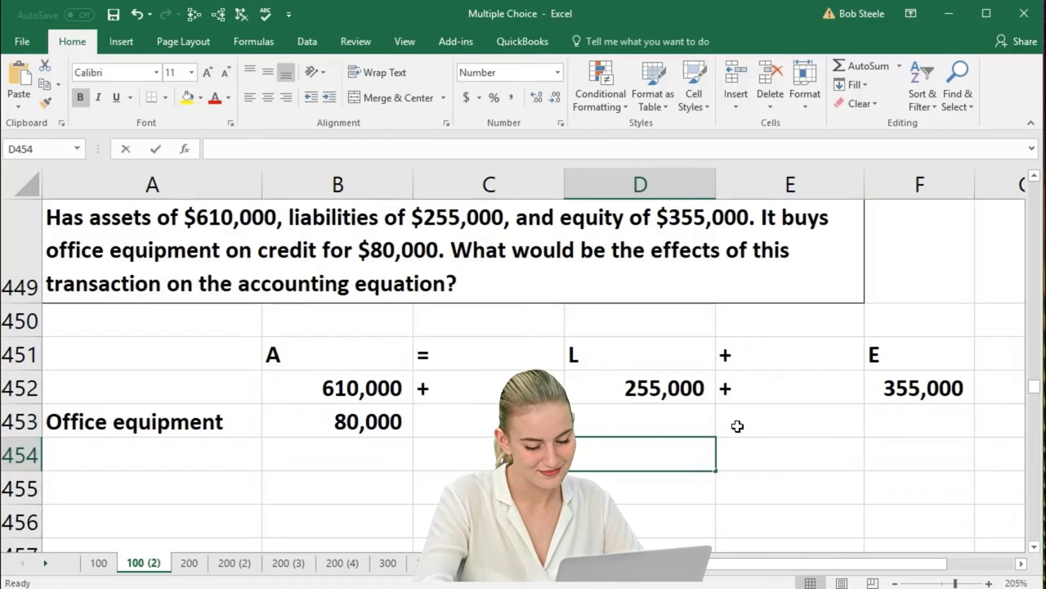
type("80000")
key("Return")
Label the liability row in A454 as AP.
key("Left")
key("Left")
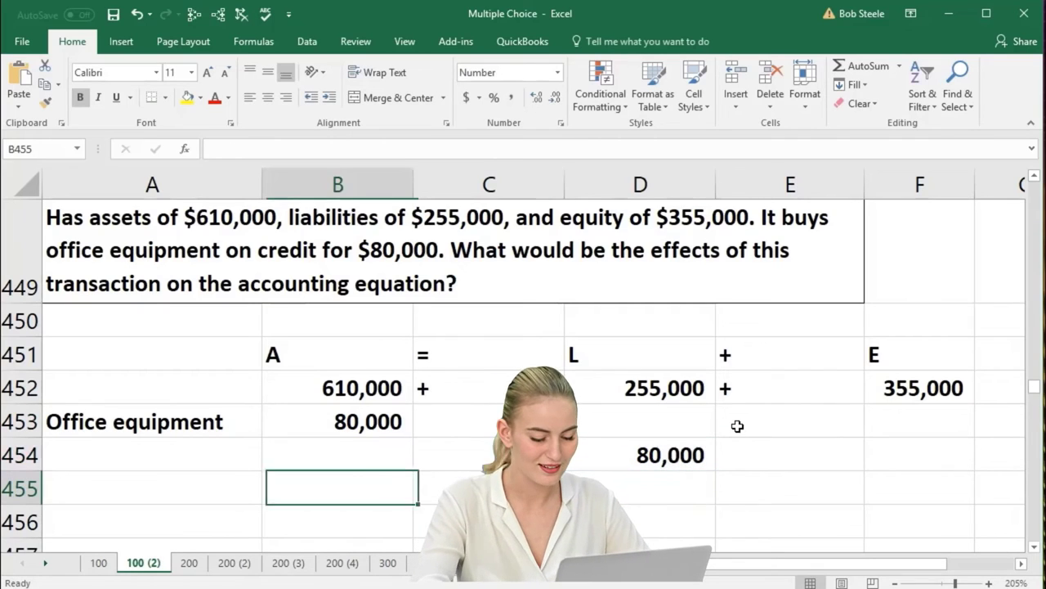
key("Up")
key("Left")
type("AP")
key("Right")
key("Right")
key("Right")
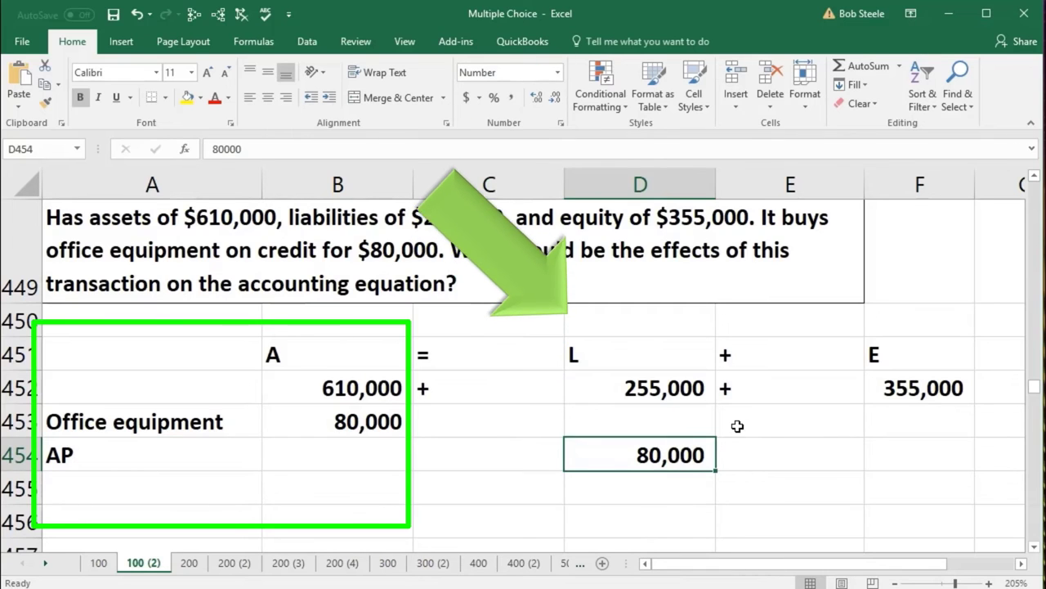
Total the asset column in B455 with a SUM formula over B452:B454.
key("Down")
key("Left")
key("Left")
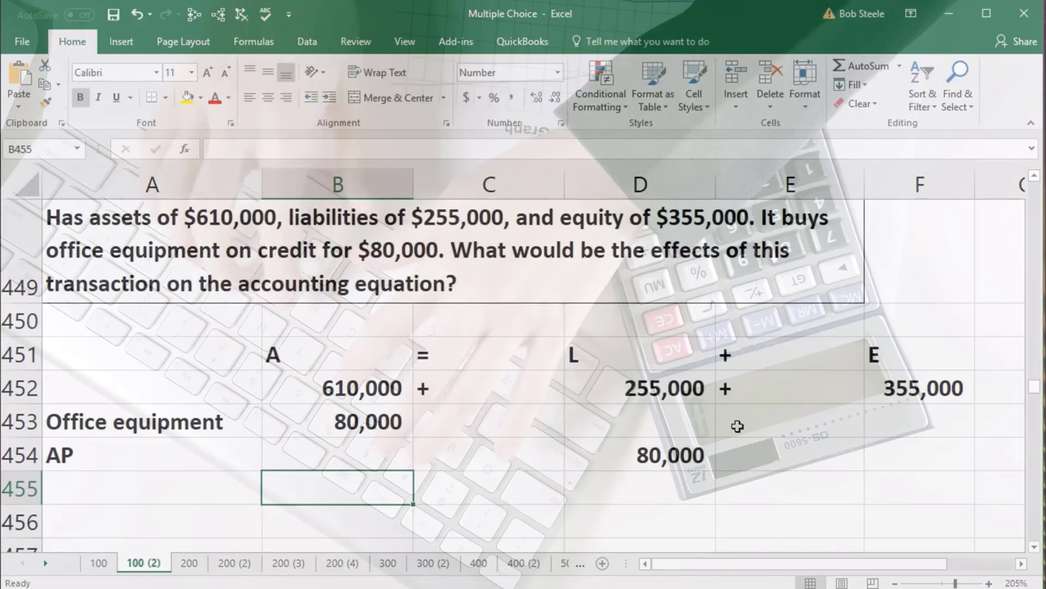
type("=sum(")
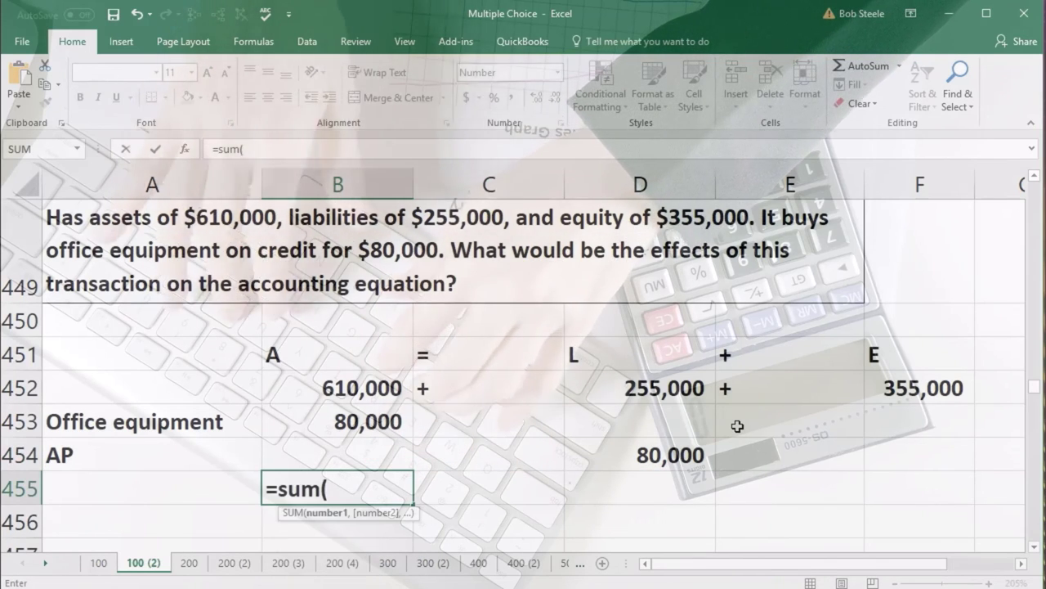
key("Up")
key("Up")
key("Up")
key("shift+Down")
key("shift+Down")
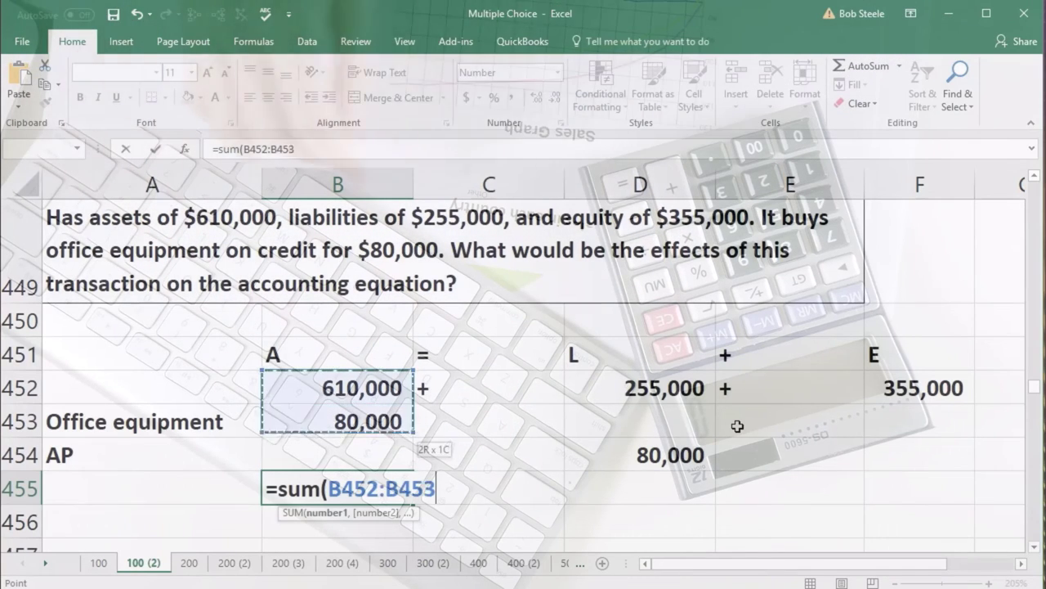
key("Return")
Enter + in C455 and total the liabilities in D455 with a SUM formula over D452:D454.
key("Right")
key("Up")
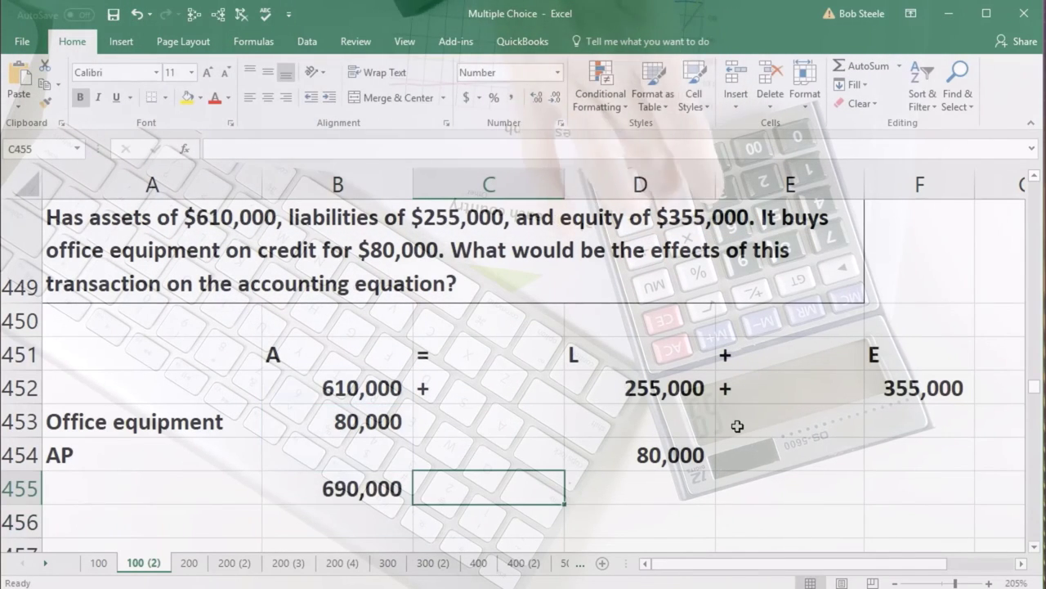
type("+")
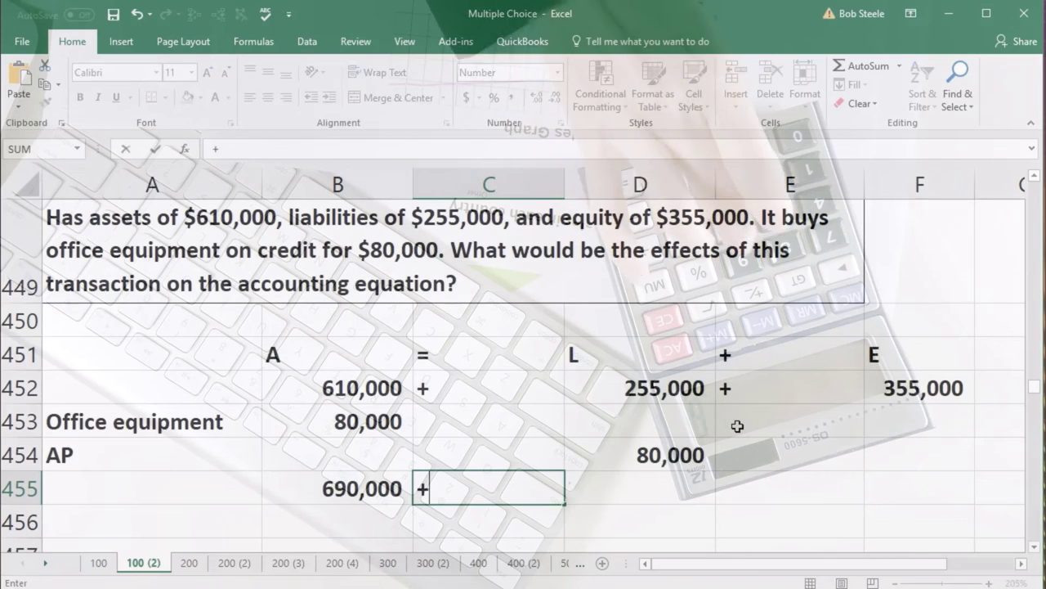
key("Right")
type("+sum(")
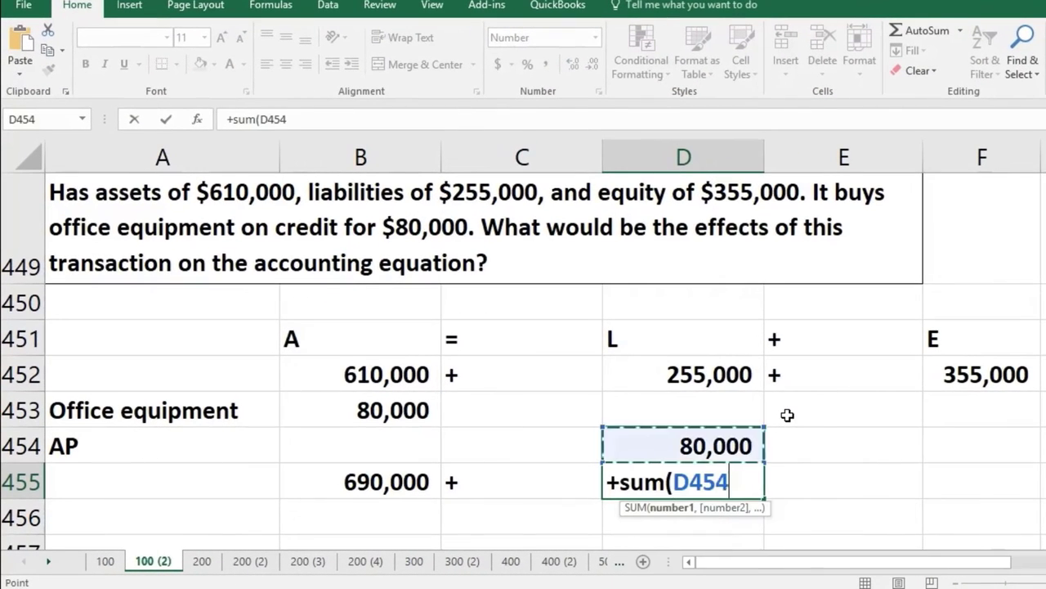
key("Up")
key("Up")
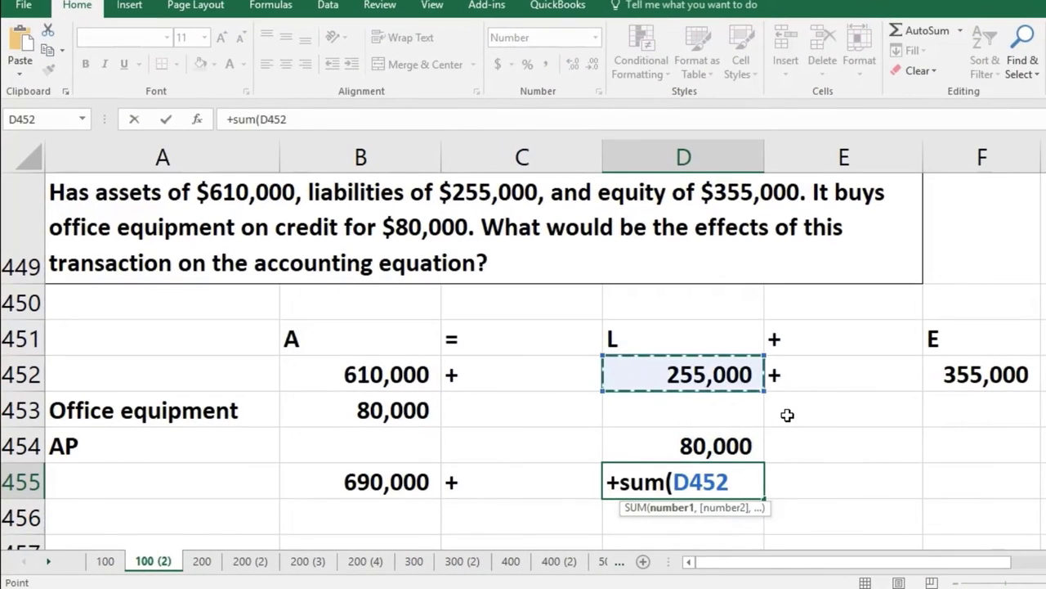
key("Return")
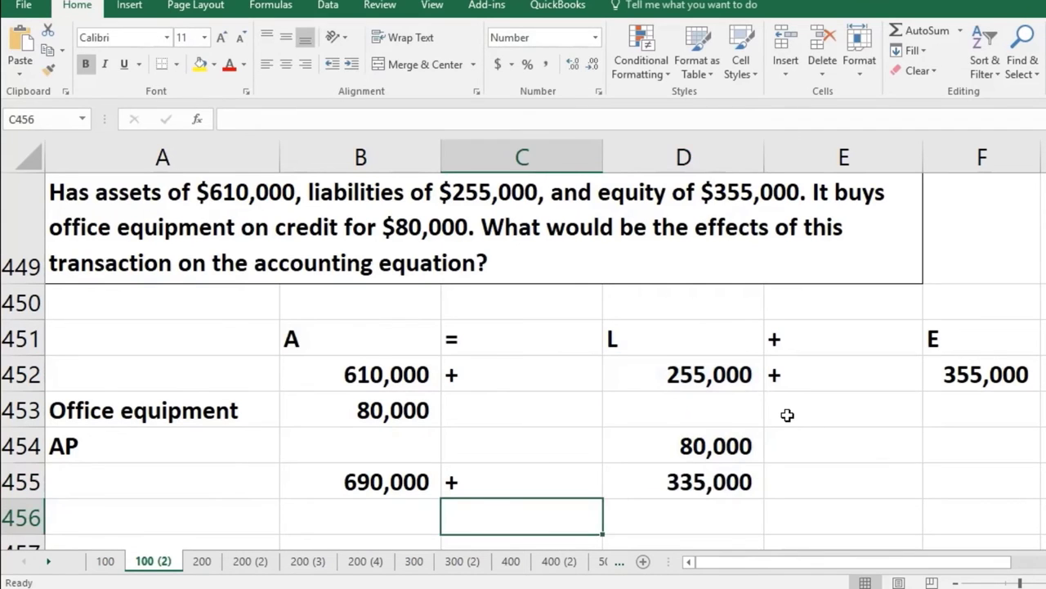
Enter + in E455 and carry the equity amount into F455 with a reference to F452.
key("Right")
key("Right")
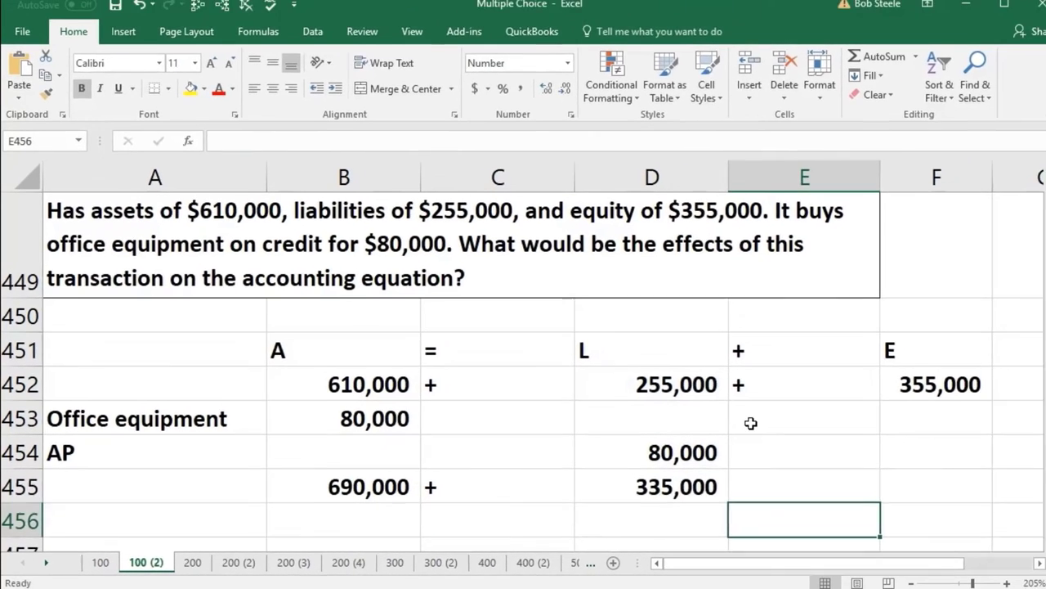
key("Up")
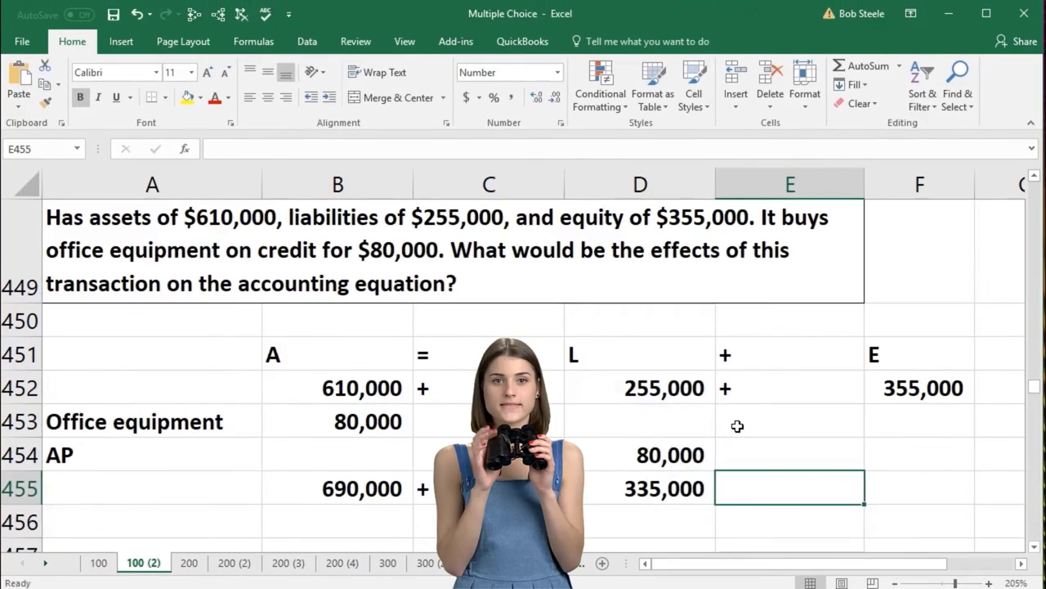
type("+")
key("Tab")
type("+")
key("Up")
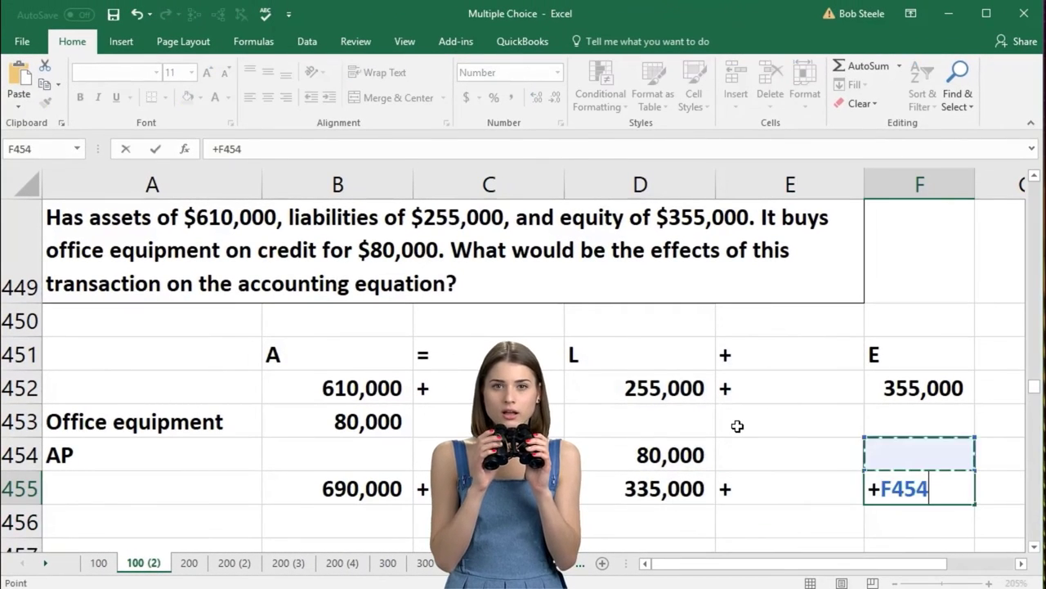
key("Up")
key("Up")
key("Return")
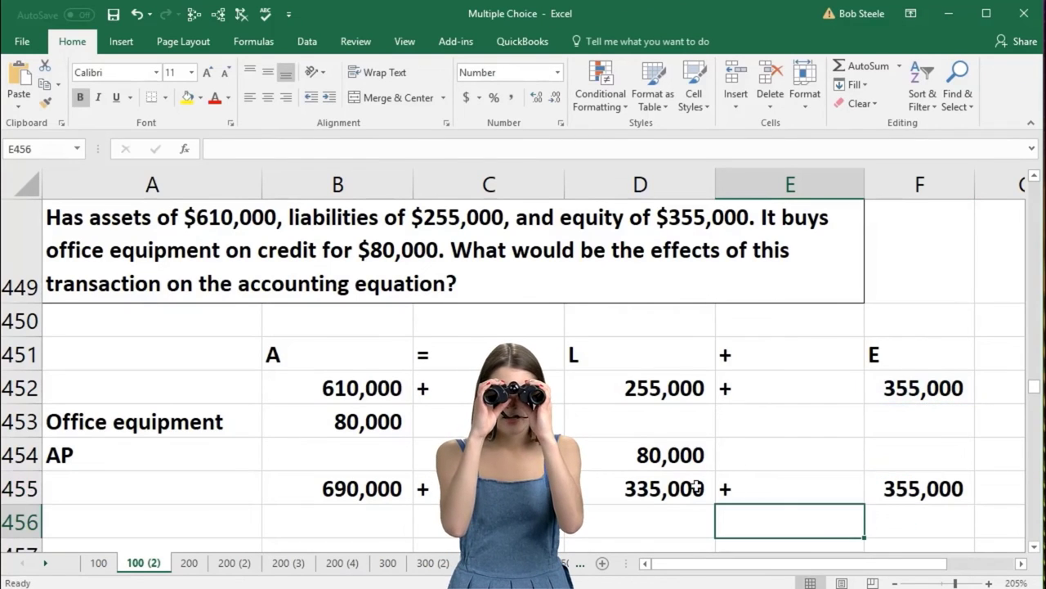
Check the combined sum of D455:F455, and compare the A, L and E headings with their ending balances in row 455.
left_click_drag(691, 488, 887, 484)
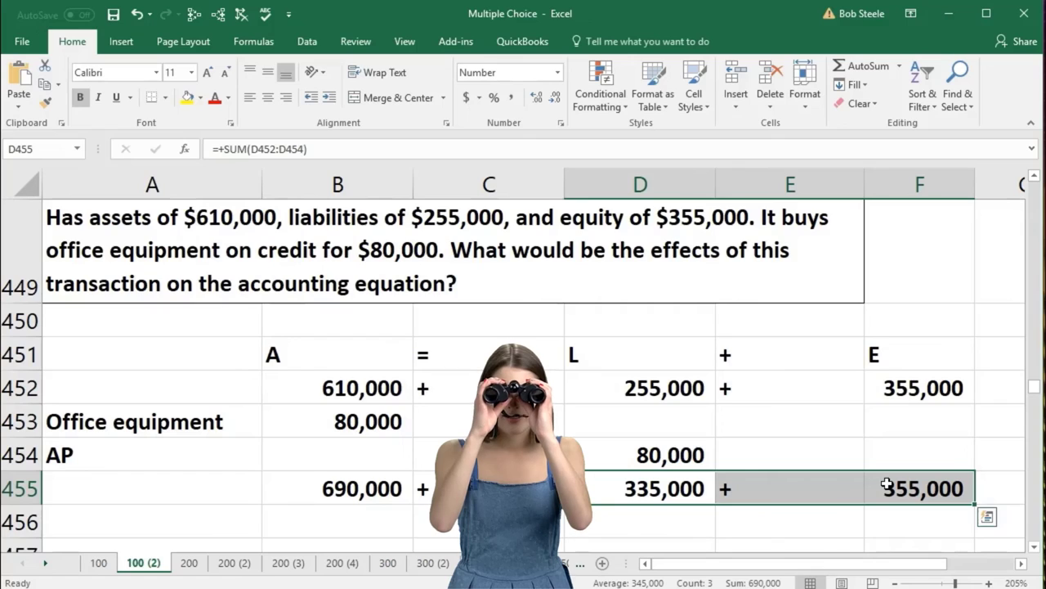
left_click(692, 546)
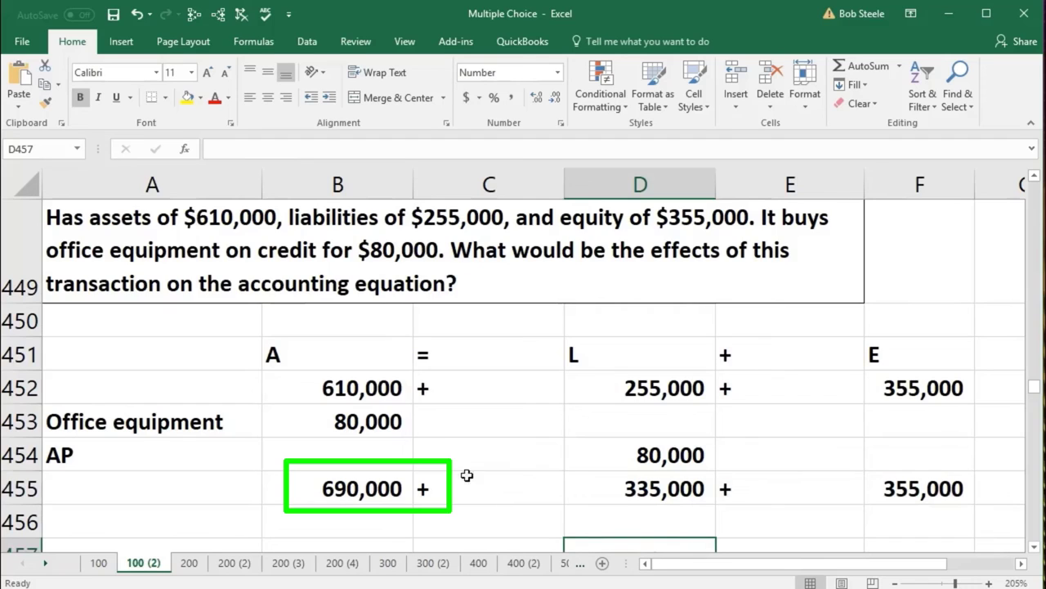
left_click(318, 355)
left_click(331, 484)
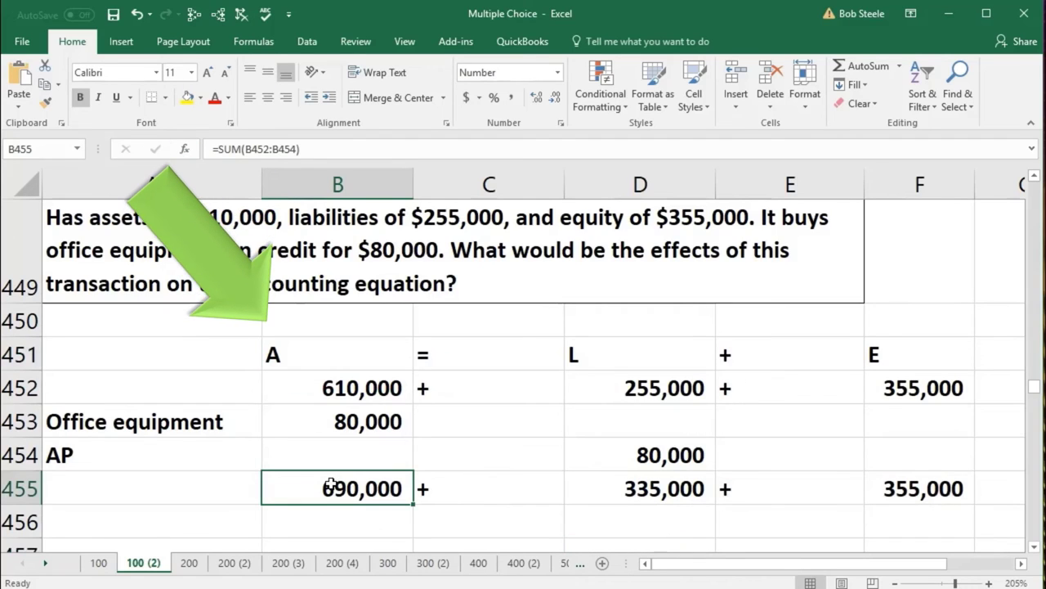
left_click(595, 357)
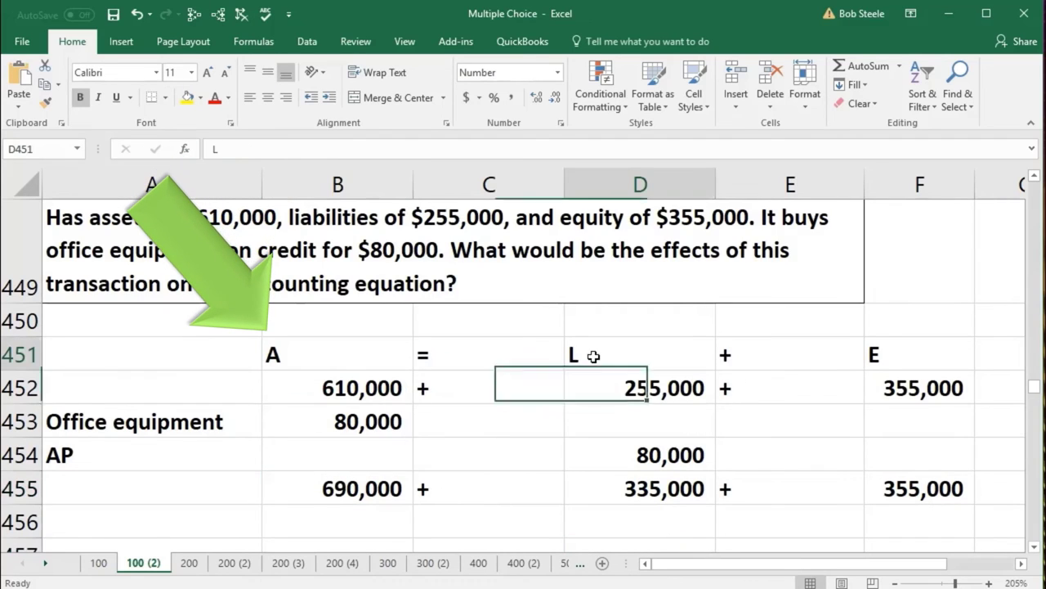
left_click(597, 485)
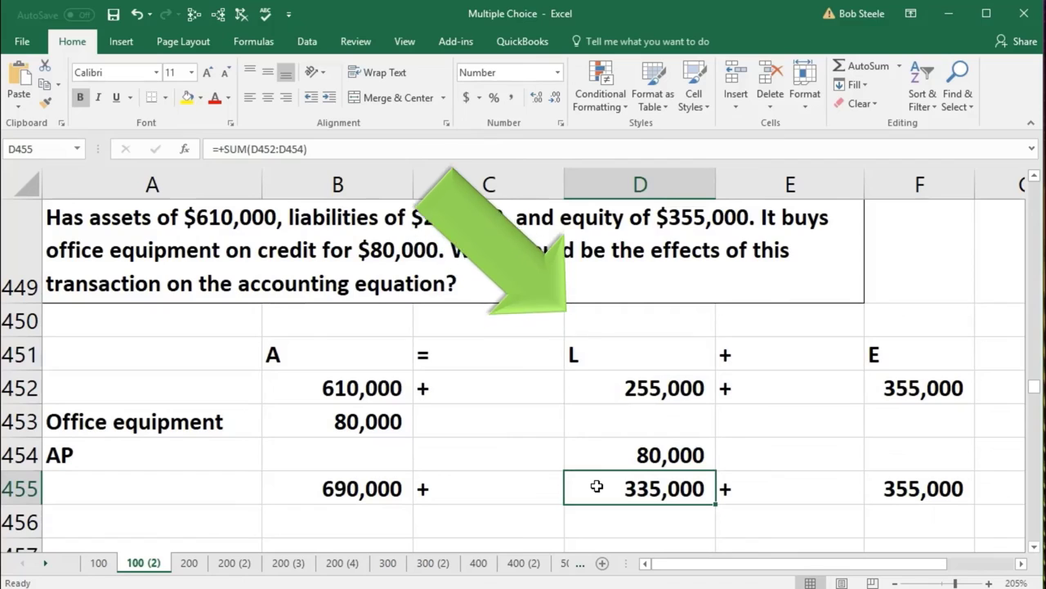
left_click(904, 357)
left_click(885, 488)
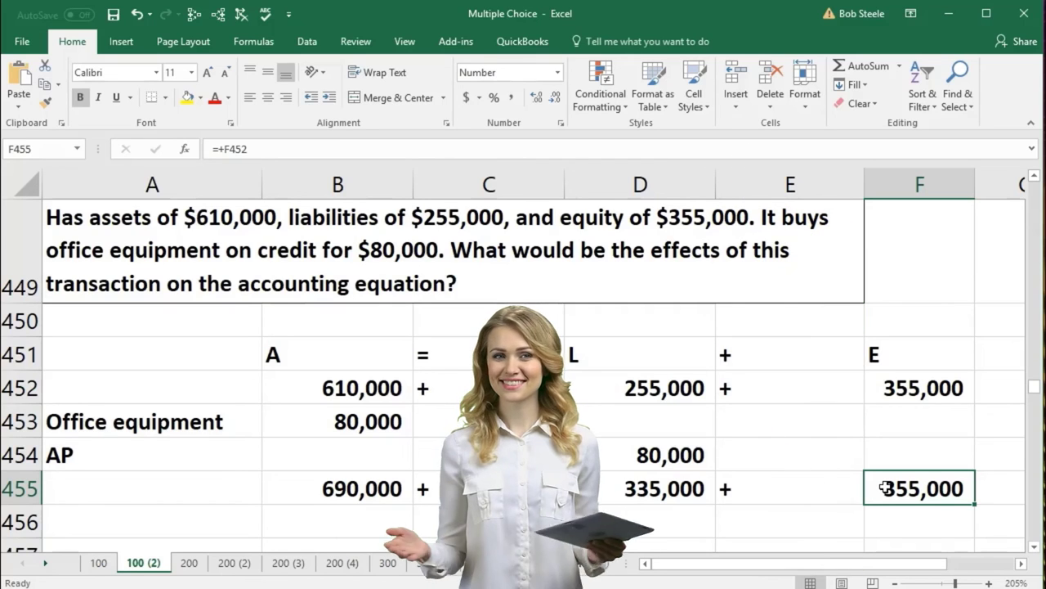
Review the transaction amounts in B453 and D454 and the ending balances in row 455.
left_click(374, 422)
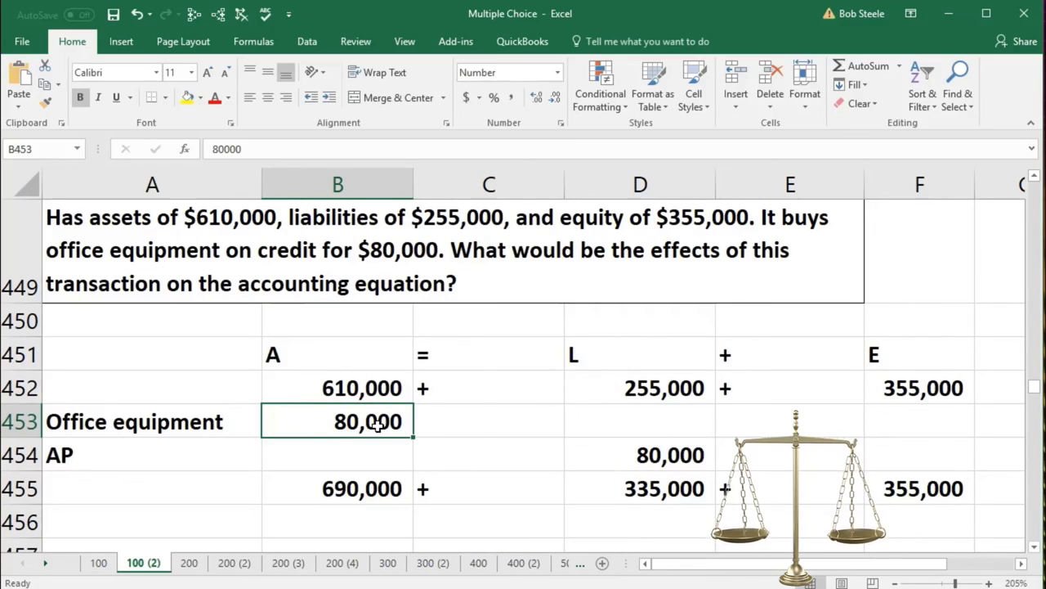
left_click(642, 455)
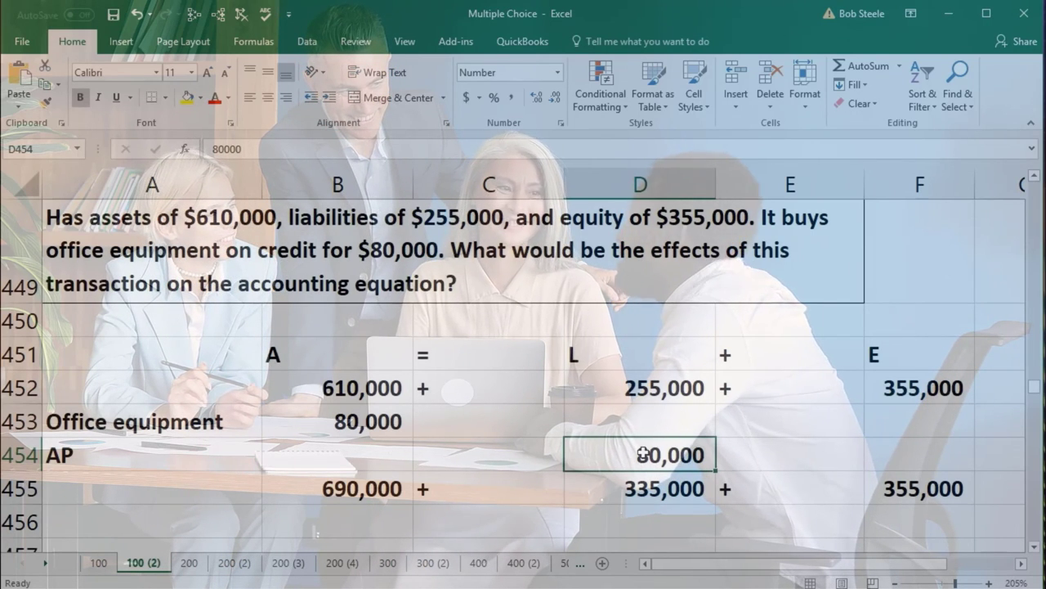
left_click(305, 484)
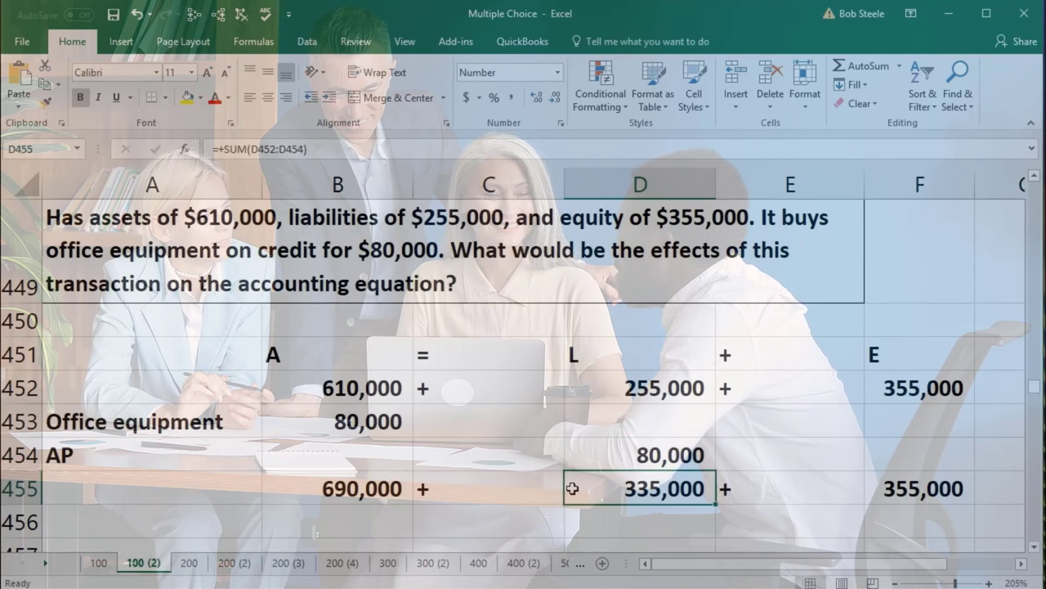
left_click(907, 486)
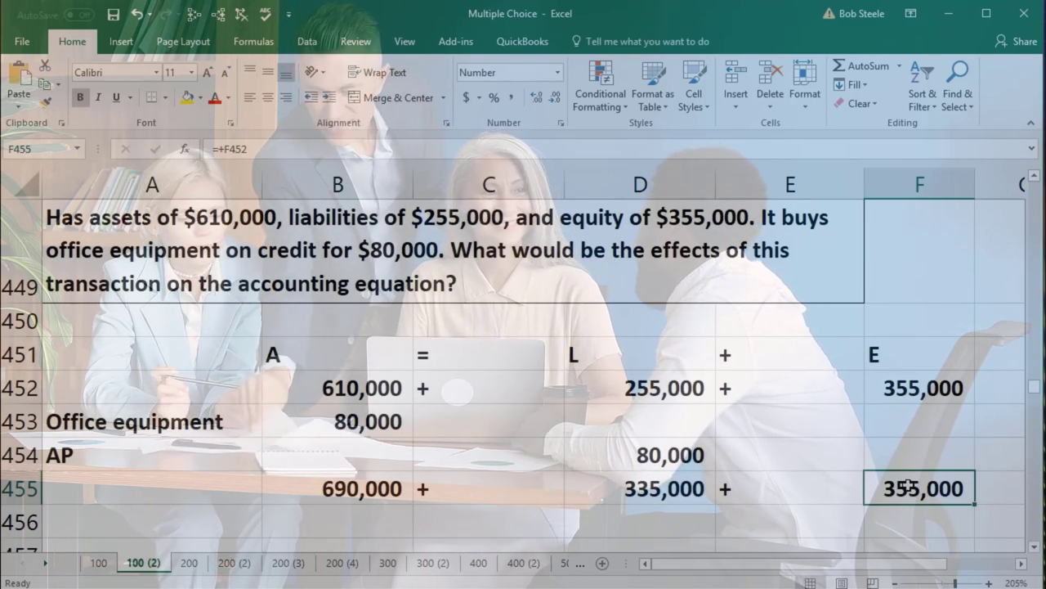